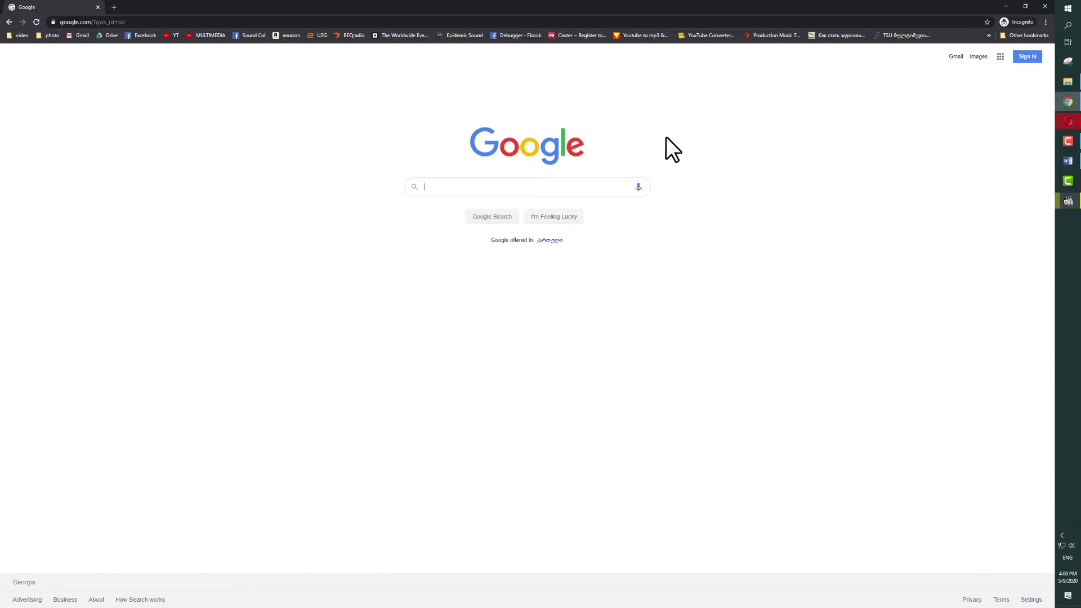
Go to gmail.com and open the Gmail sign-in page
left_click(425, 22)
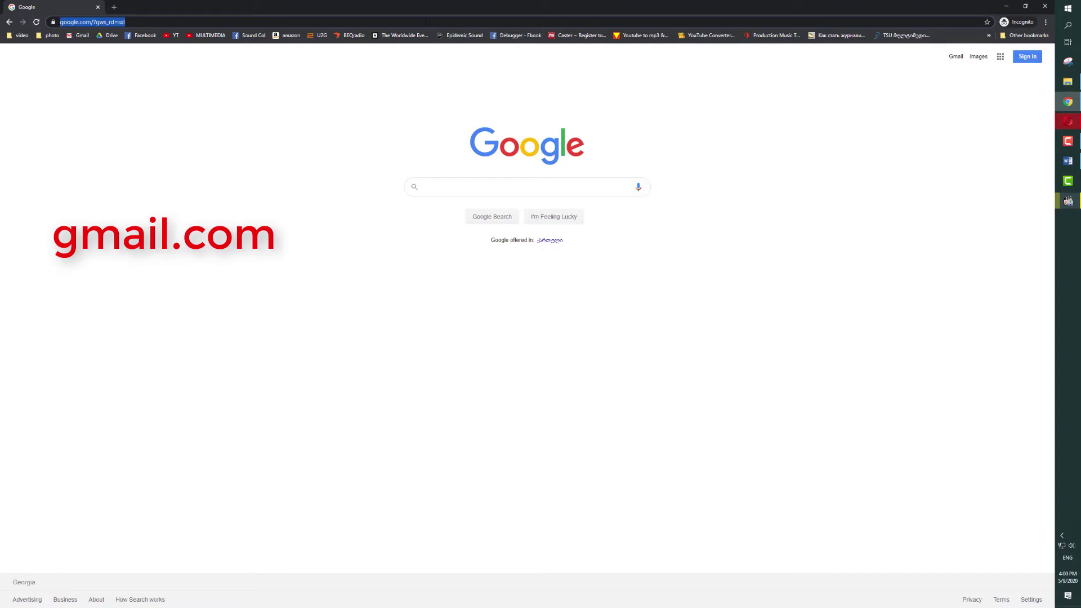
type("gmail.c")
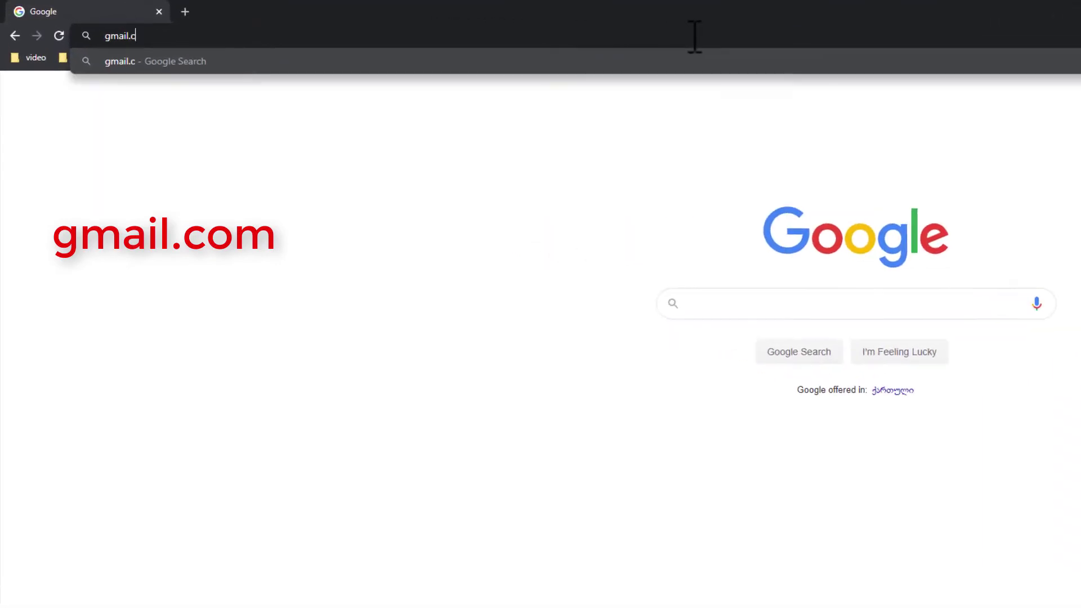
type("om")
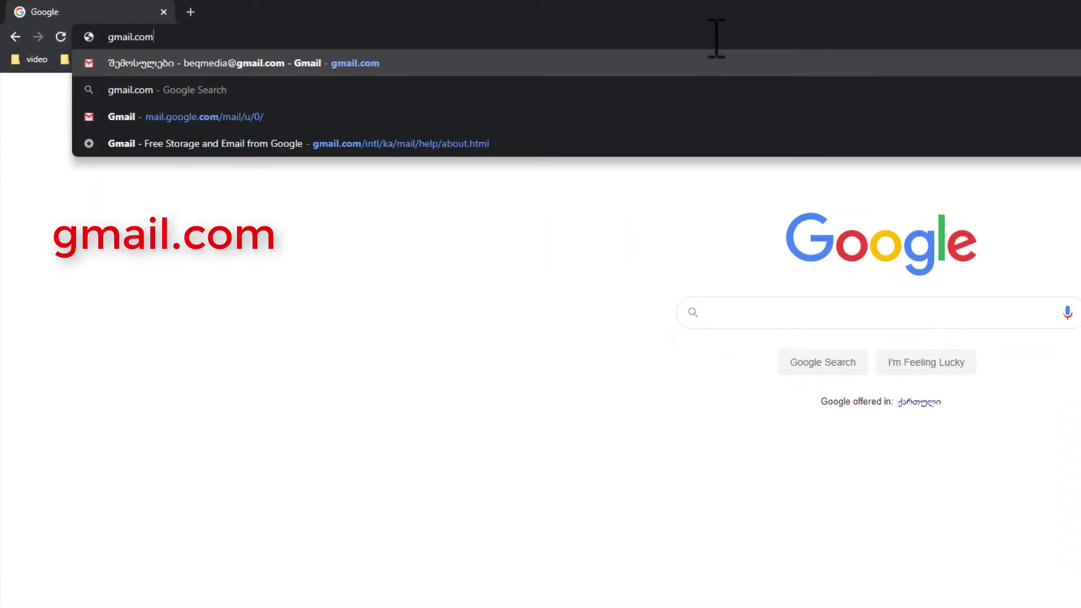
key("Return")
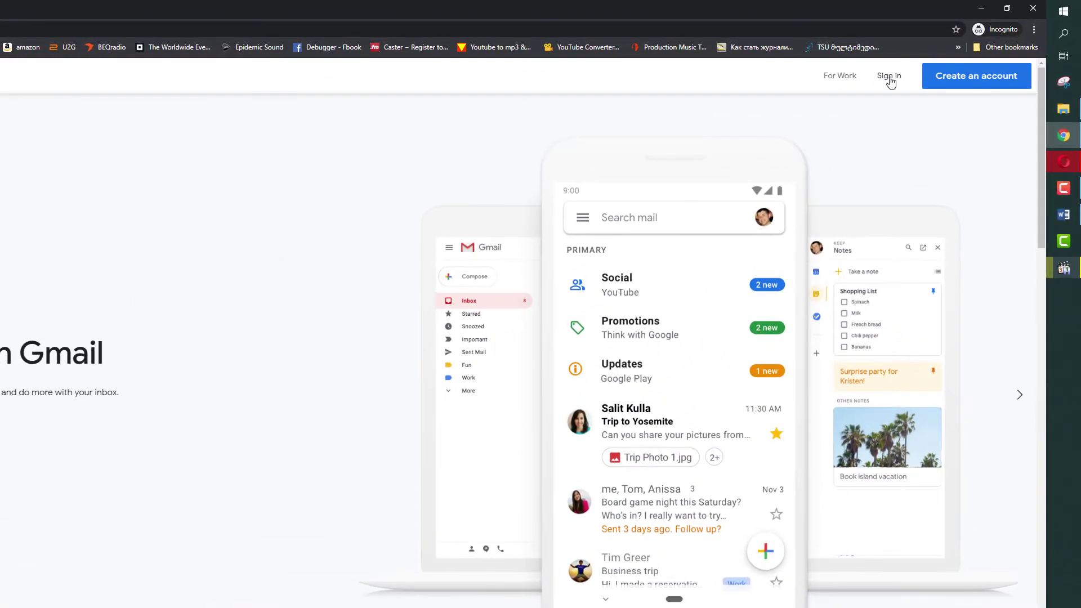
left_click(889, 78)
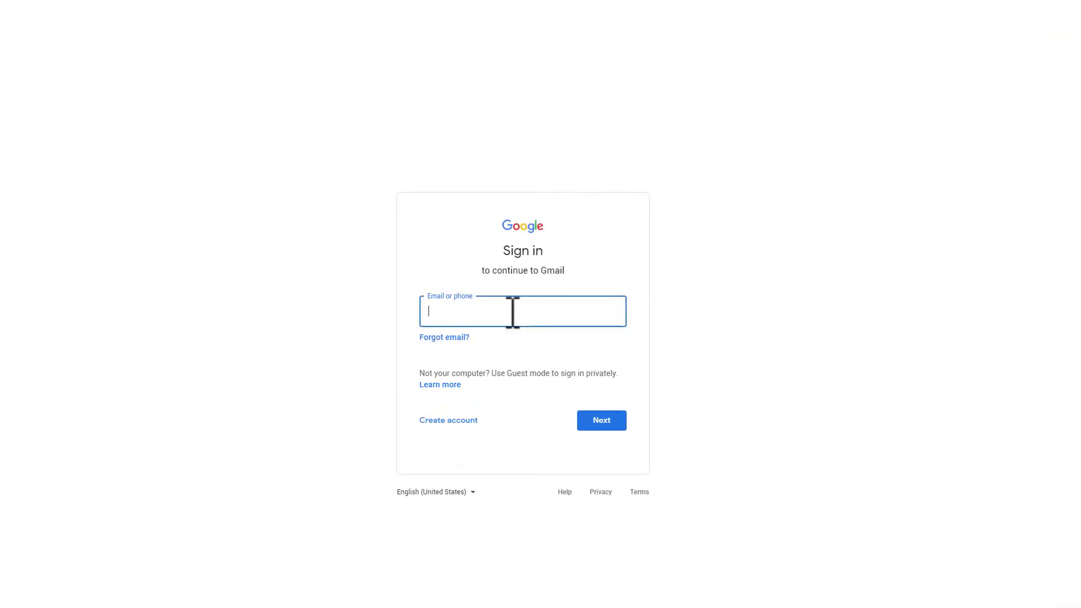
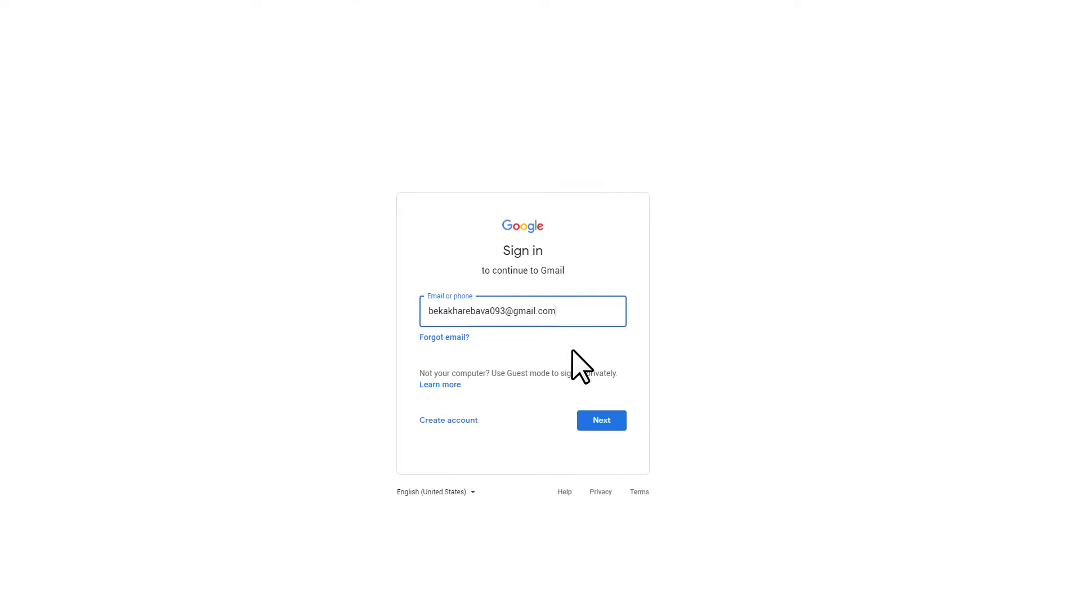
Enter the account e-mail address and continue to the password page
left_click(598, 421)
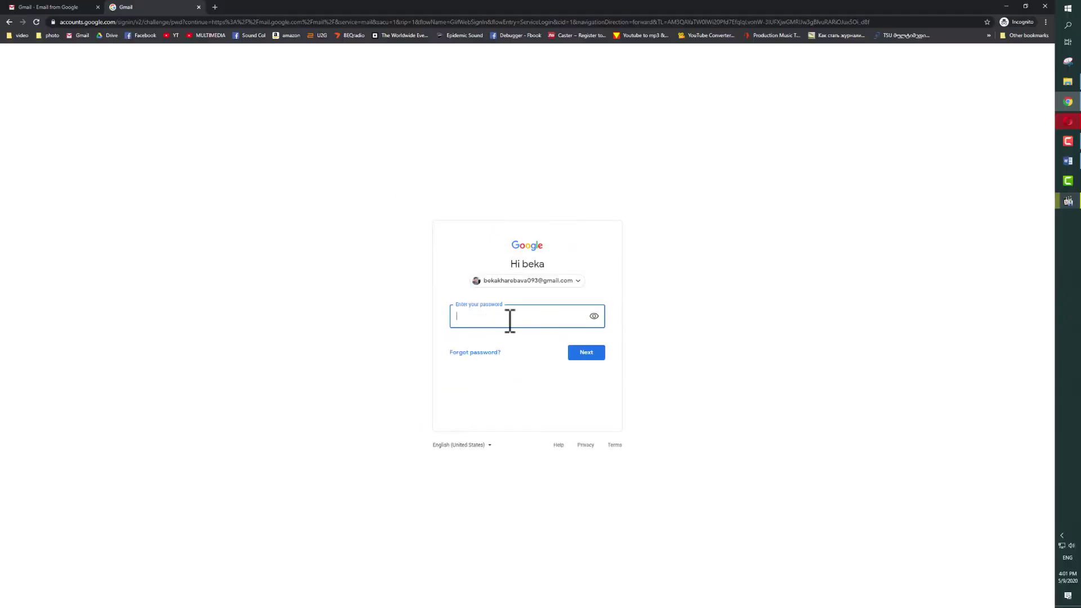
Enter the account password and sign in to the Gmail inbox
type("••••••••••••••")
left_click(588, 353)
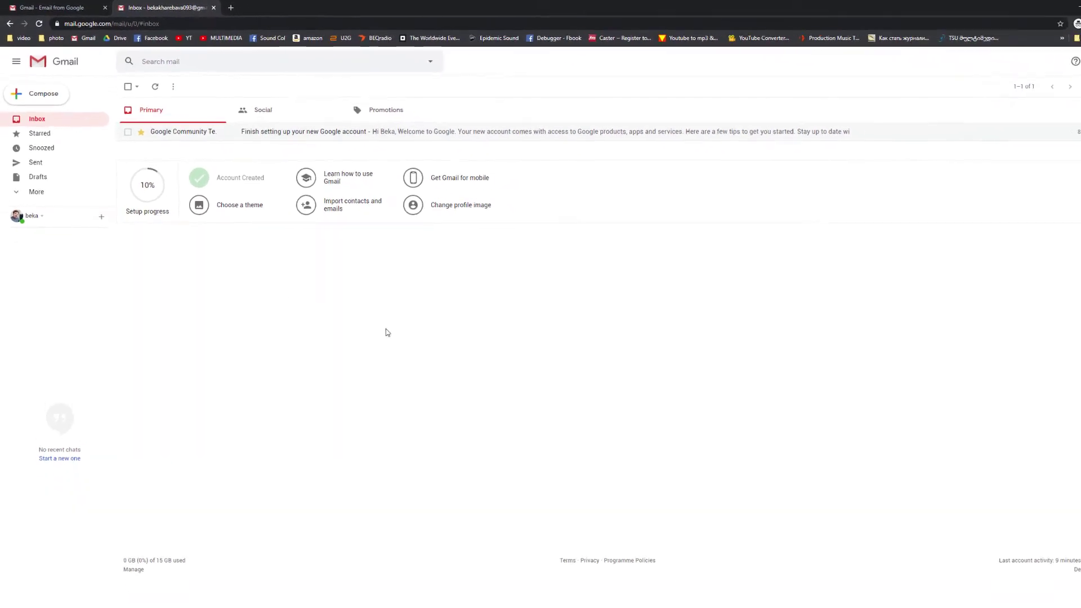
Compose a new message addressed to the recipient's e-mail via the autocomplete suggestion
left_click(36, 87)
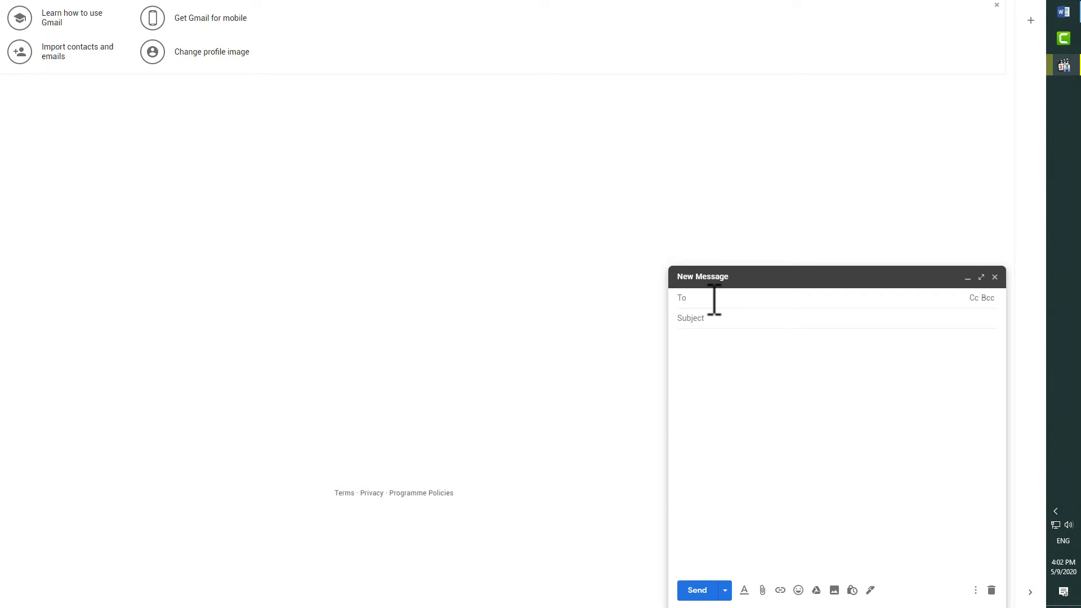
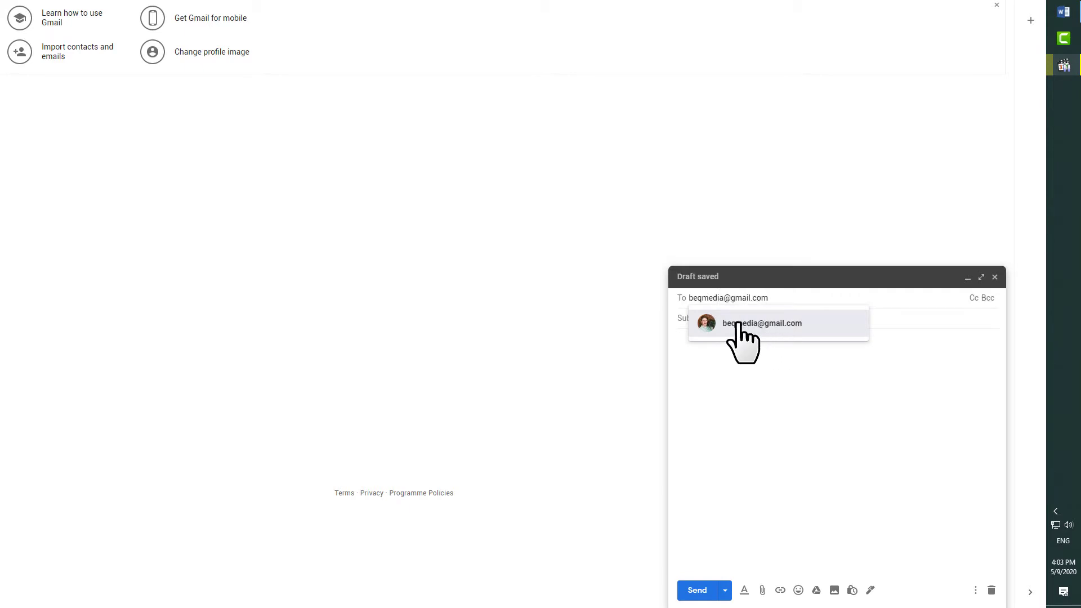
mouse_move(767, 325)
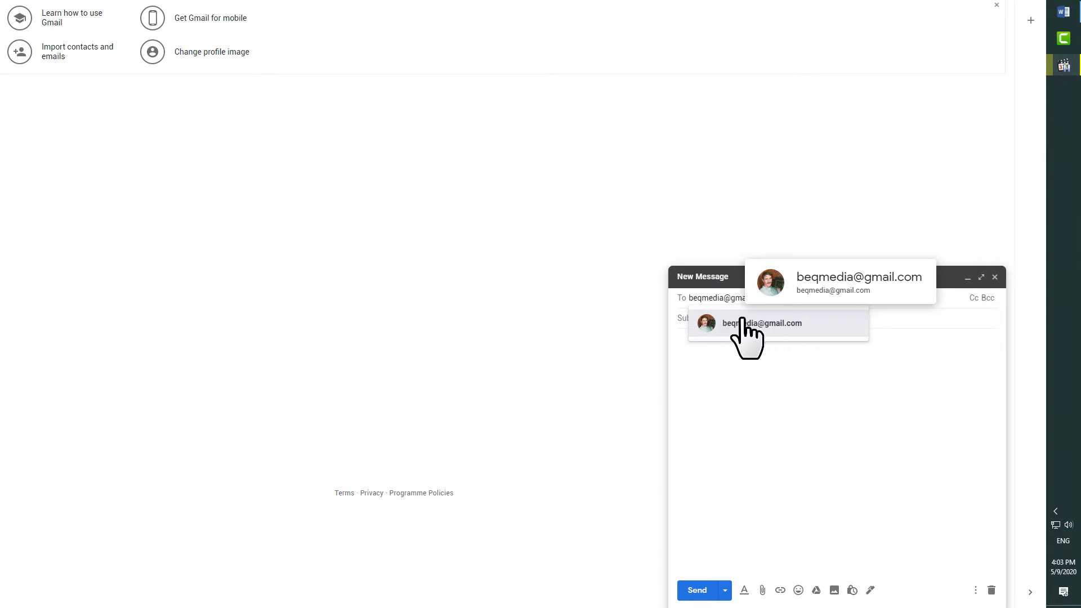
left_click(741, 322)
left_click(721, 320)
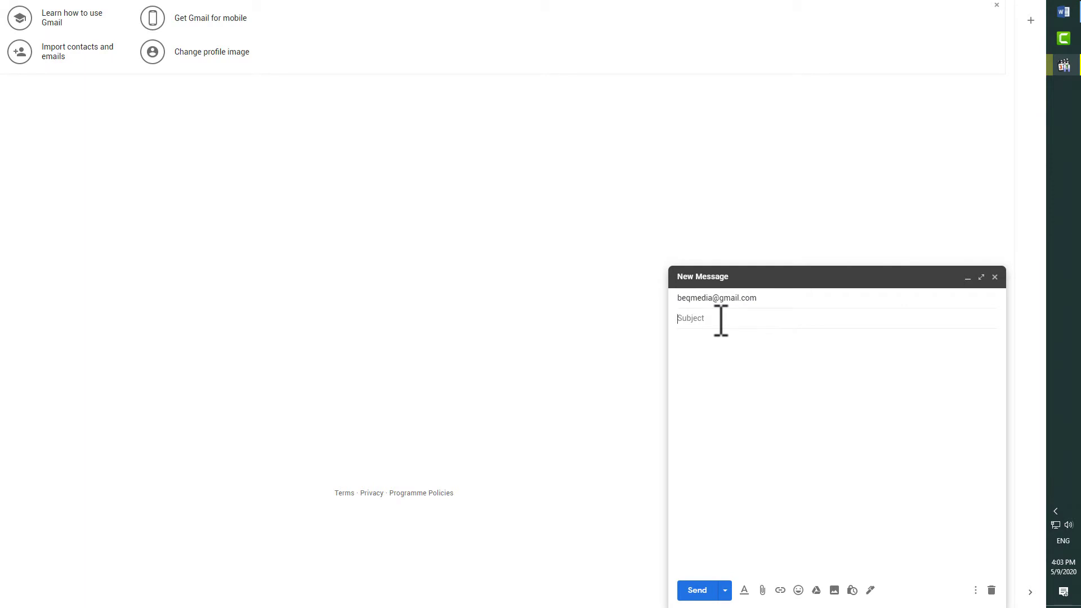
Type the Georgian subject 'სასწავლო წერილი' and body 'გიგზავნით რამდენიმე ფოტო ფაილს და ბმულს'
key("alt+shift")
type("სასწავლო წერილი")
left_click(728, 358)
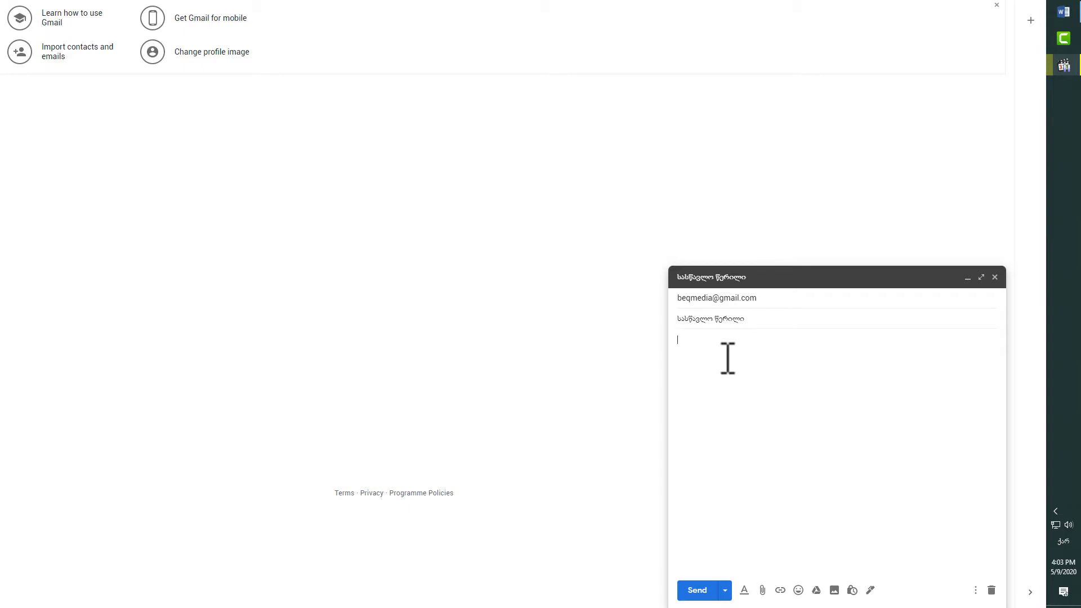
type("გიგზავნით რამდენიმე ფოტო ფაილს და ბმულს.")
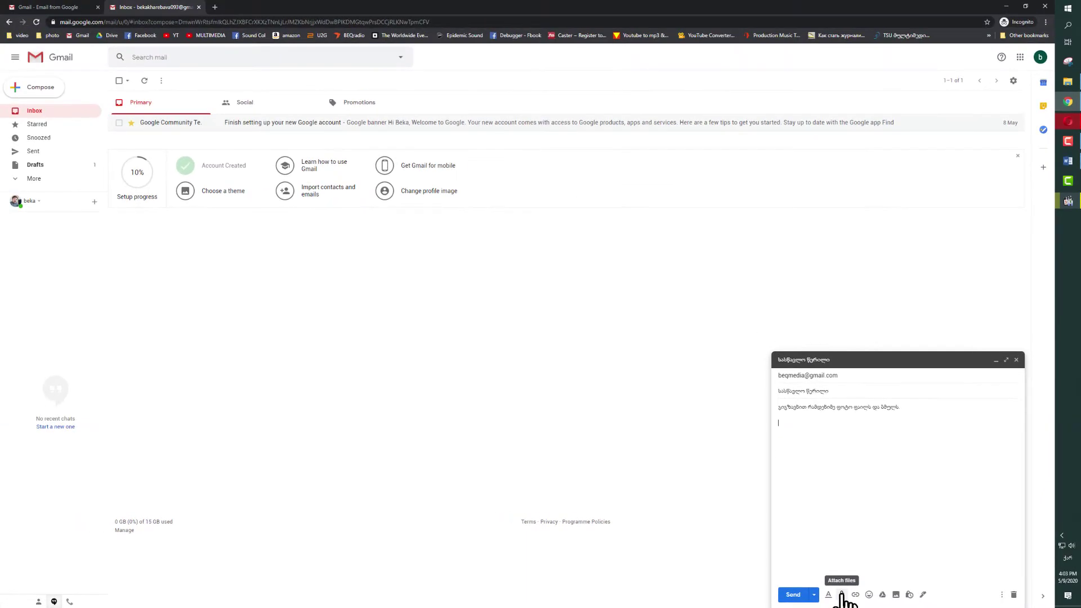
Attach wedding-wallpaper-22.jpg from the Pictures folder to the draft
left_click(842, 595)
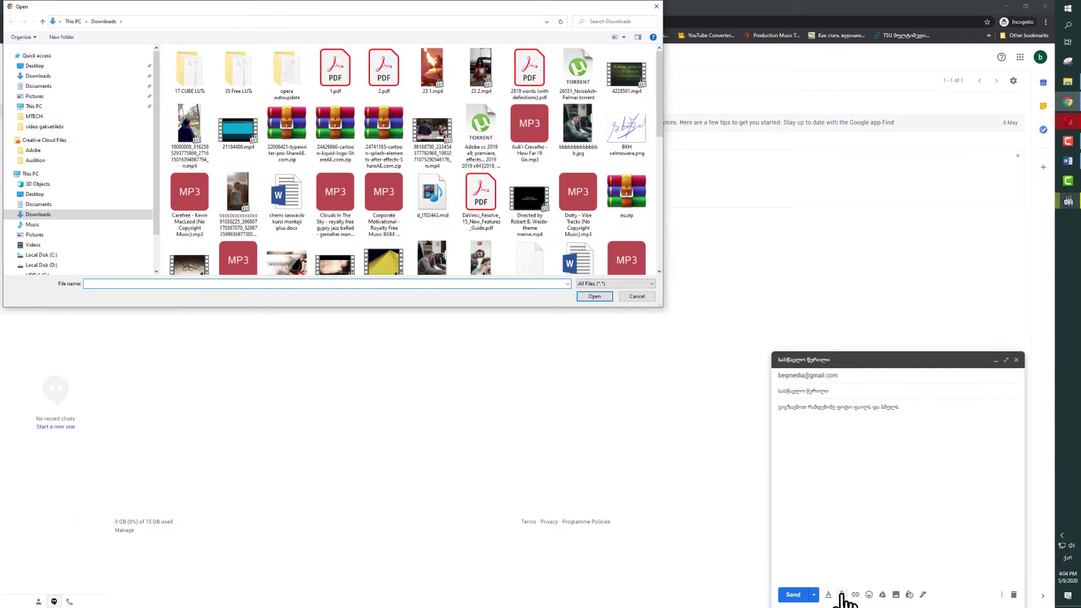
left_click(34, 96)
left_click(241, 138)
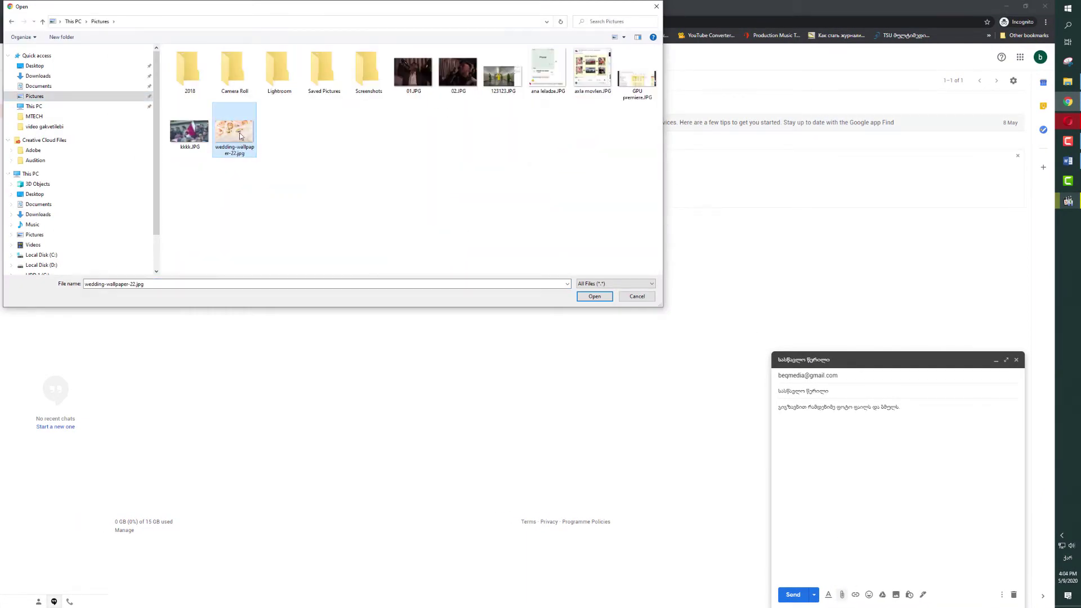
double_click(239, 132)
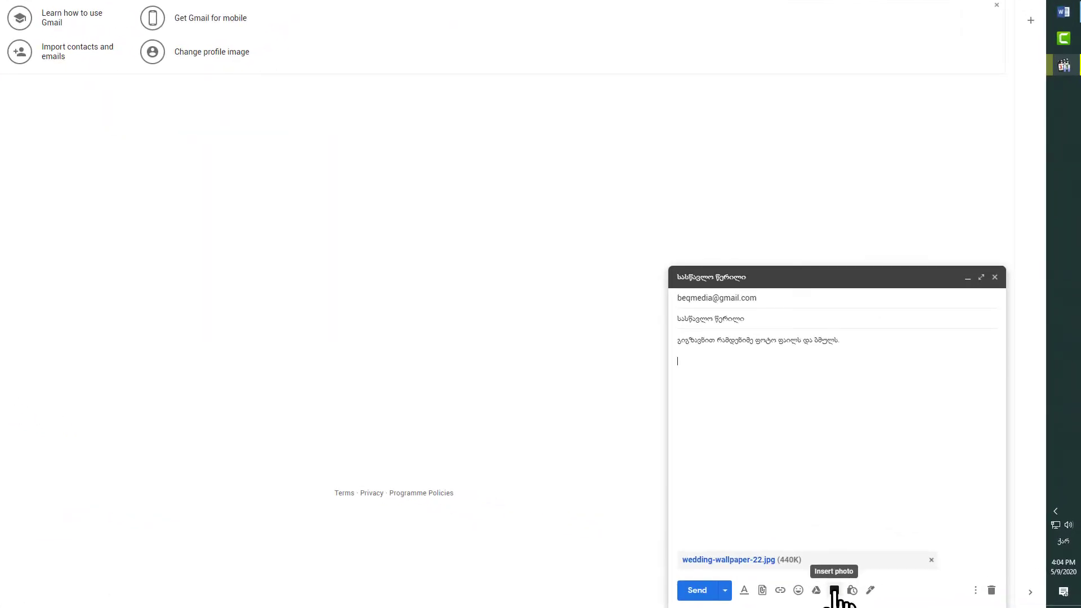
Insert Batumi for FB.jpg from Desktop\desk photo inline into the message body
left_click(835, 591)
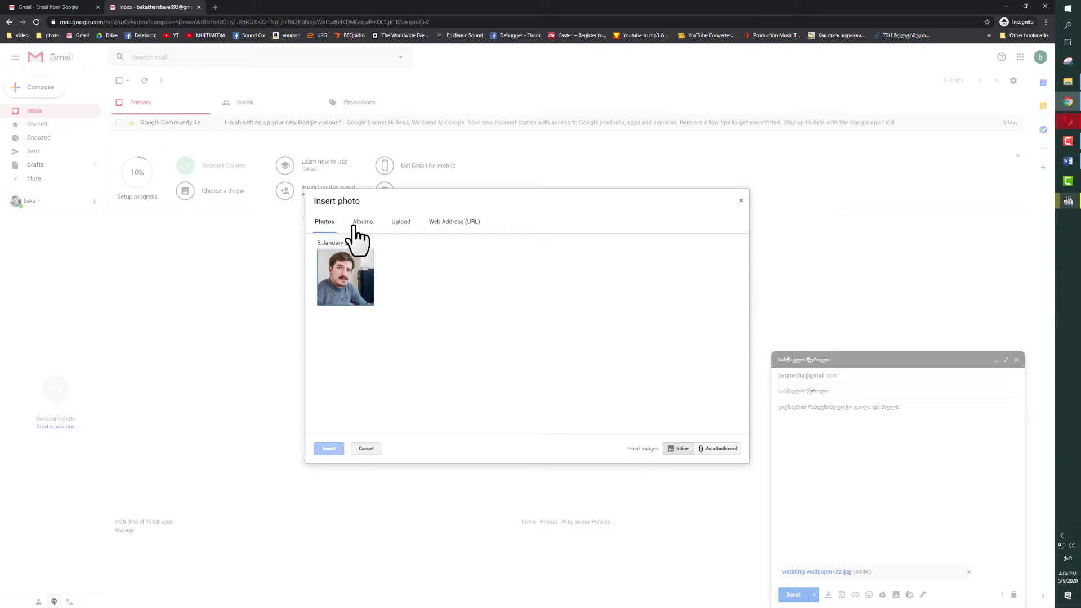
left_click(718, 448)
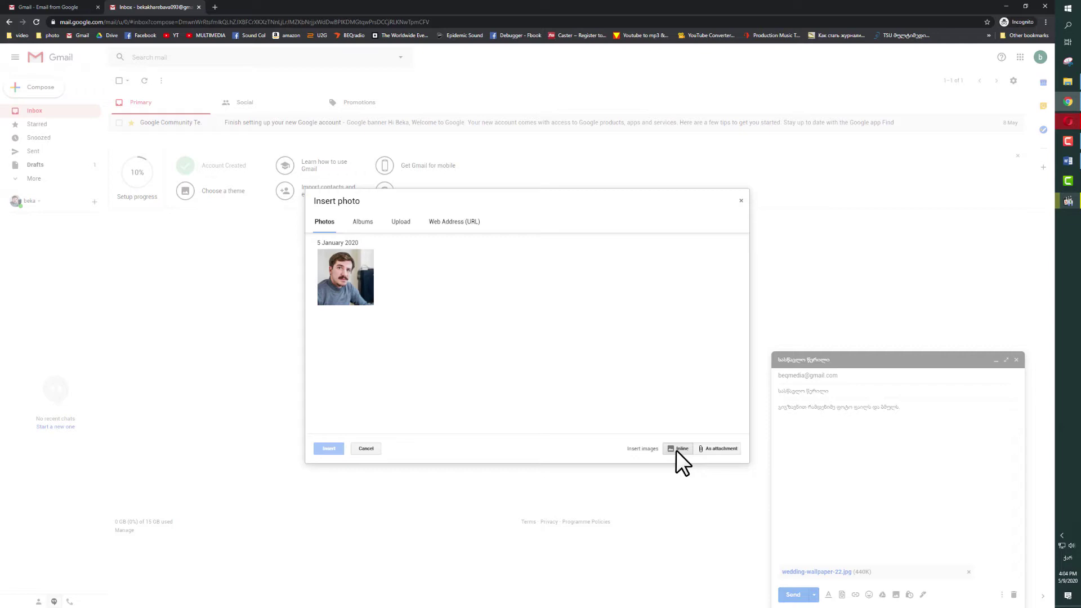
left_click(401, 224)
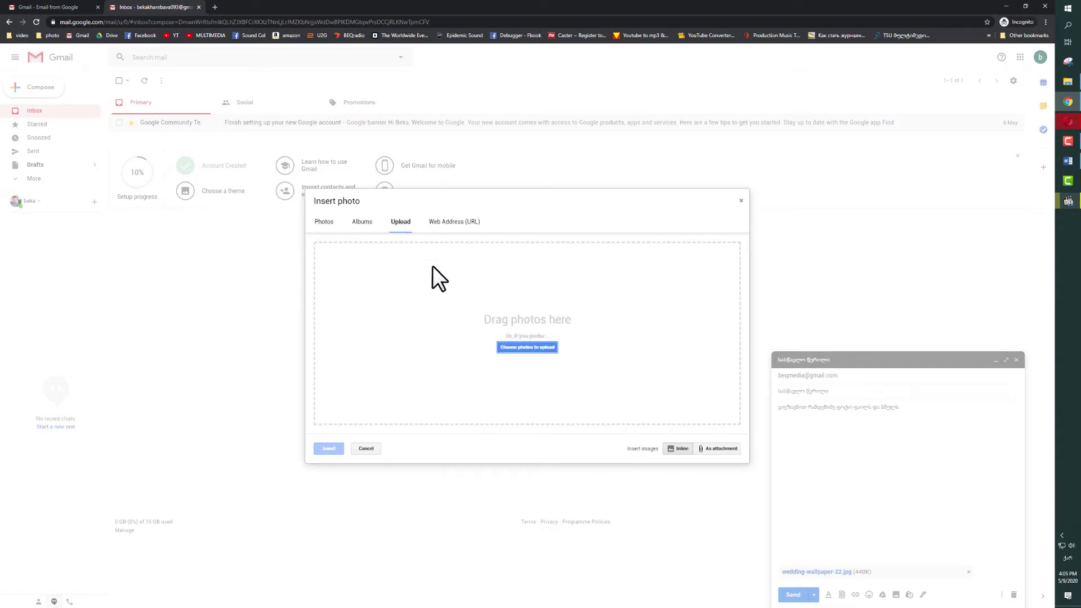
left_click(521, 349)
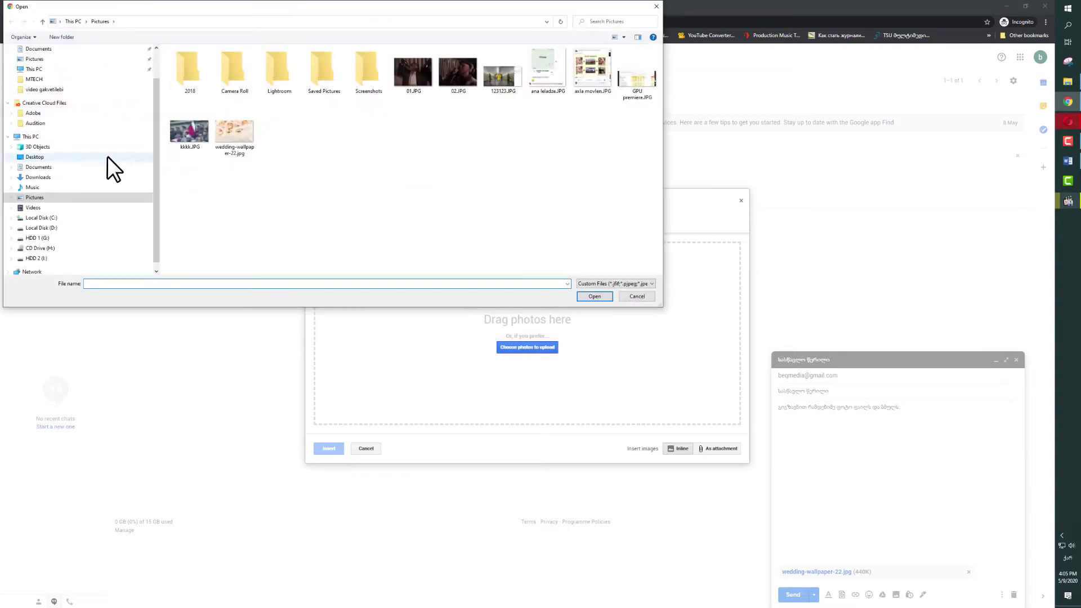
left_click(35, 158)
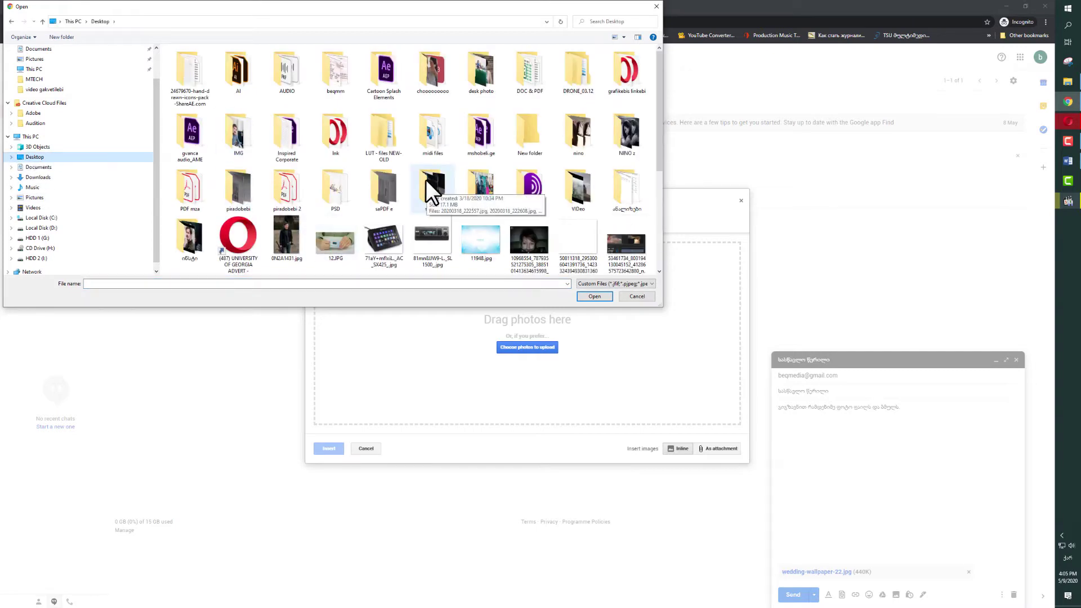
double_click(476, 73)
left_click(476, 74)
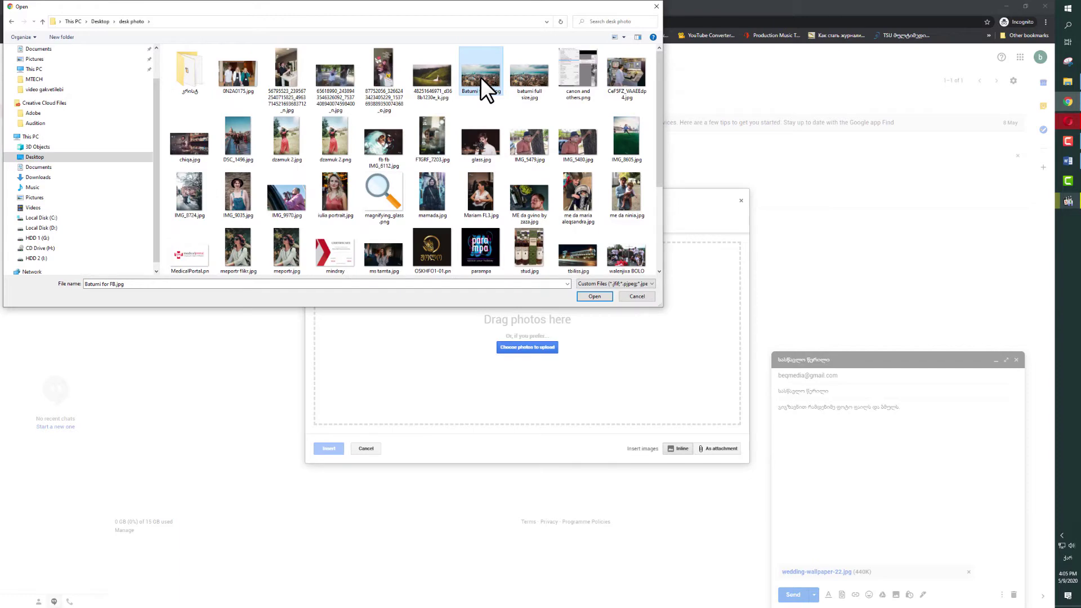
double_click(481, 78)
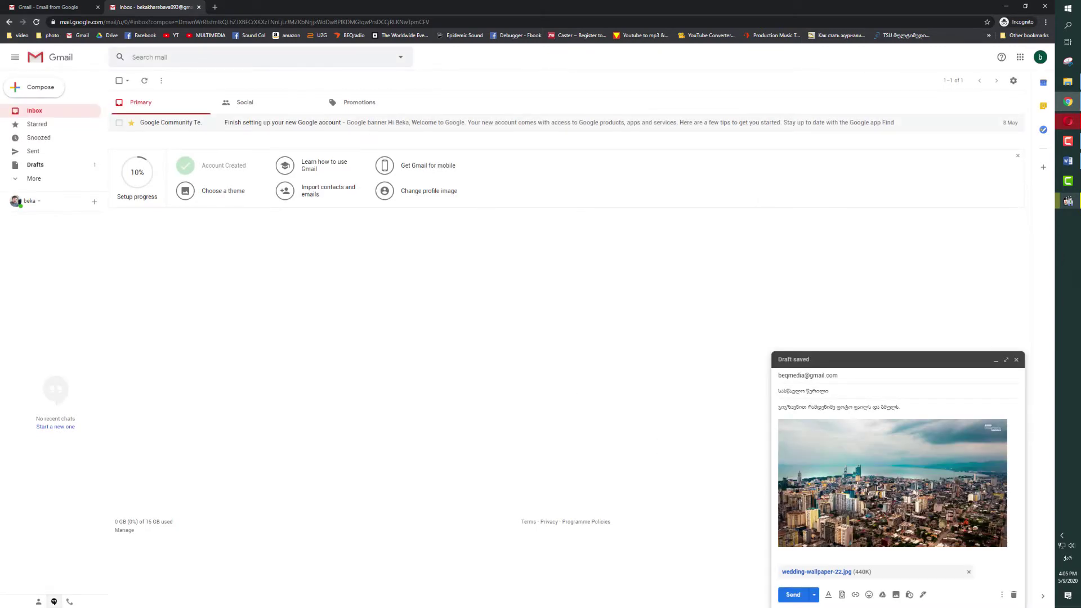
left_click(881, 518)
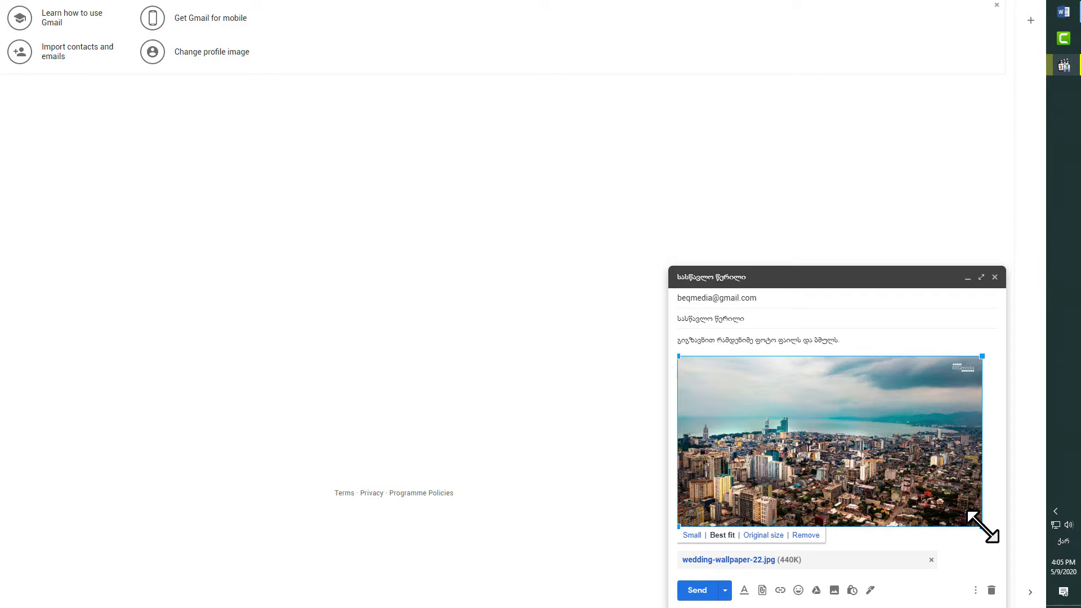
Shrink the inline city photo by dragging its corner, then add a line below it
left_click_drag(983, 527, 929, 482)
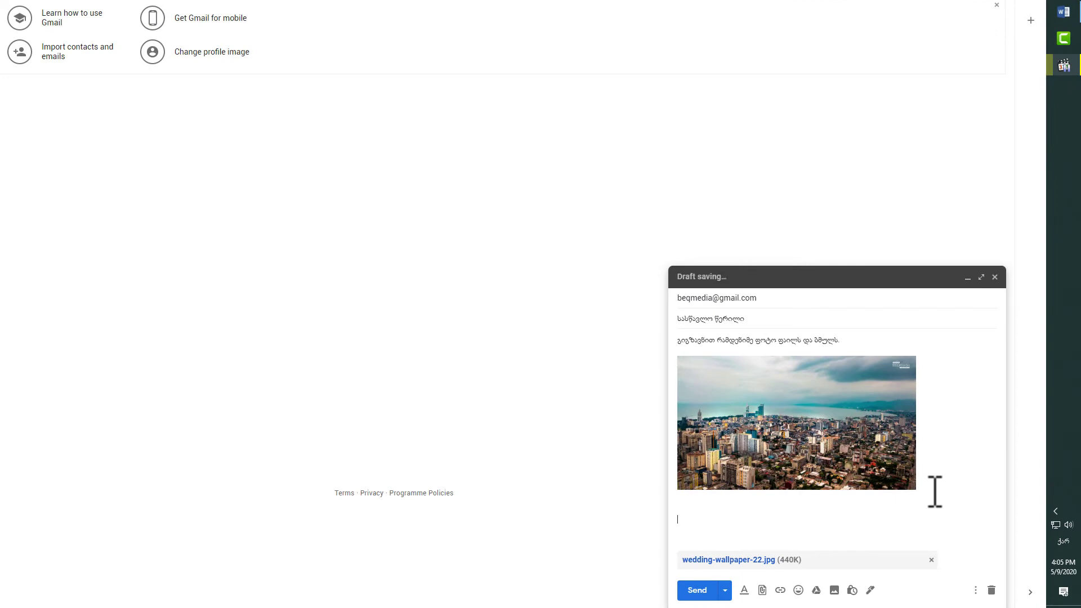
left_click(691, 518)
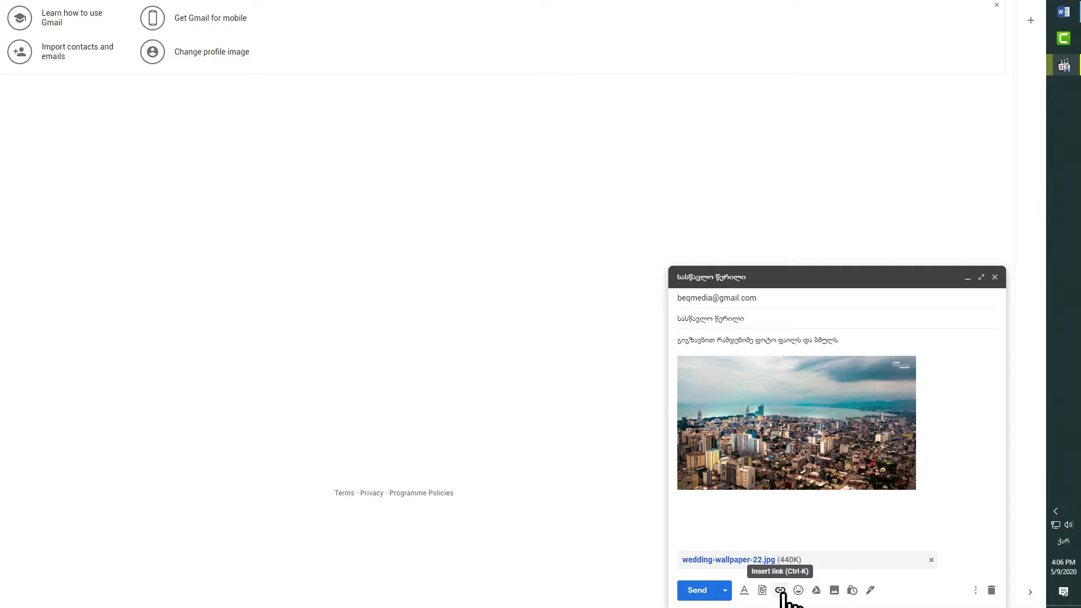
Add a link with display text 'გადადით ამ ბმულზე', keeping it set to Web address
left_click(780, 590)
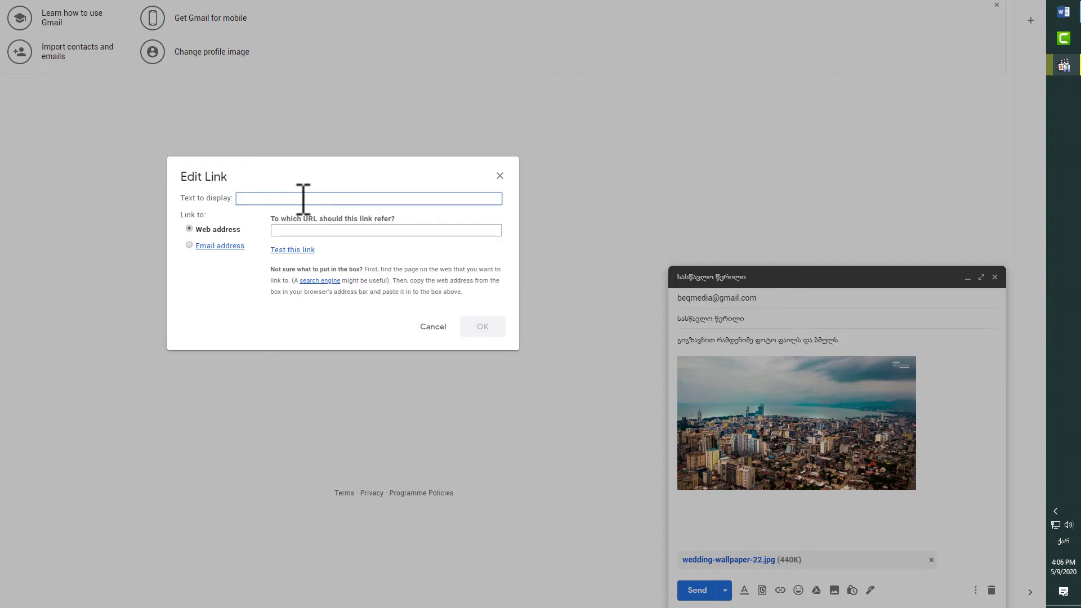
type("გადადით ამ ბმუ")
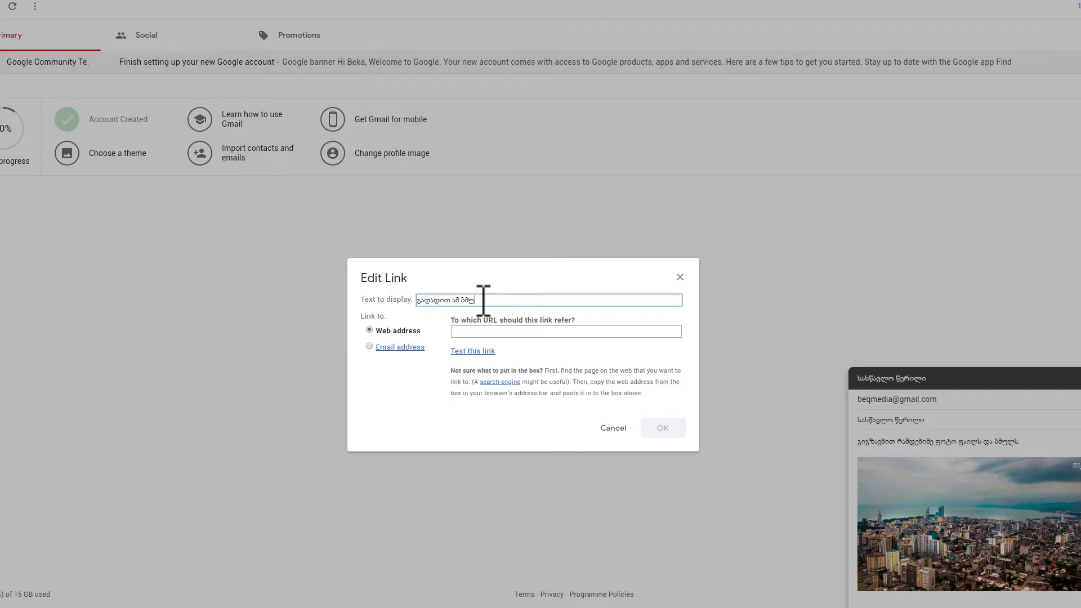
type("ლზე")
left_click(462, 332)
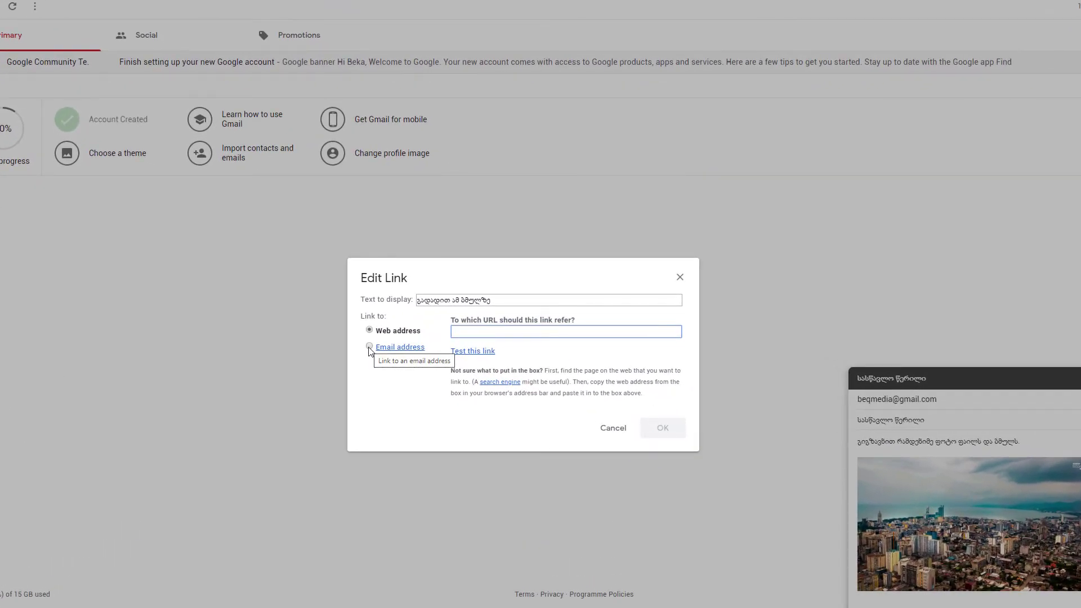
left_click(369, 347)
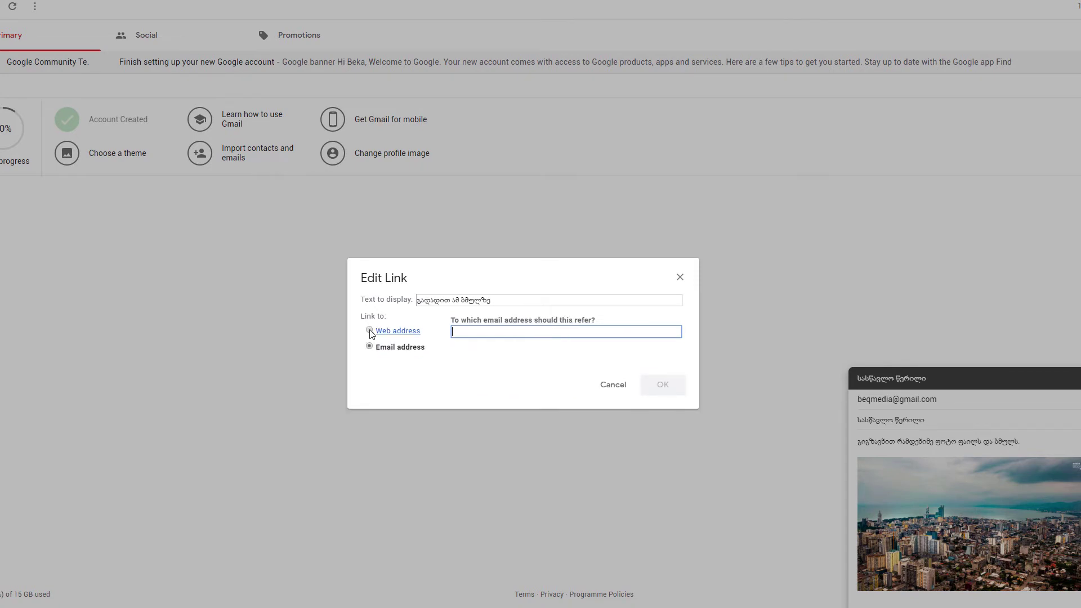
left_click(370, 331)
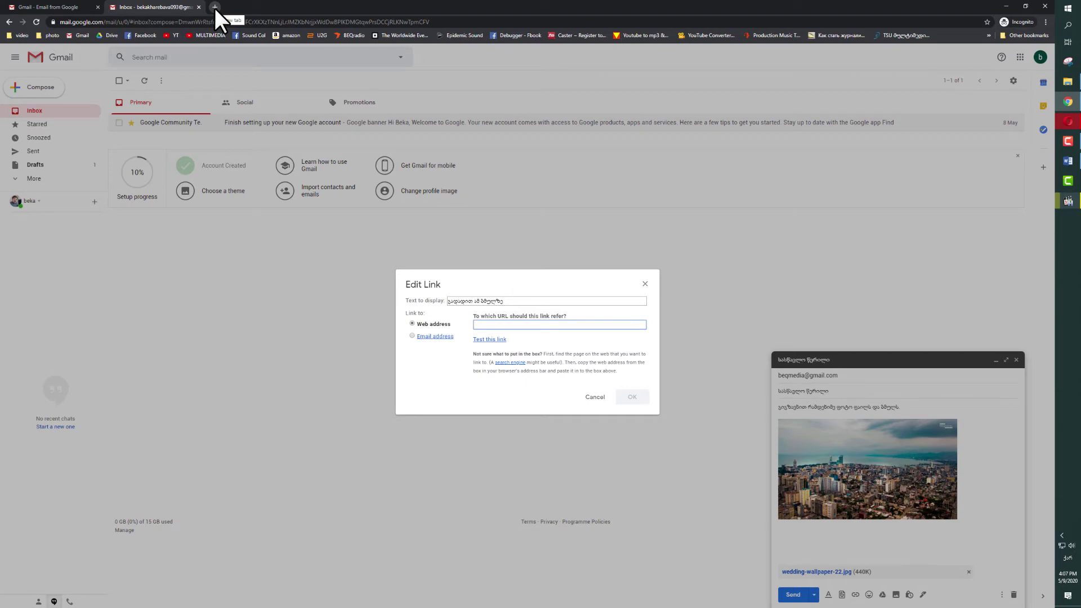
Copy the address of the YouTube video 'Louis de Funès Best of (1/2)' and return to Gmail
left_click(215, 7)
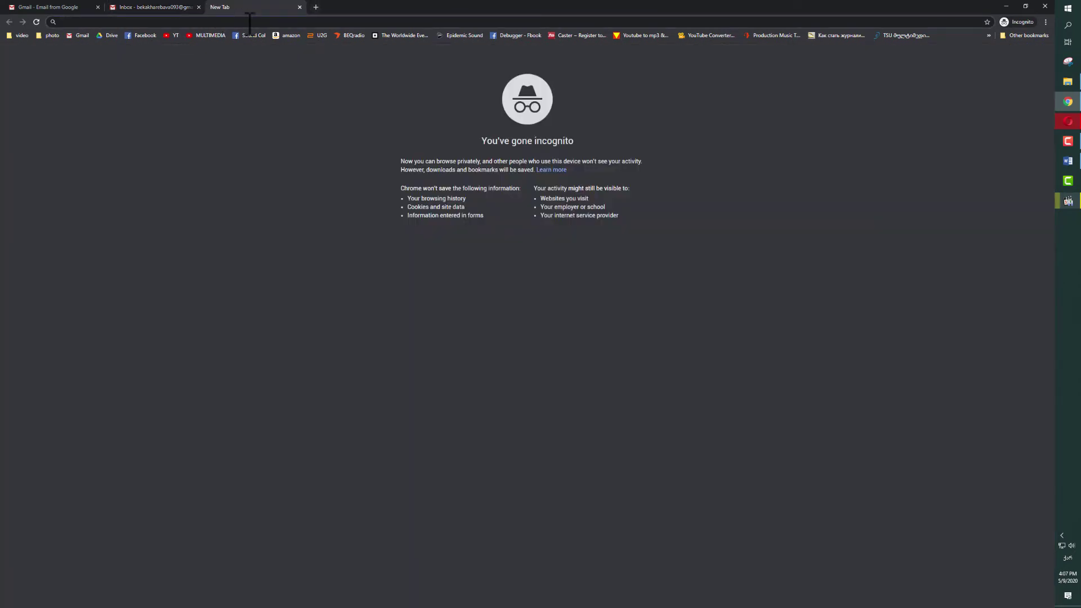
left_click(180, 35)
left_click(424, 218)
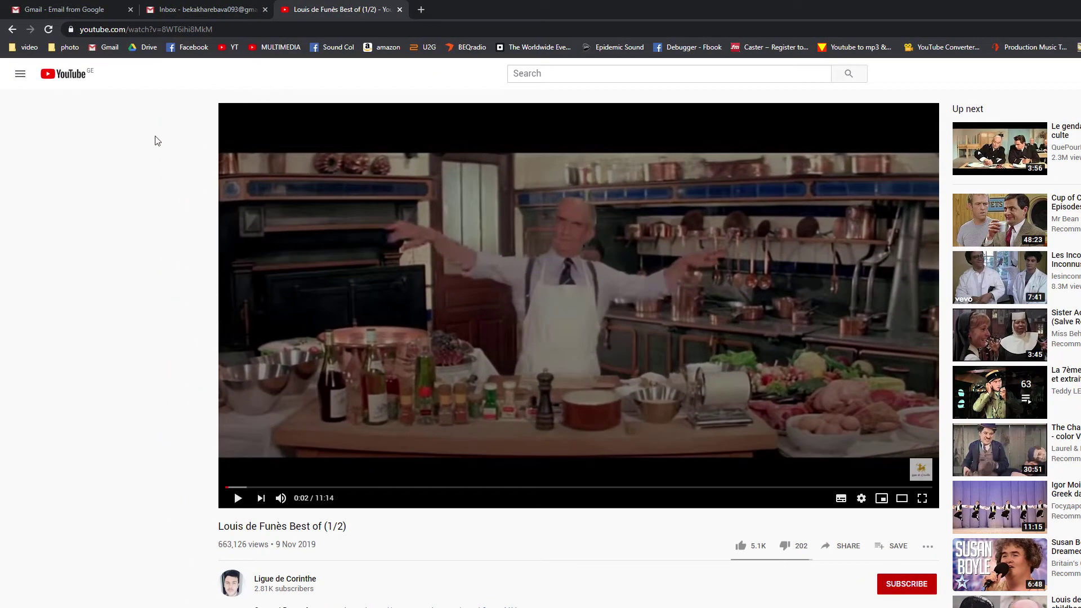
left_click_drag(228, 30, 71, 30)
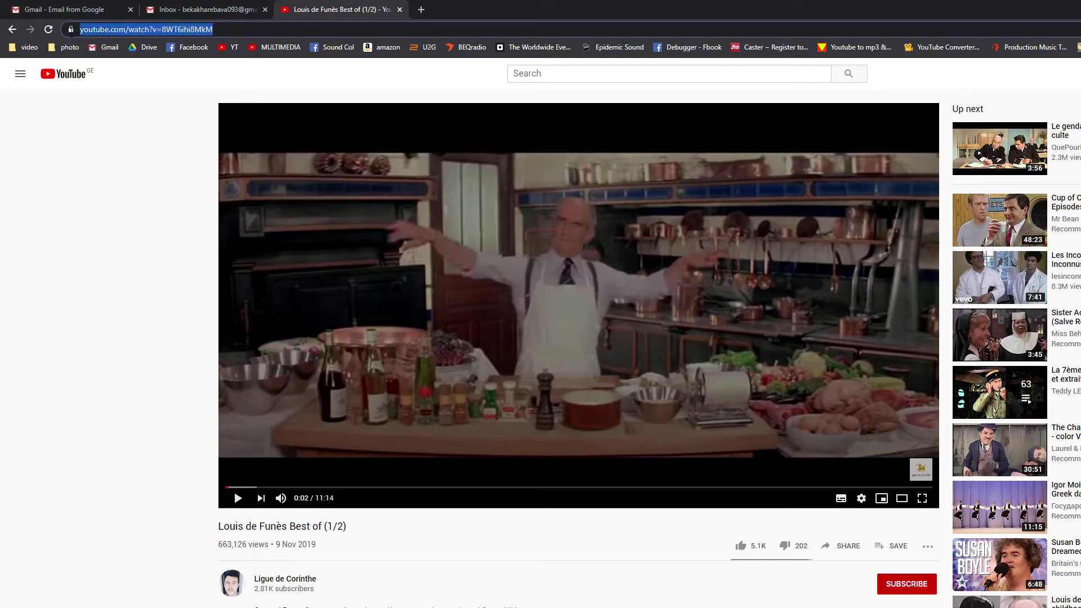
right_click(114, 32)
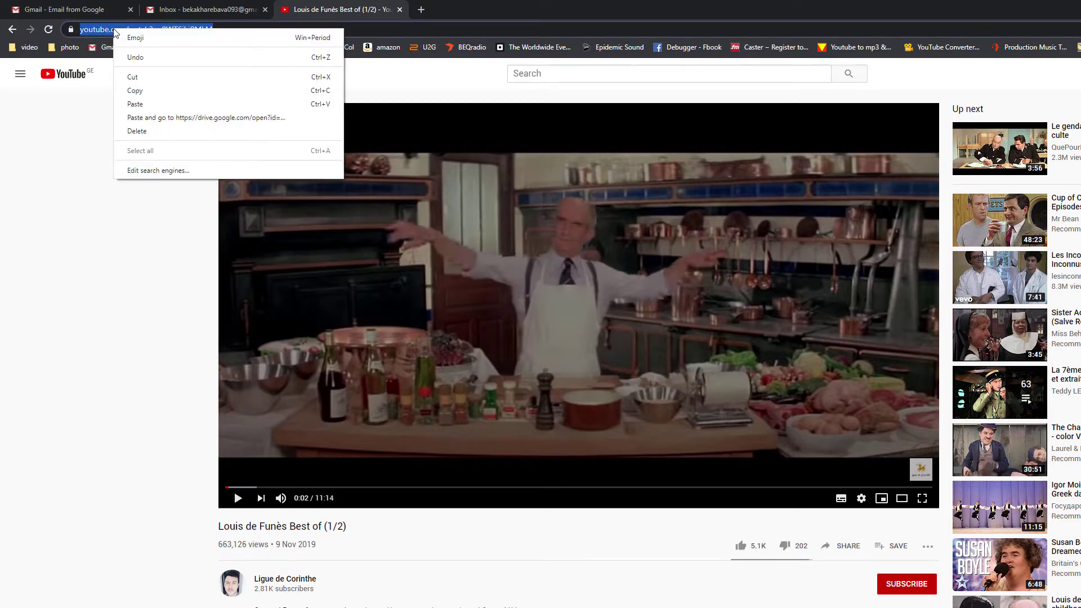
left_click(154, 90)
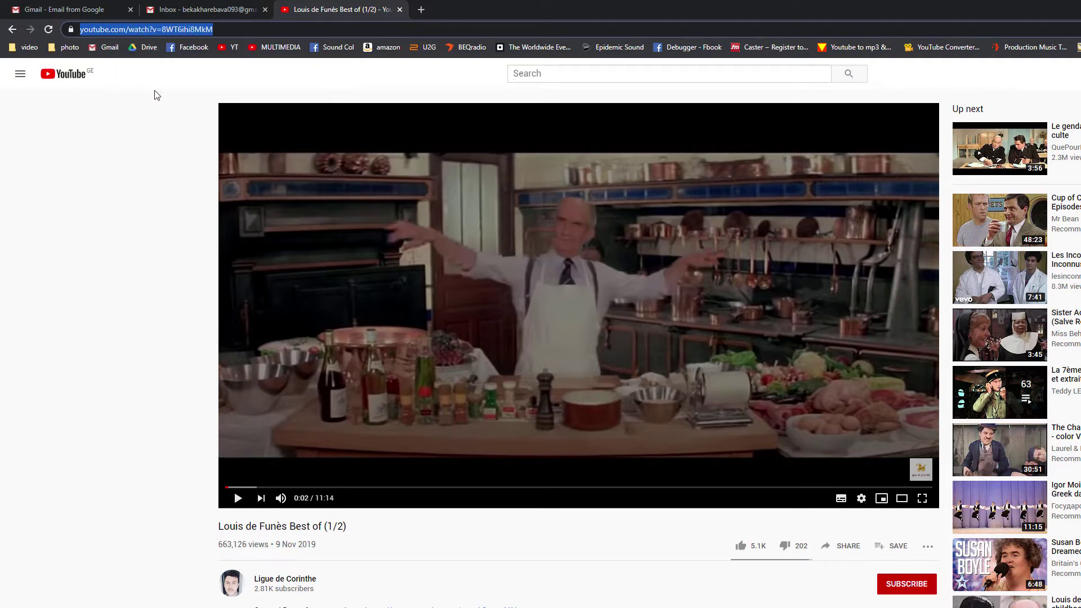
left_click(220, 7)
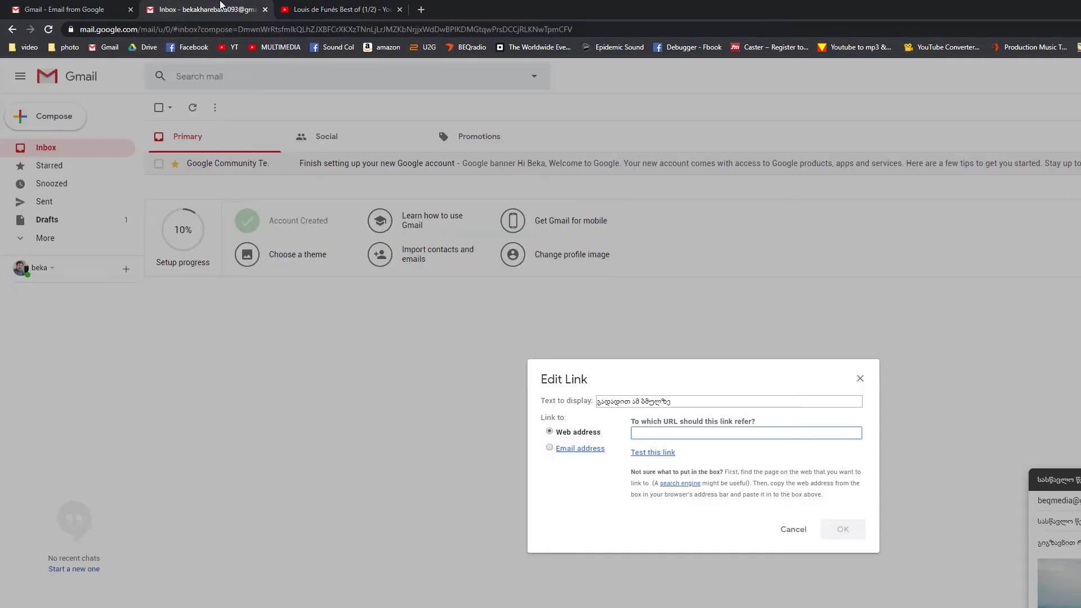
Paste the YouTube video address as the Georgian link's destination and insert the link
left_click(651, 432)
right_click(647, 433)
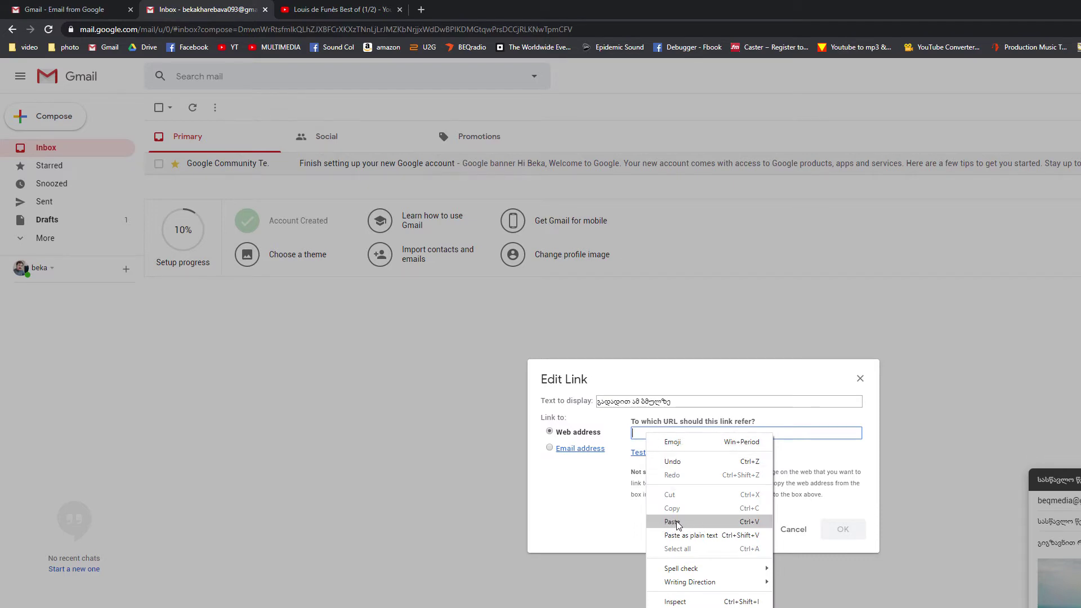
left_click(697, 521)
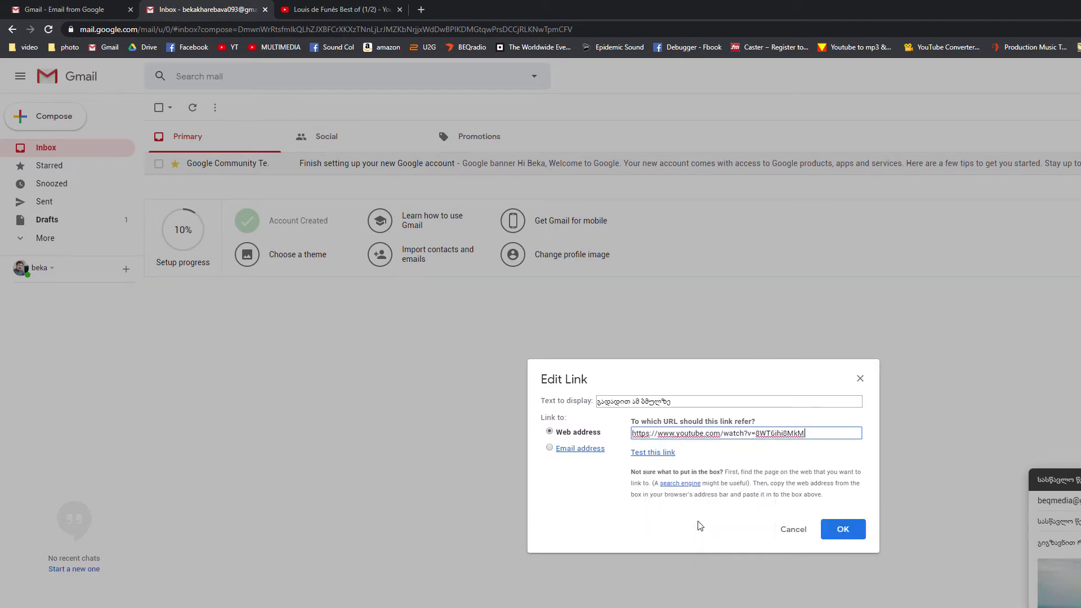
left_click(843, 531)
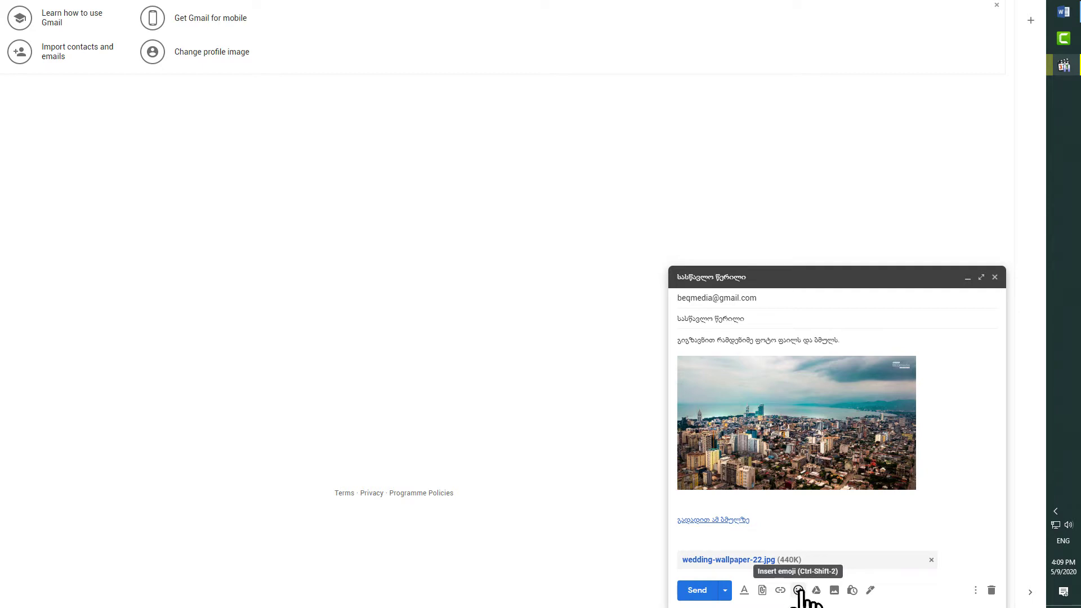
Add a smiling-blush emoji and a heart-eyes emoji after the first body line
left_click(799, 591)
left_click(799, 591)
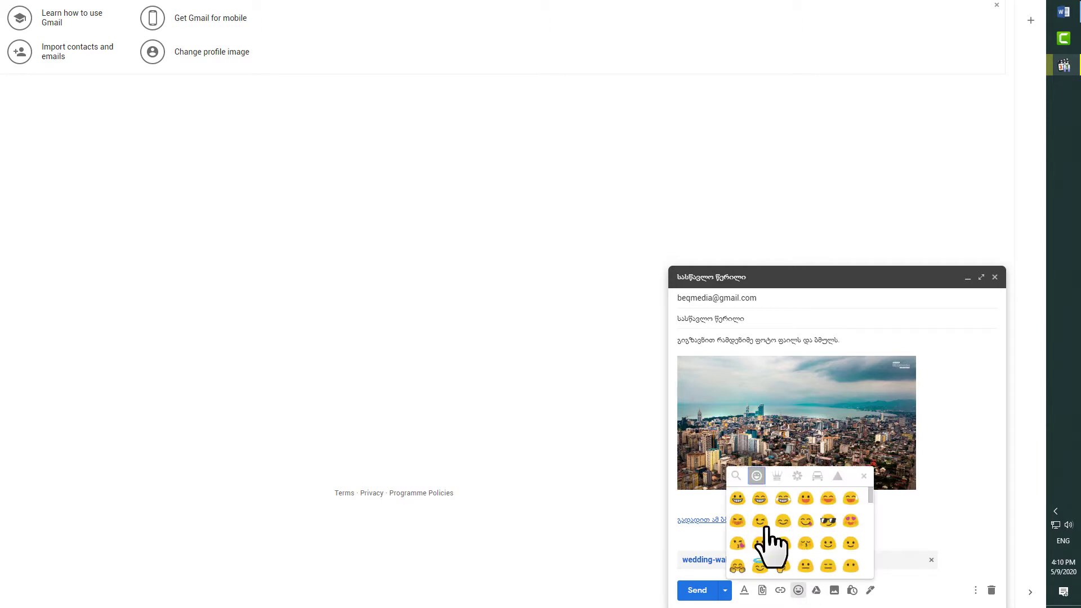
left_click(783, 521)
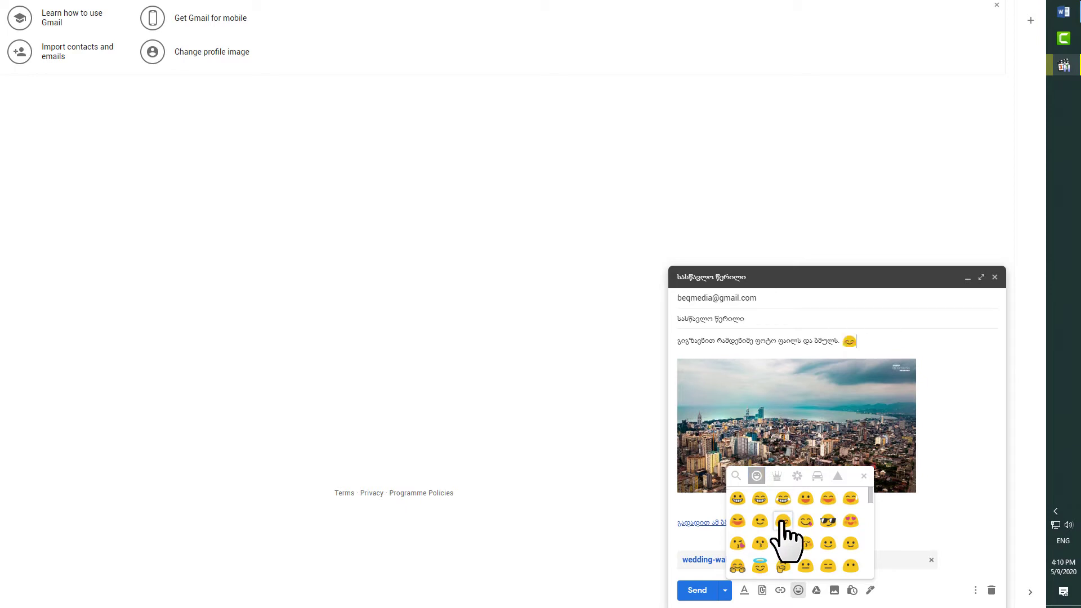
left_click(849, 523)
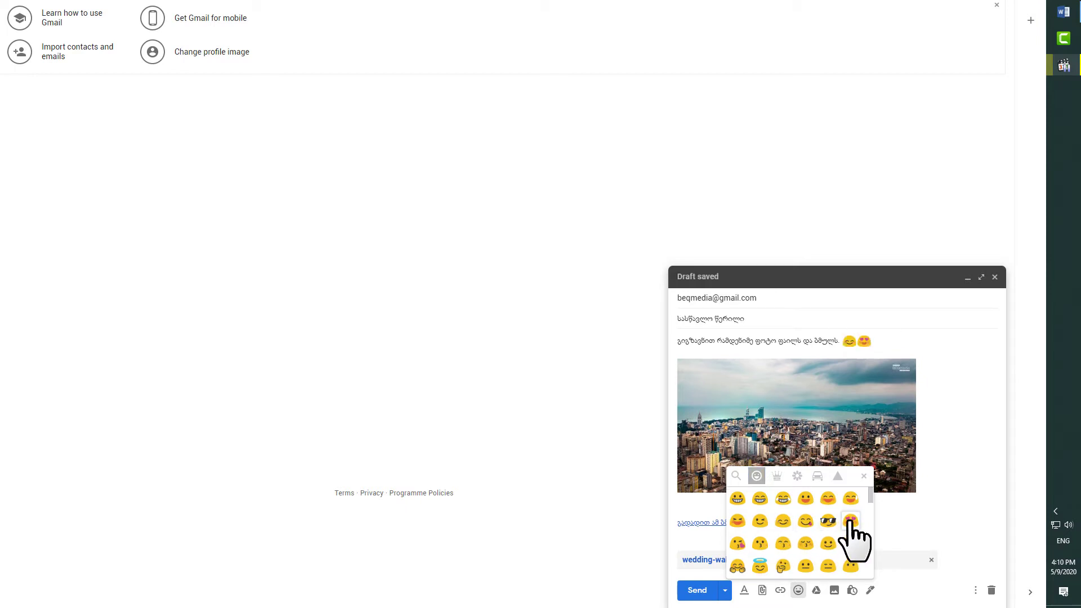
left_click(893, 341)
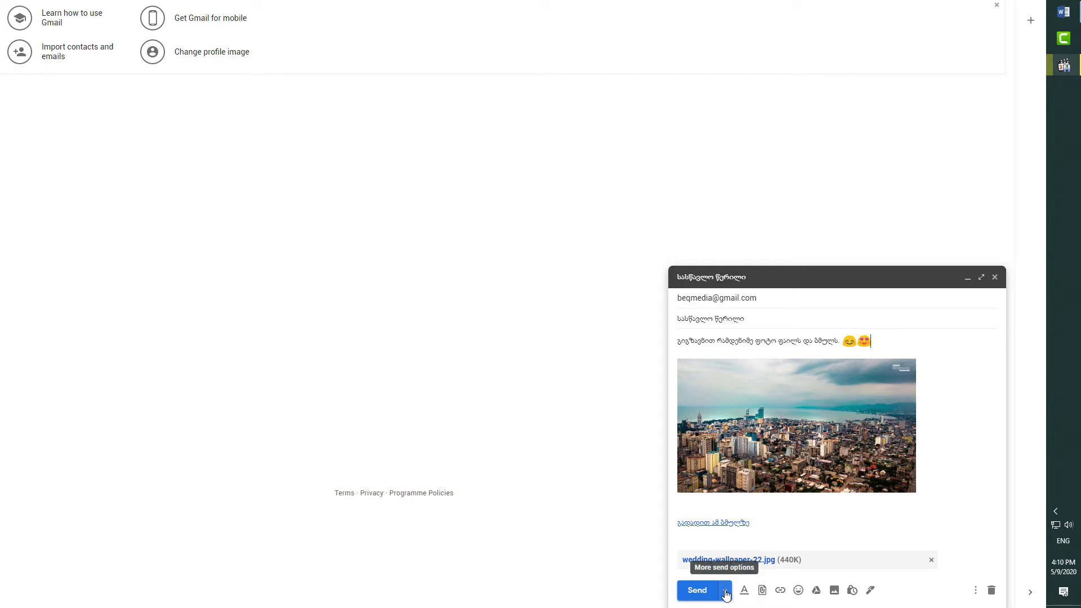
Schedule the draft to send on Wednesday 20 May 2020 at 17:10 via a custom date
left_click(726, 592)
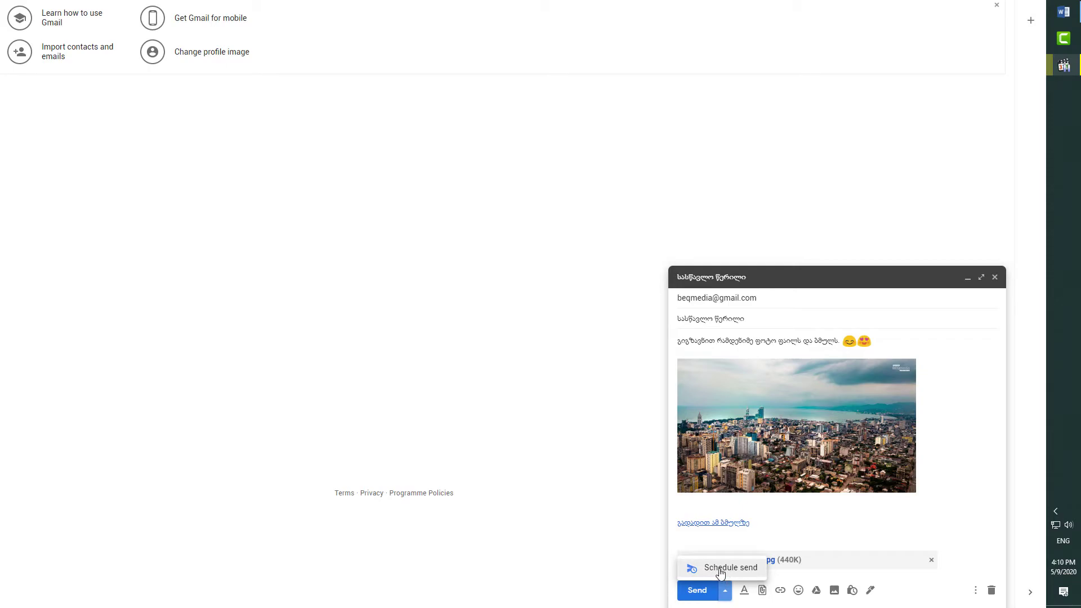
left_click(714, 569)
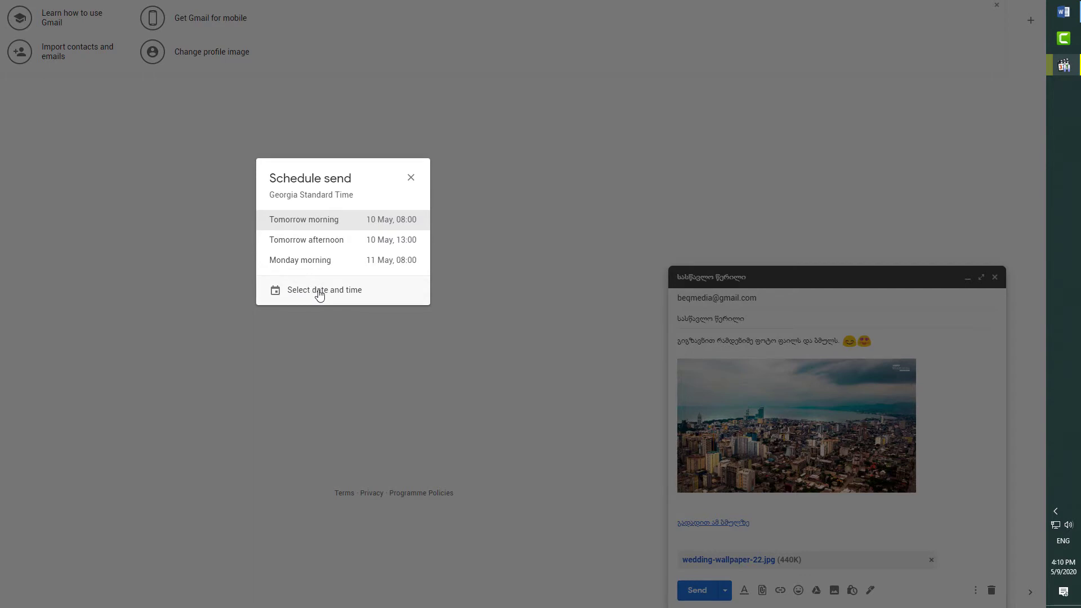
left_click(314, 294)
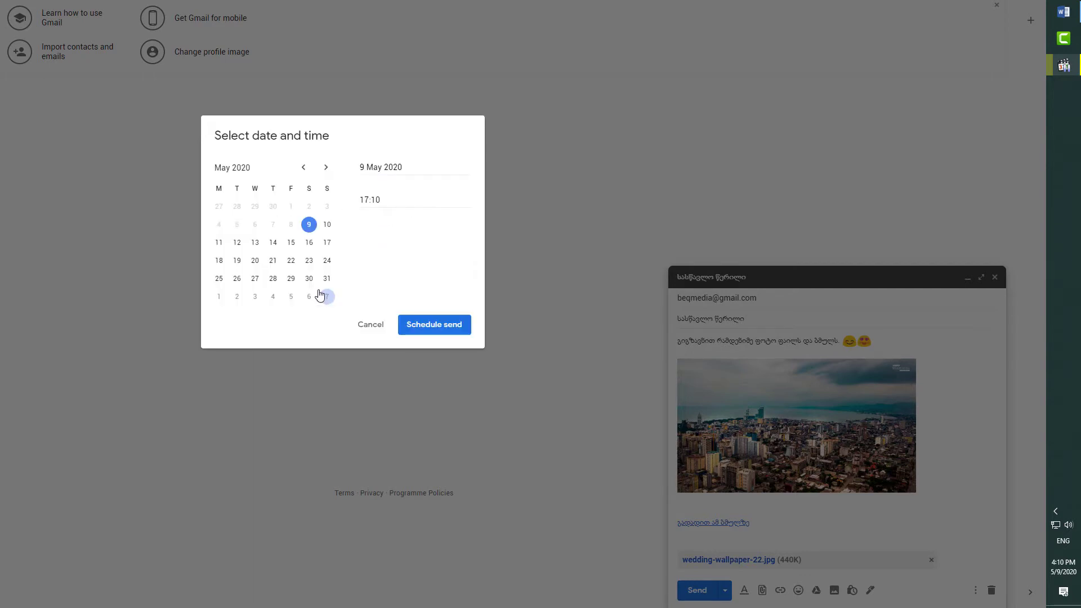
left_click(253, 264)
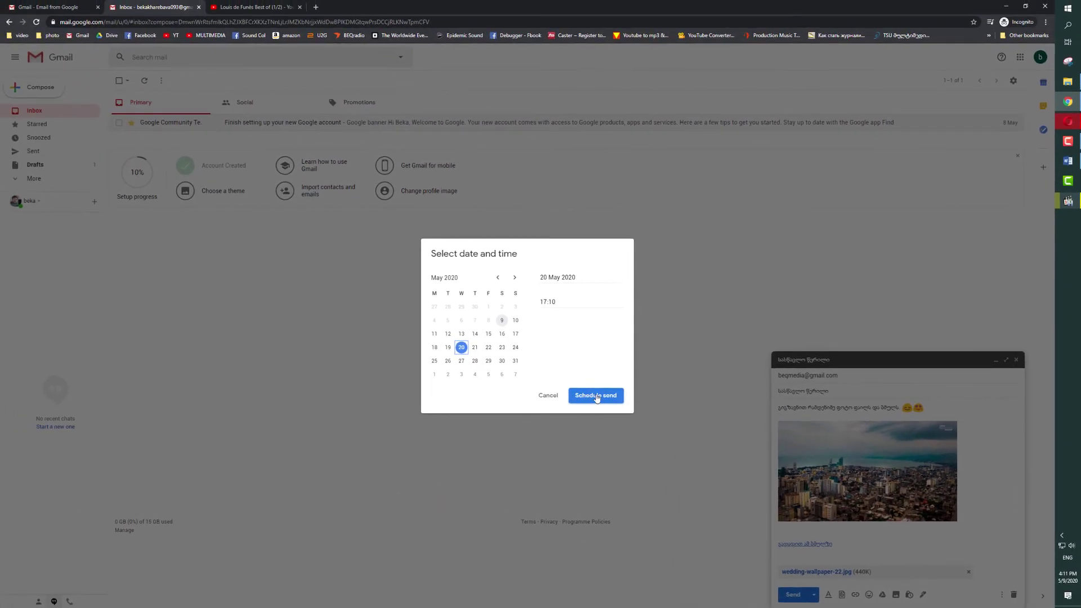
left_click(597, 396)
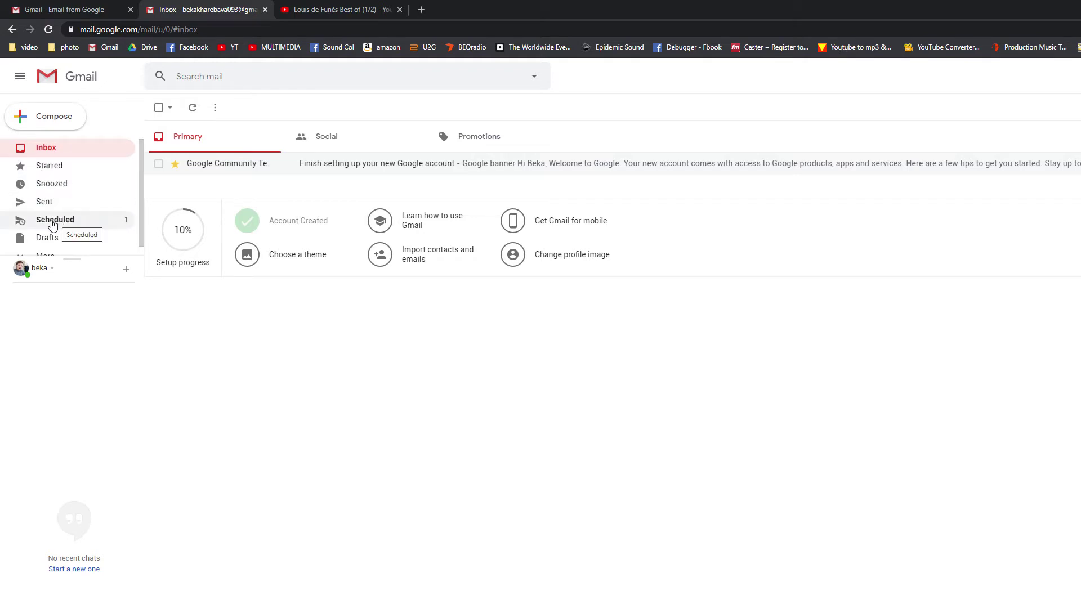
Open the email in the Scheduled folder and preview its Batumi photo full screen
left_click(87, 222)
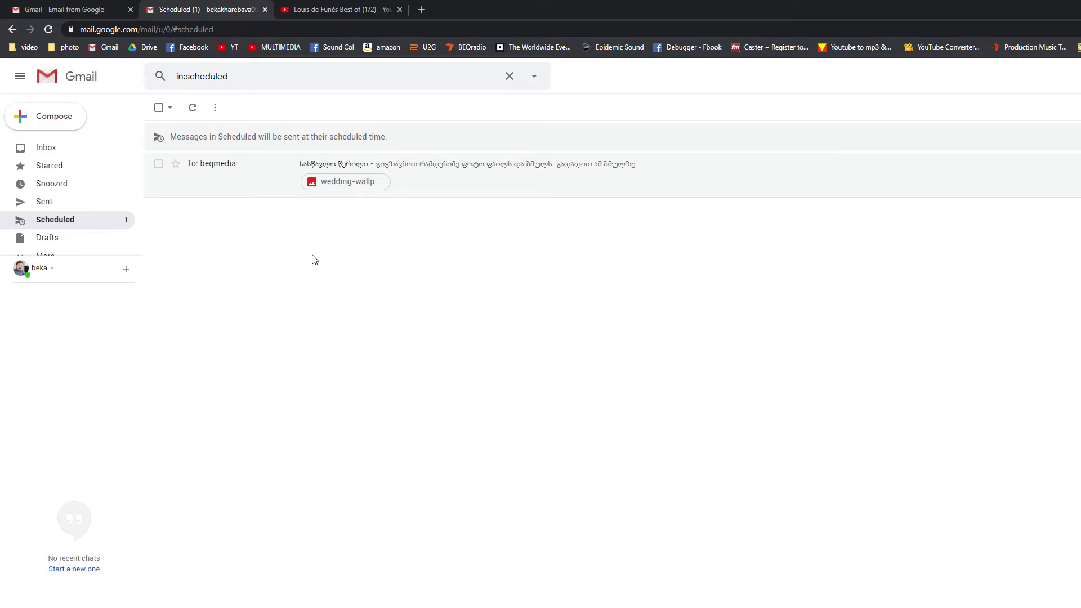
left_click(469, 178)
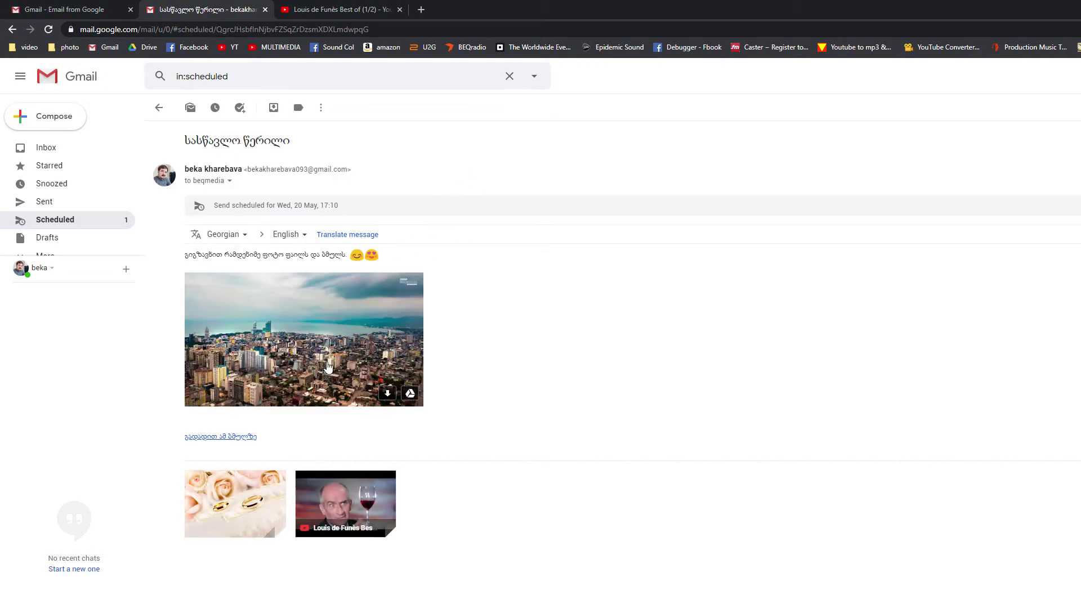
mouse_move(271, 339)
left_click(289, 341)
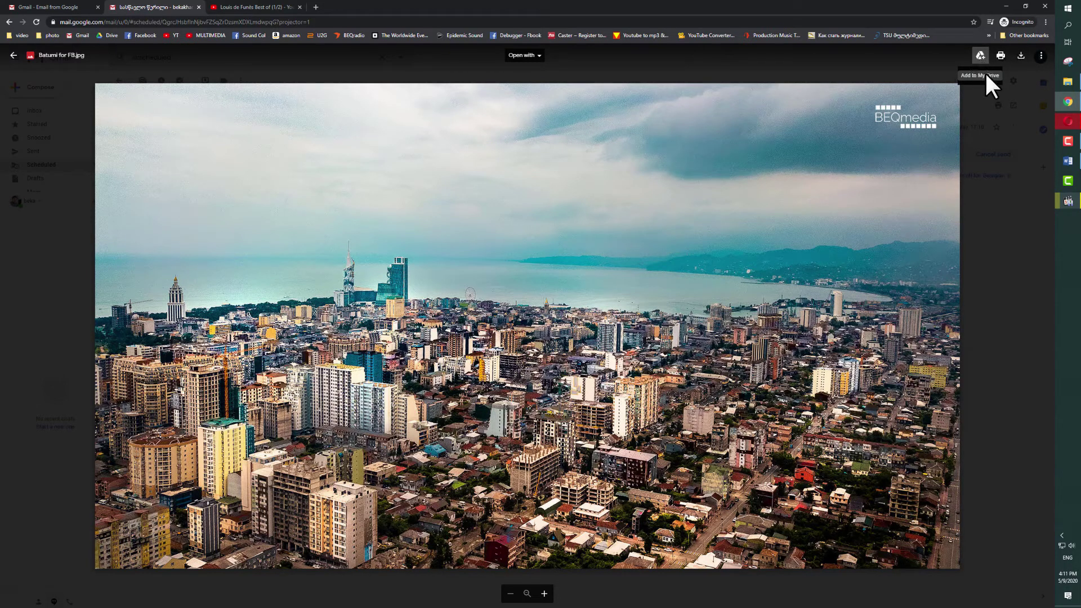
left_click(979, 276)
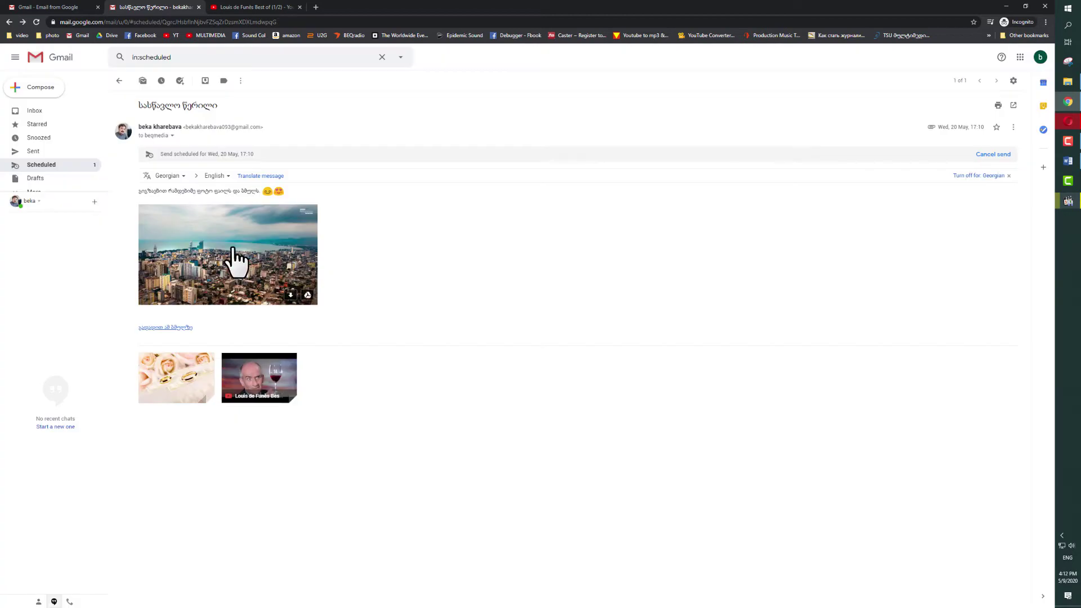
View the Batumi photo full screen again, then follow the email's YouTube link
left_click(236, 260)
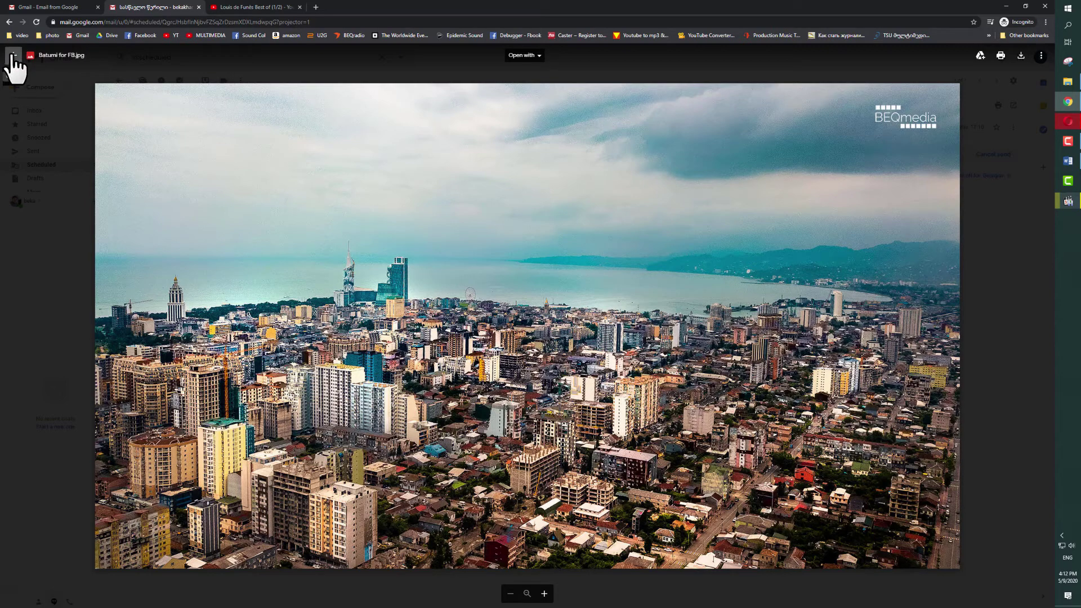
left_click(57, 296)
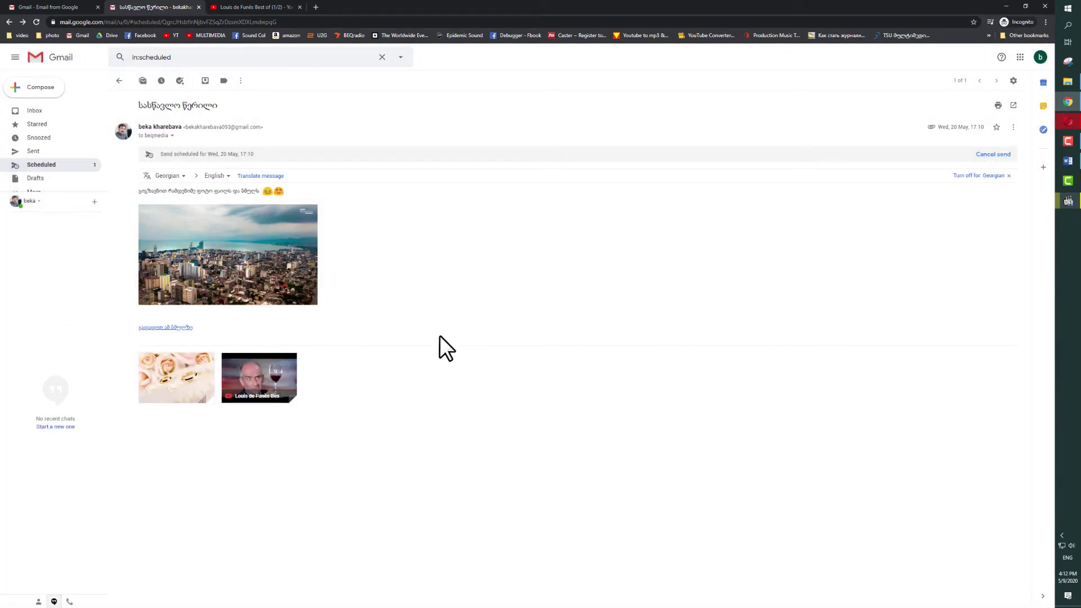
left_click(154, 328)
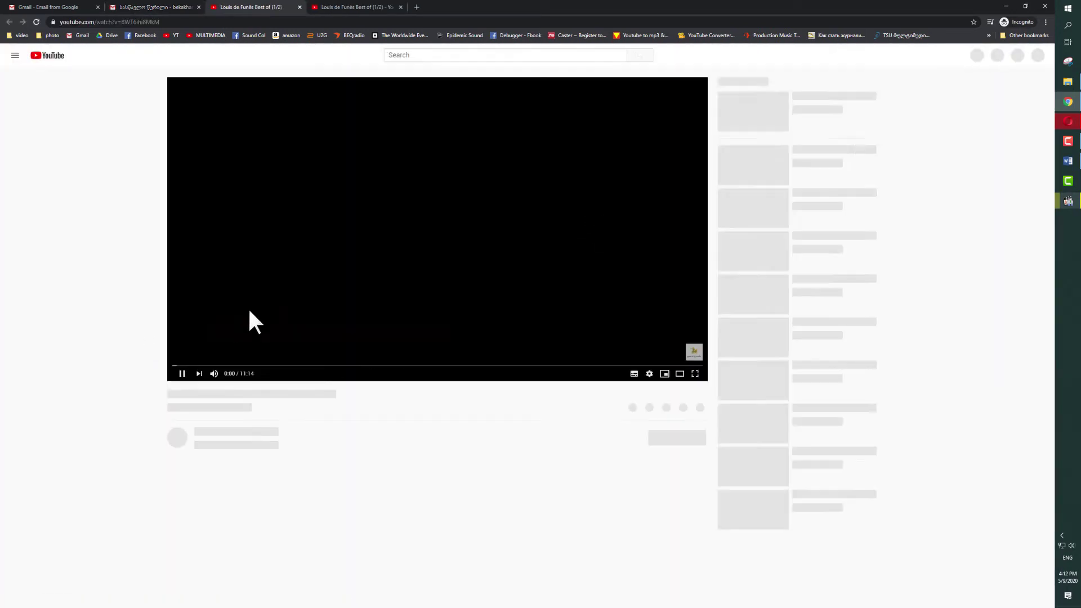
Mute and pause the Louis de Funès video, then return to the scheduled Gmail message
left_click(211, 373)
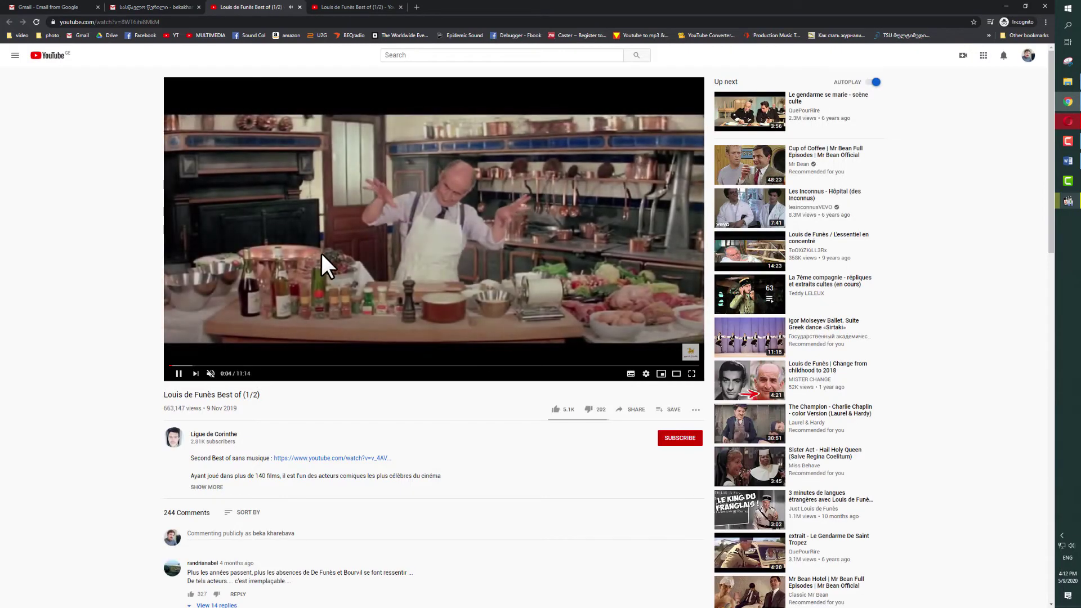
left_click(287, 178)
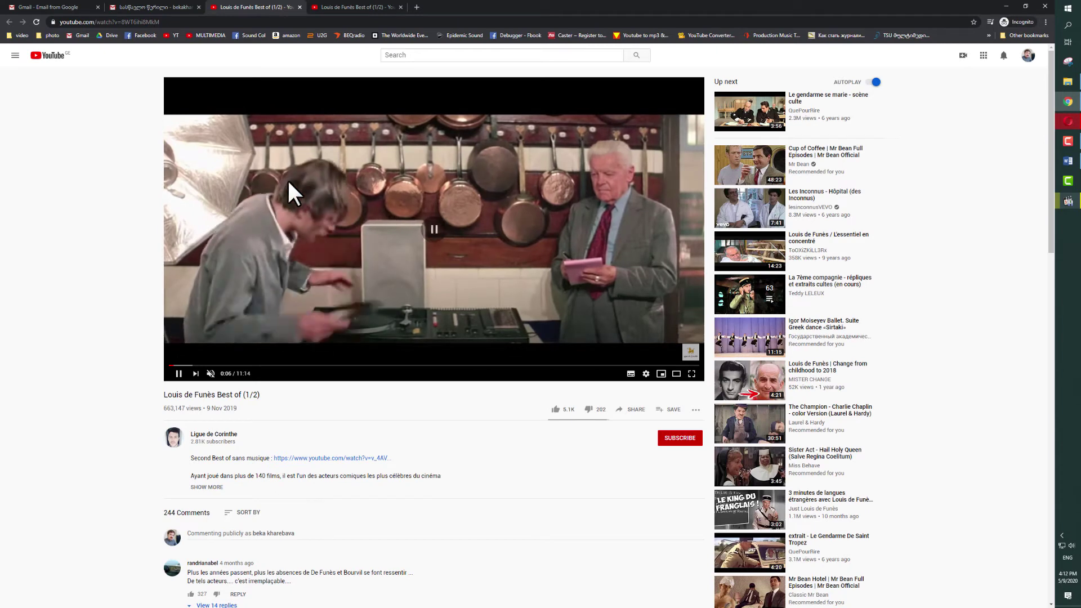
left_click(179, 7)
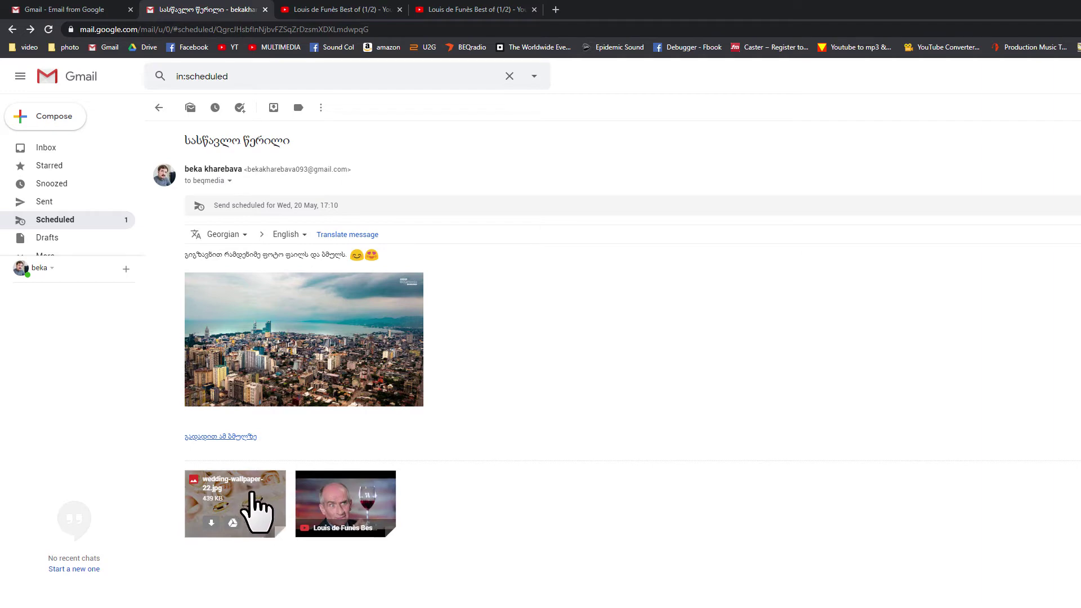
Preview the wedding-wallpaper-22.jpg attachment full screen, then close it and return to the inbox
left_click(261, 499)
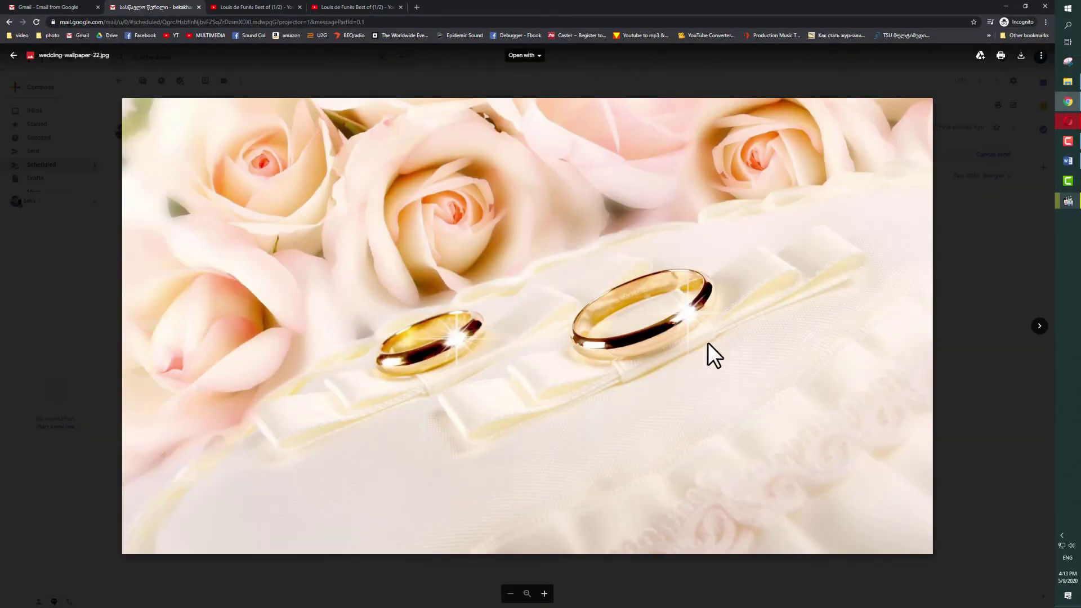
left_click(962, 251)
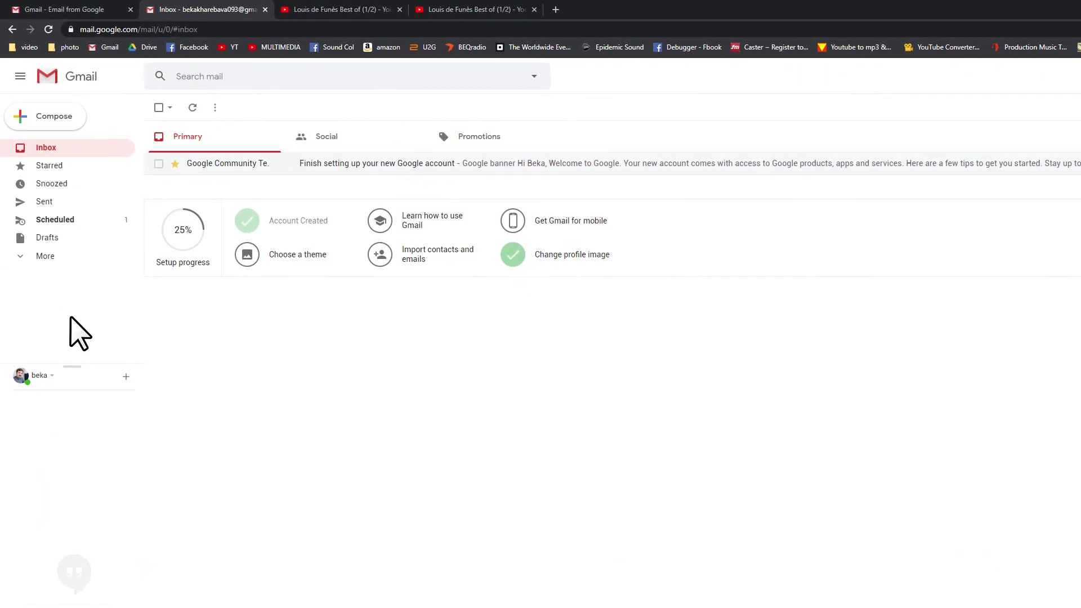
left_click(20, 260)
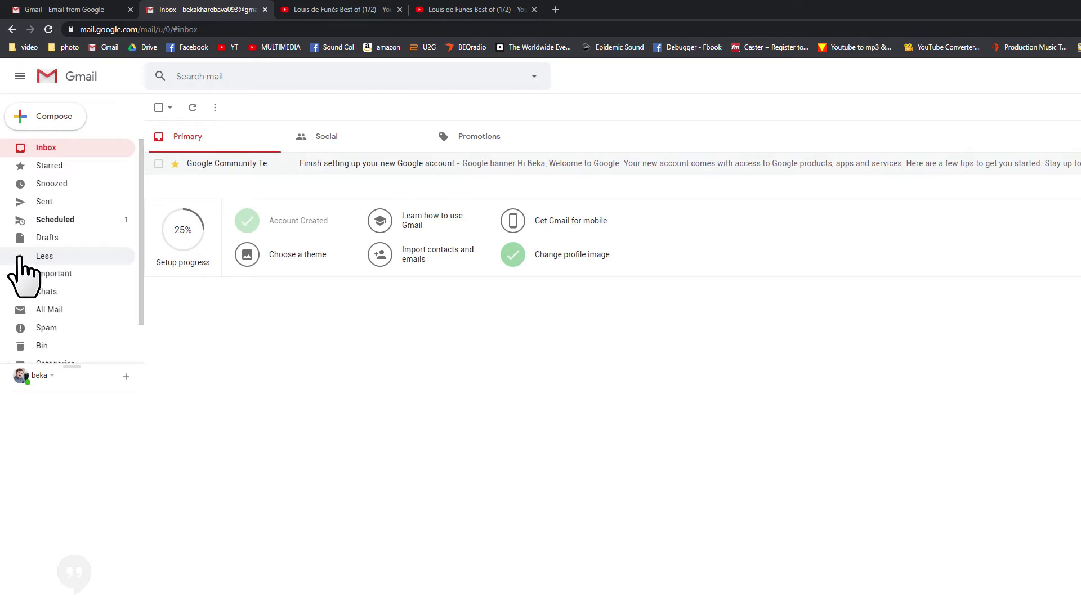
left_click(20, 259)
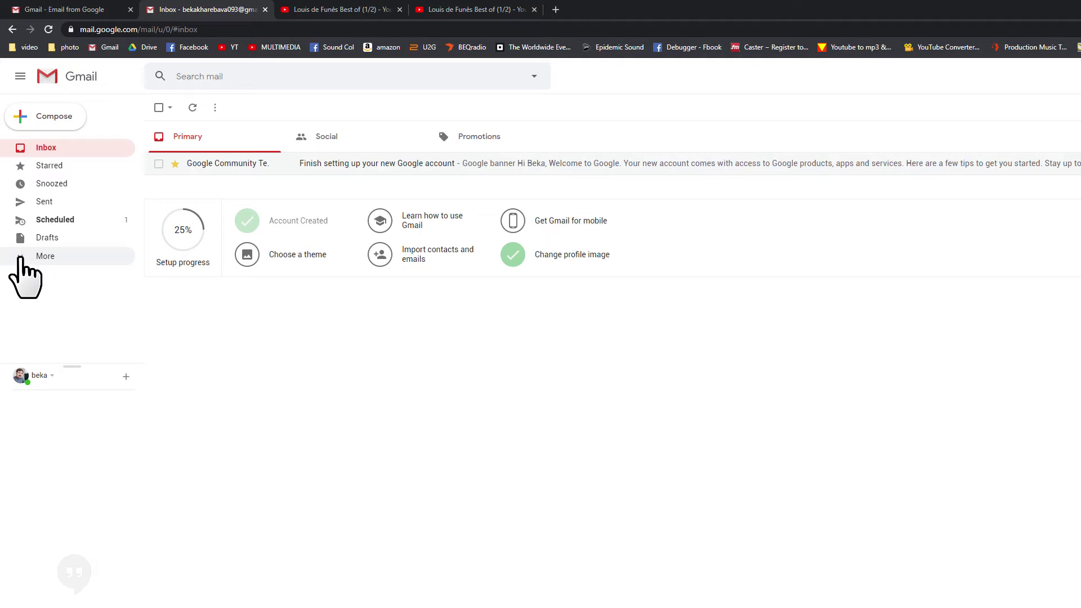
left_click(20, 259)
scroll(96, 316, "down", 1)
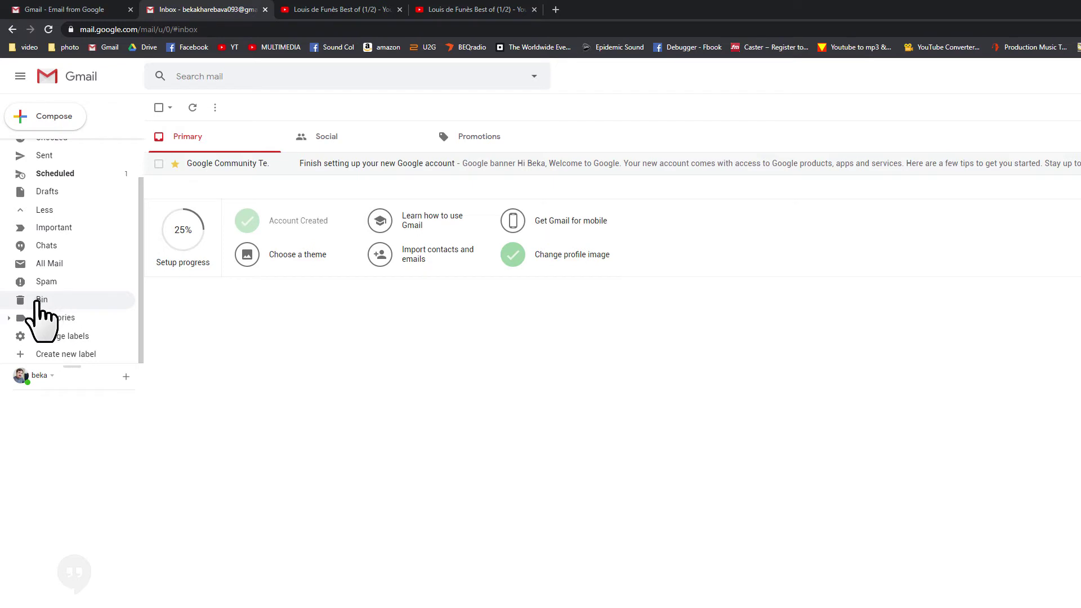
left_click(69, 307)
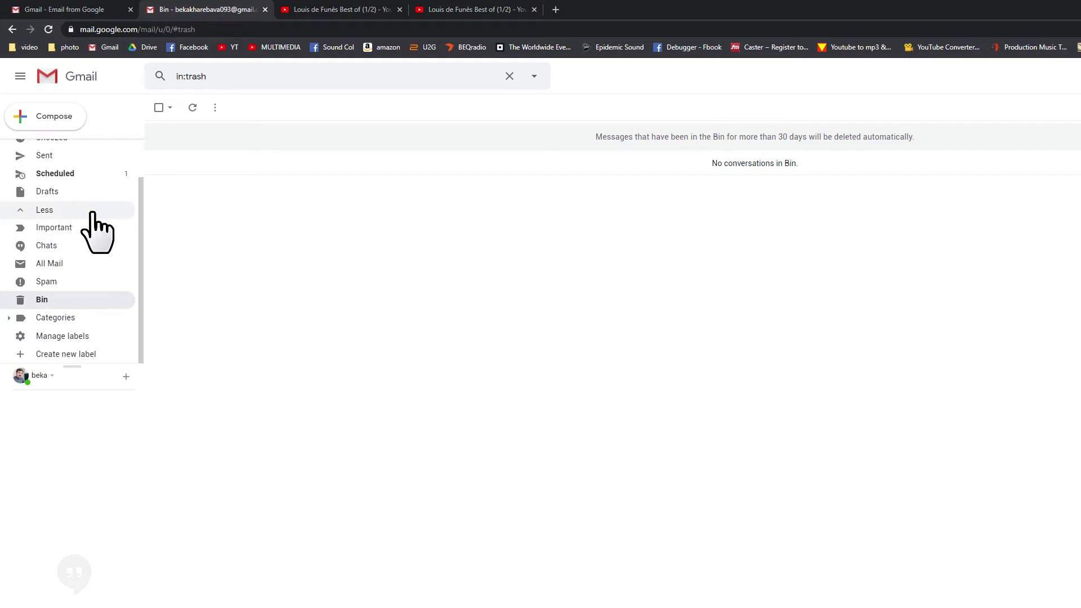
scroll(96, 259, "up", 2)
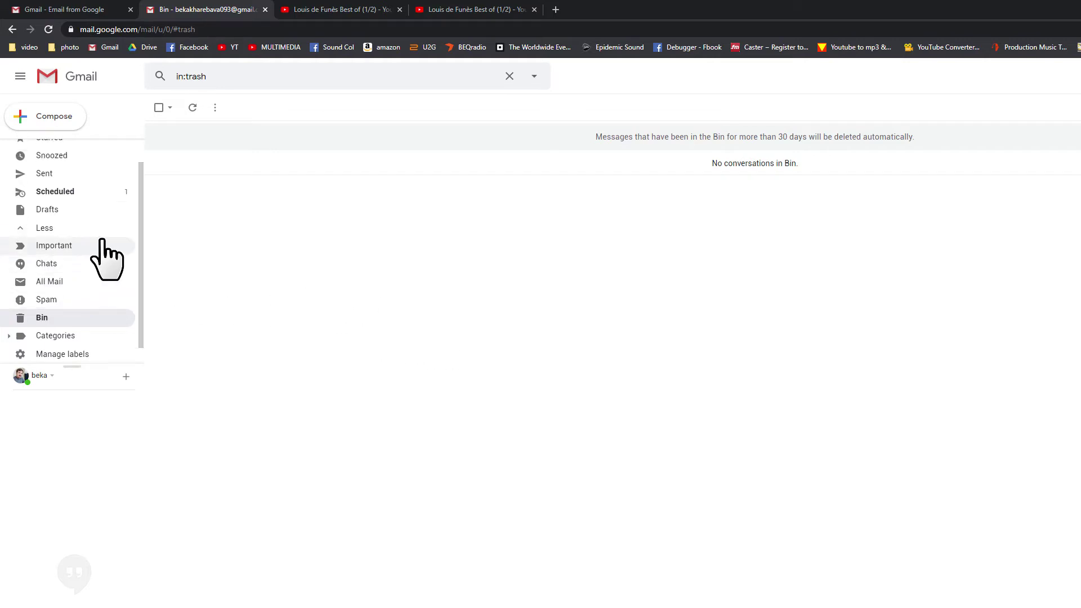
left_click(67, 149)
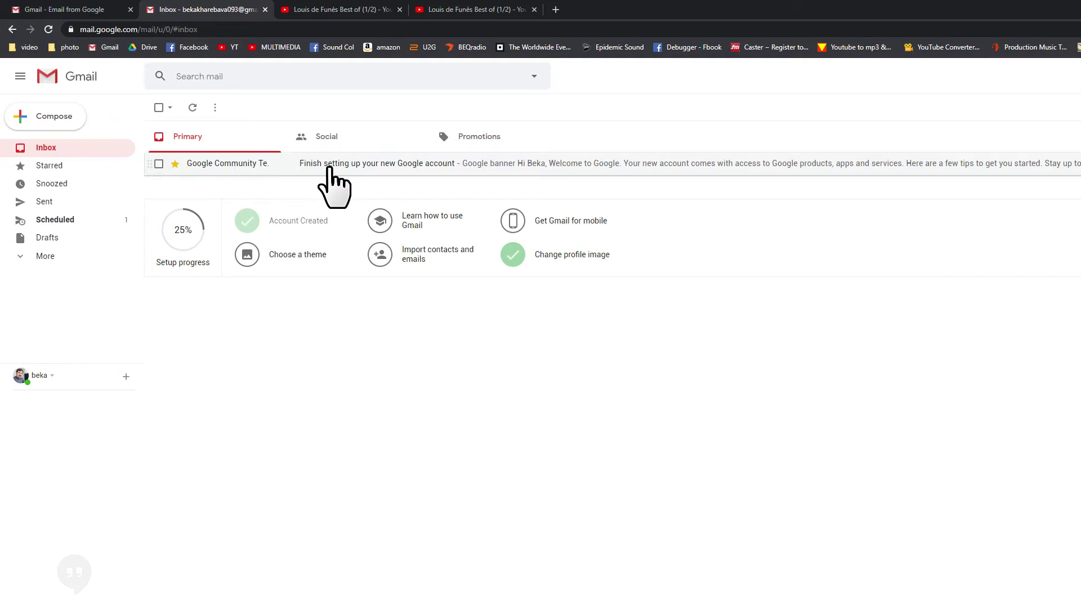
Select and open the Finish setting up your new Google account email, then delete it
left_click(158, 164)
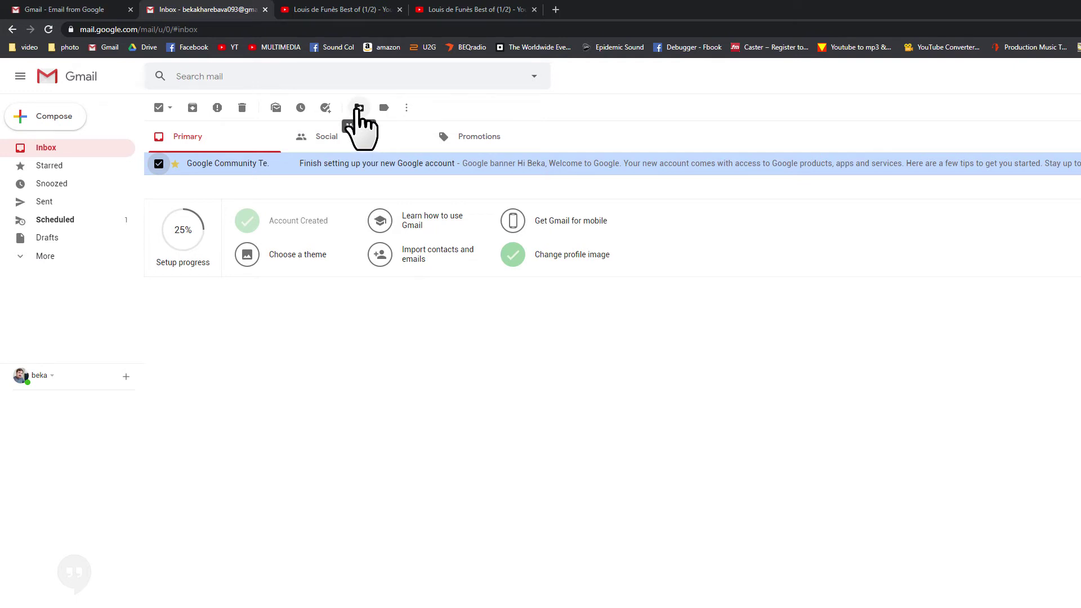
left_click(378, 163)
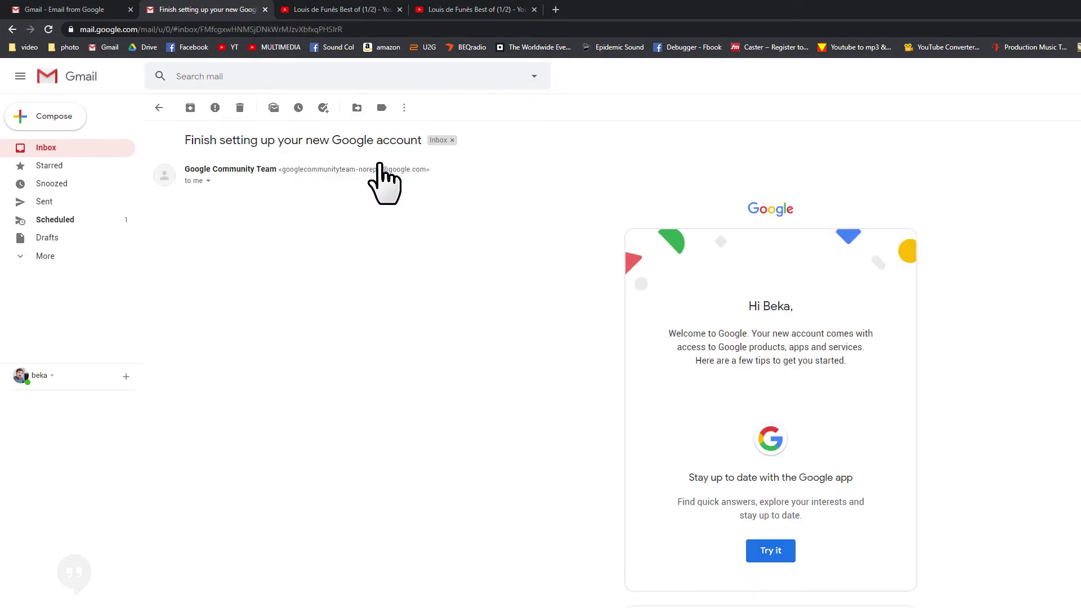
scroll(476, 355, "down", 5)
scroll(478, 379, "up", 5)
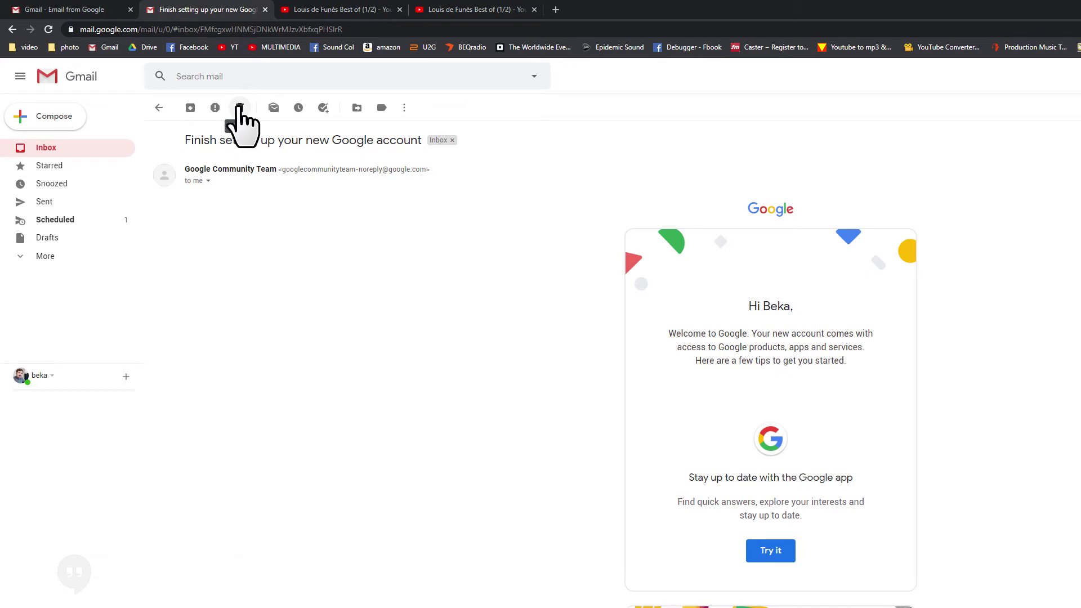
left_click(239, 109)
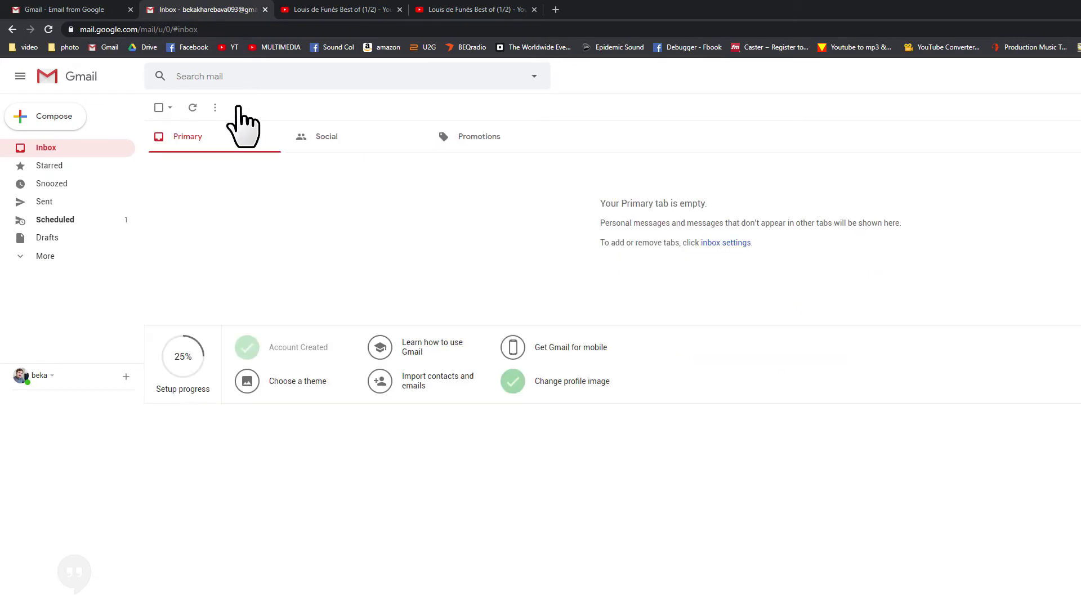
Open the Bin through More and mark the deleted setup email as unread
left_click(24, 257)
scroll(84, 310, "down", 1)
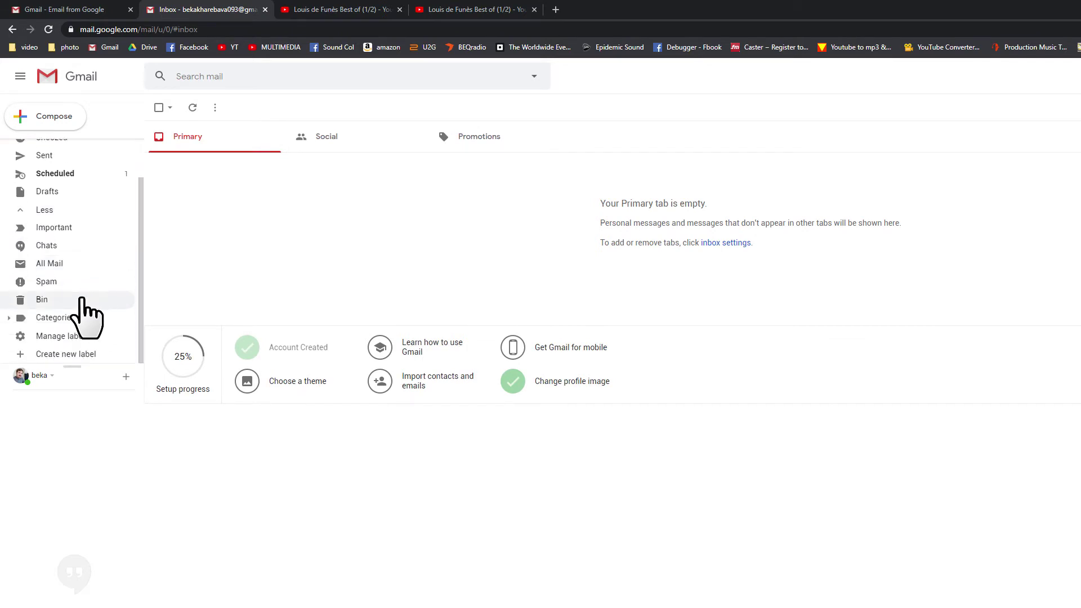
left_click(50, 303)
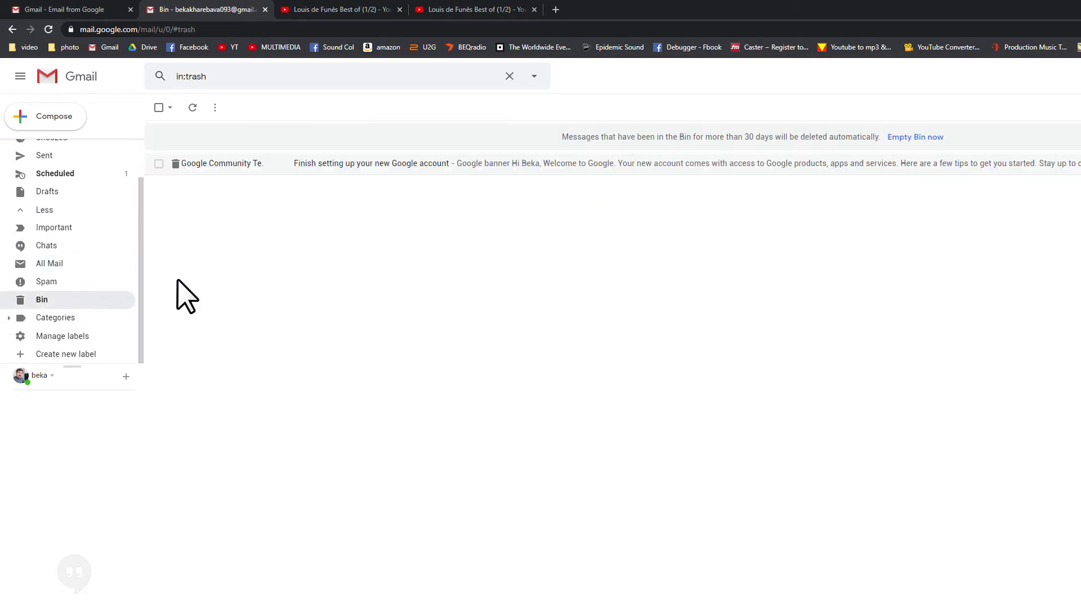
left_click(159, 164)
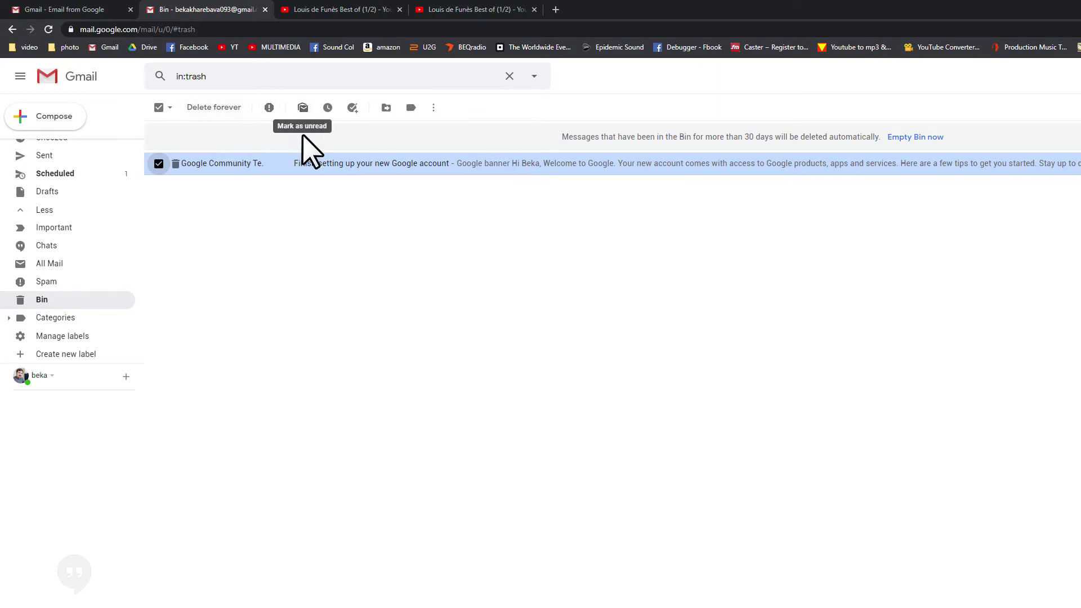
left_click(303, 109)
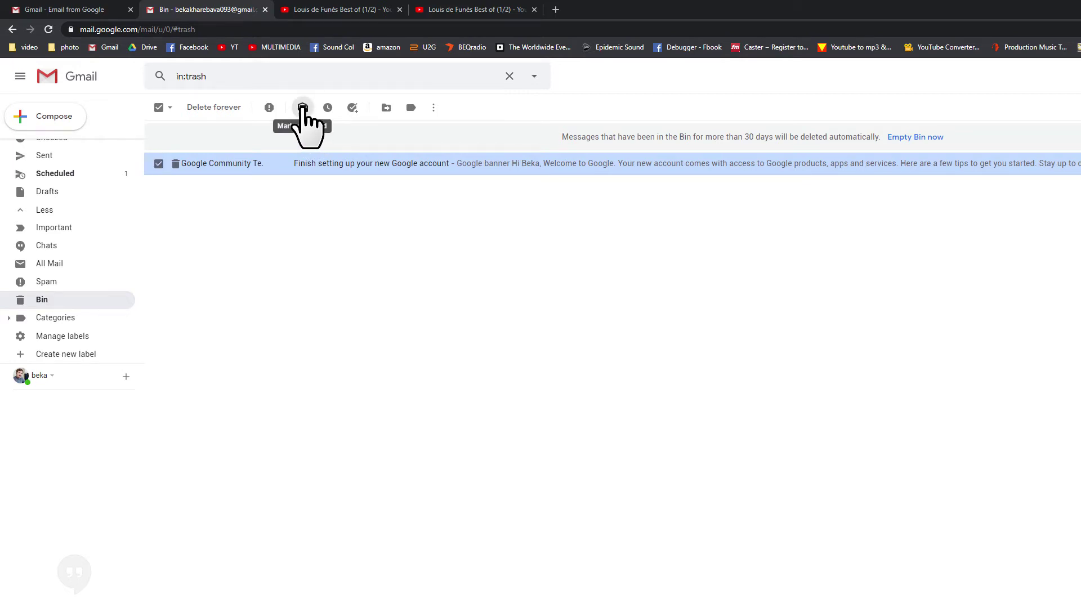
left_click(303, 108)
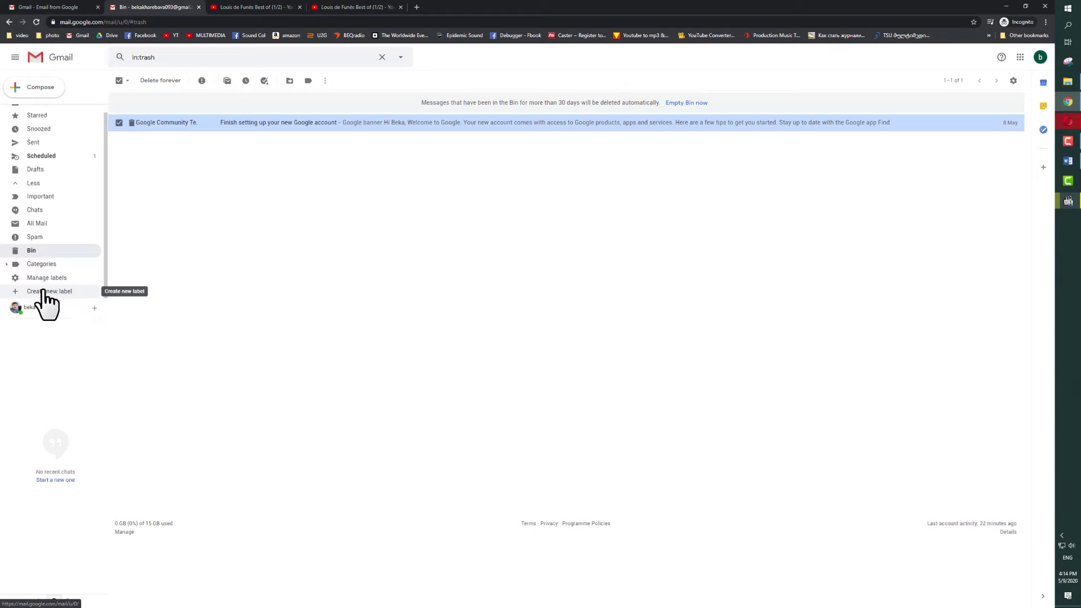
Create the new label ვიდეო გაკვეთილები, then go back to the inbox
left_click(42, 291)
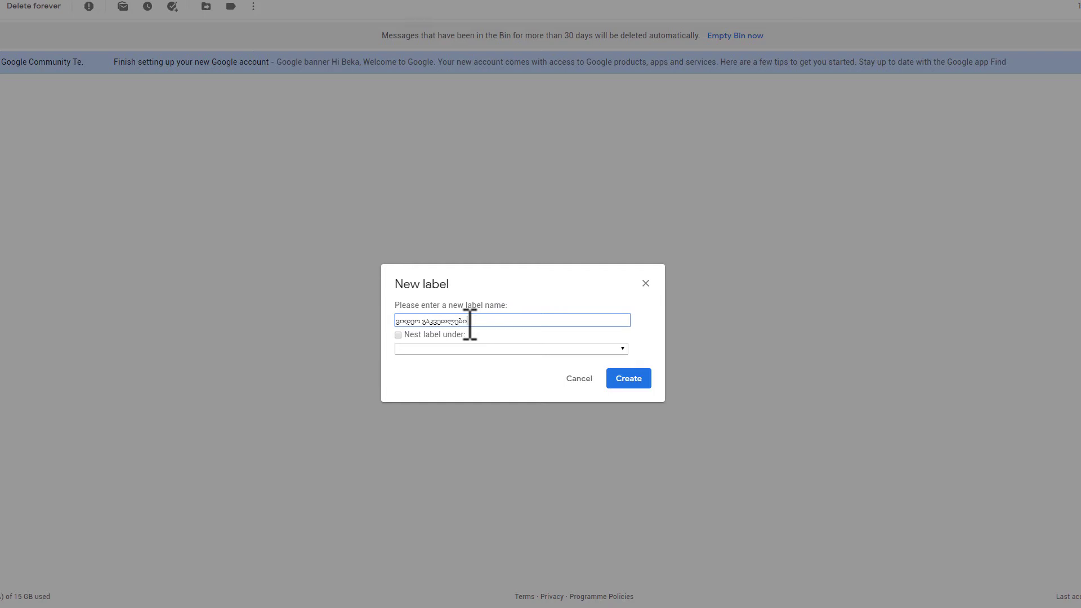
left_click_drag(487, 319, 393, 322)
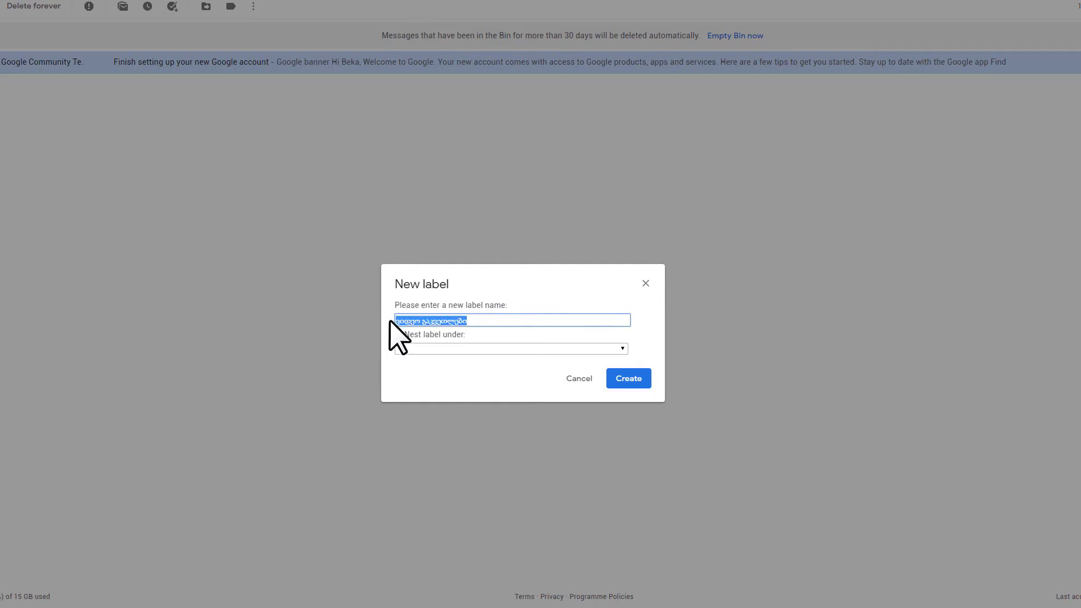
left_click(487, 321)
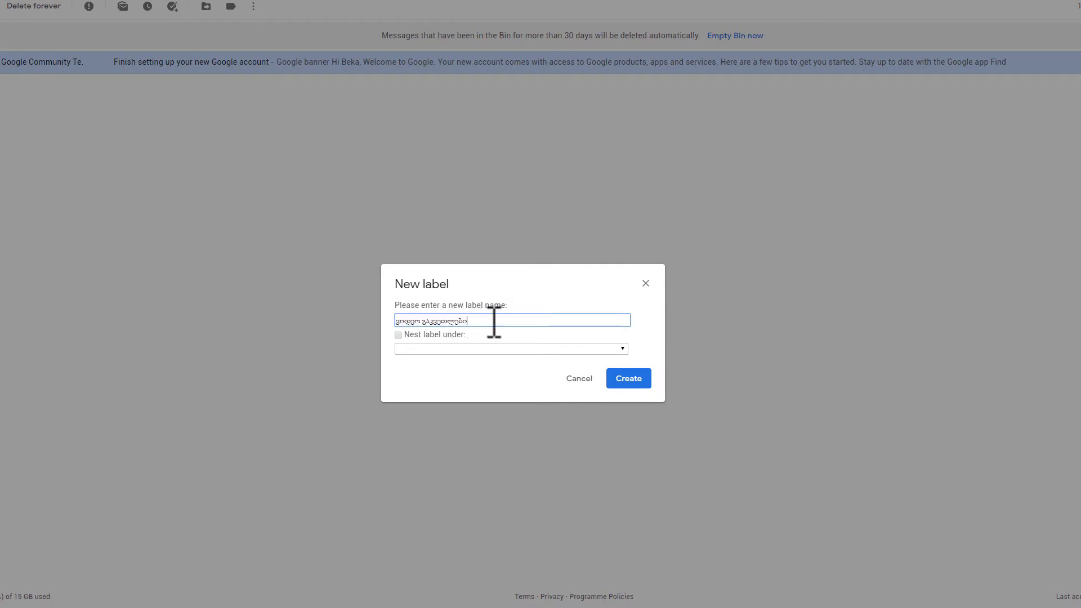
left_click_drag(483, 324, 380, 323)
left_click(628, 379)
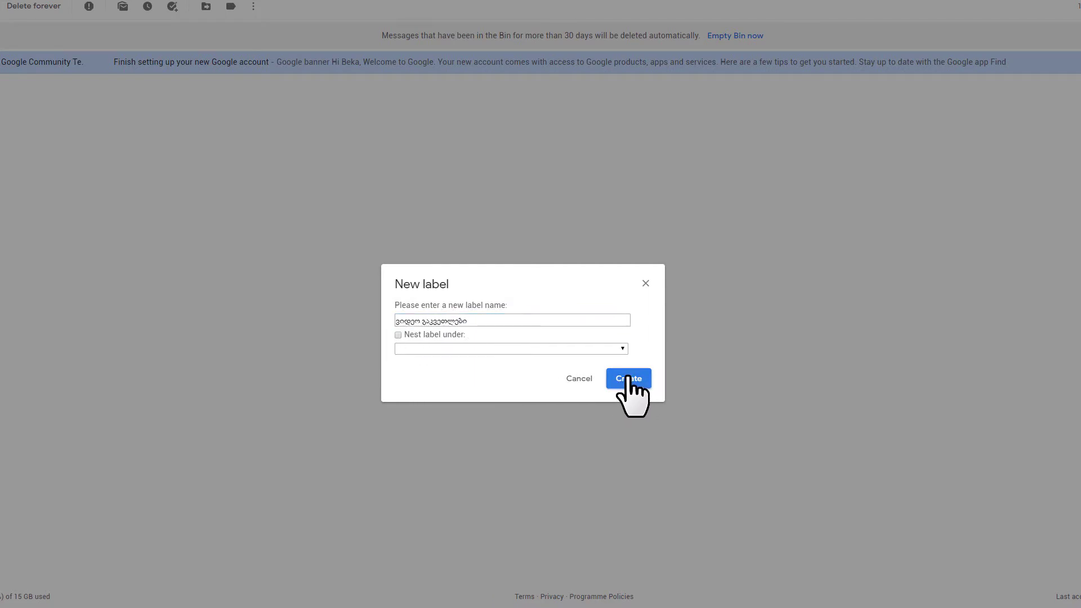
left_click(630, 378)
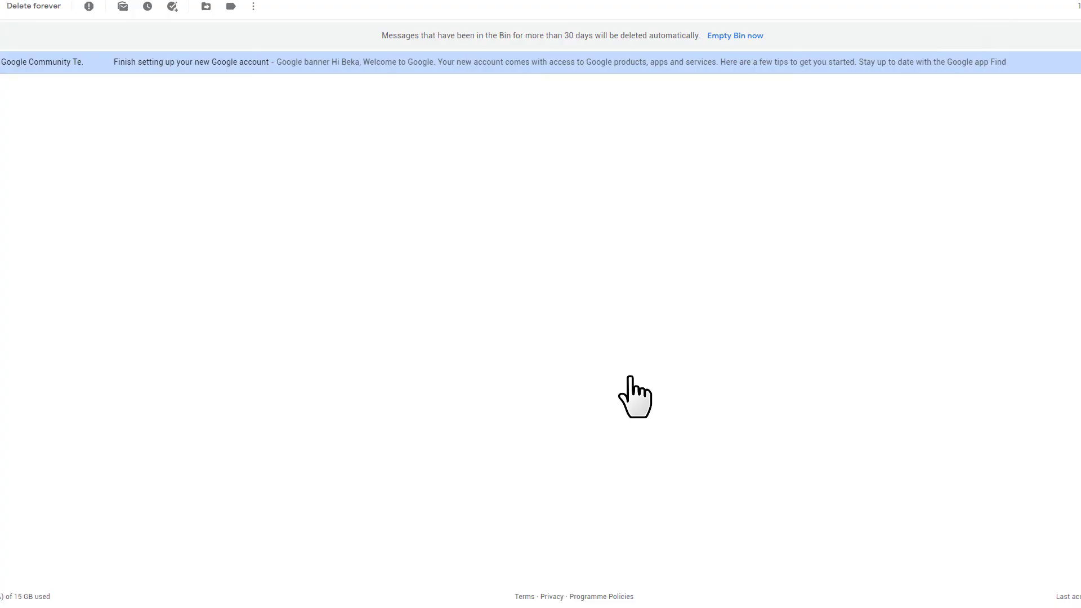
left_click(52, 109)
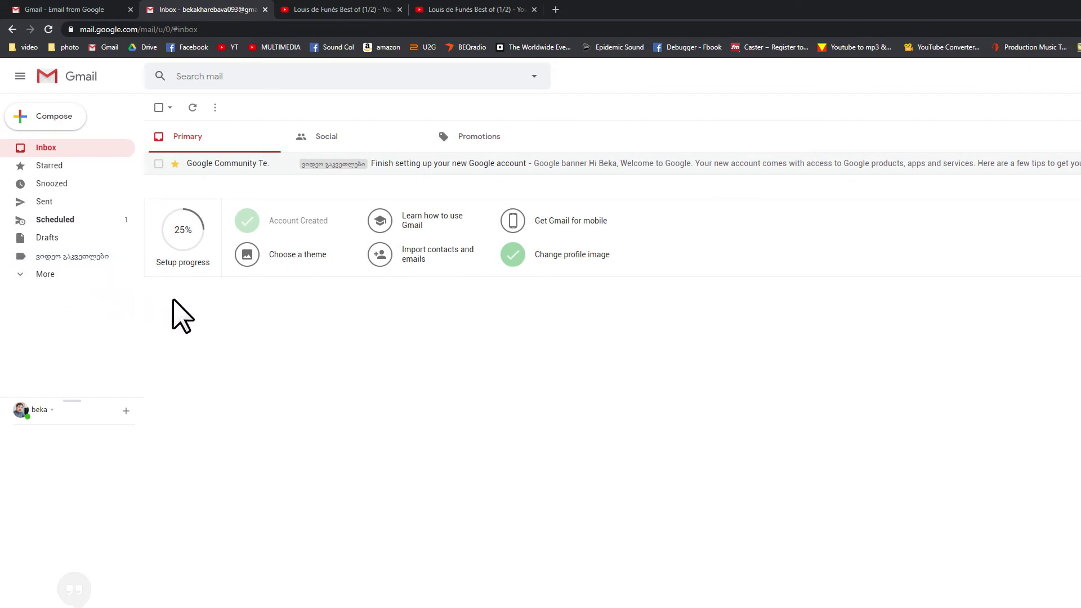
Check the setup email keeps the ვიდეო გაკვეთილები label, then open that label's view
left_click(158, 163)
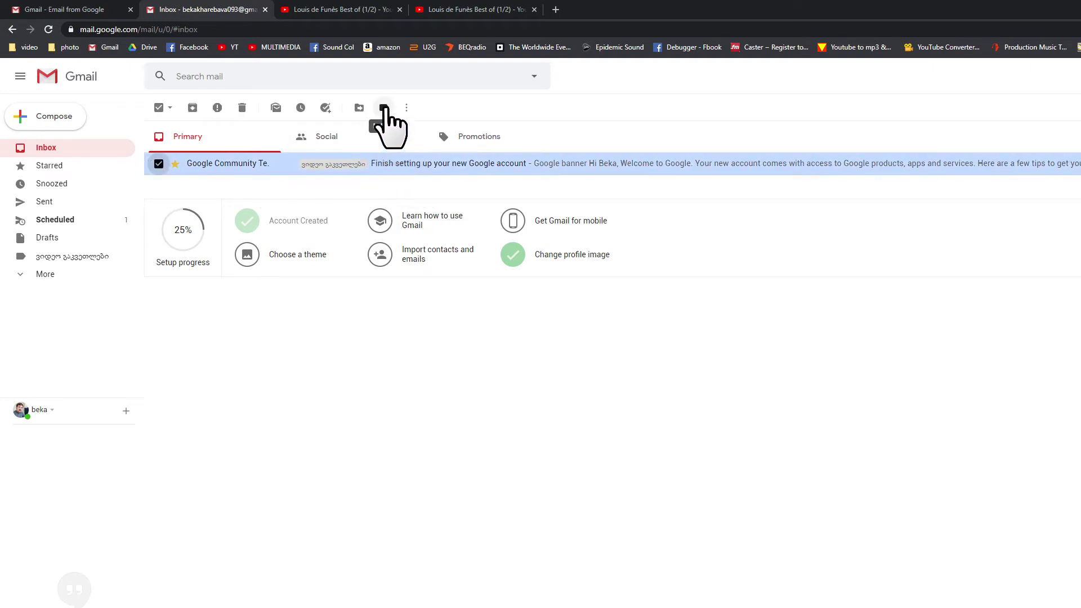
left_click(384, 109)
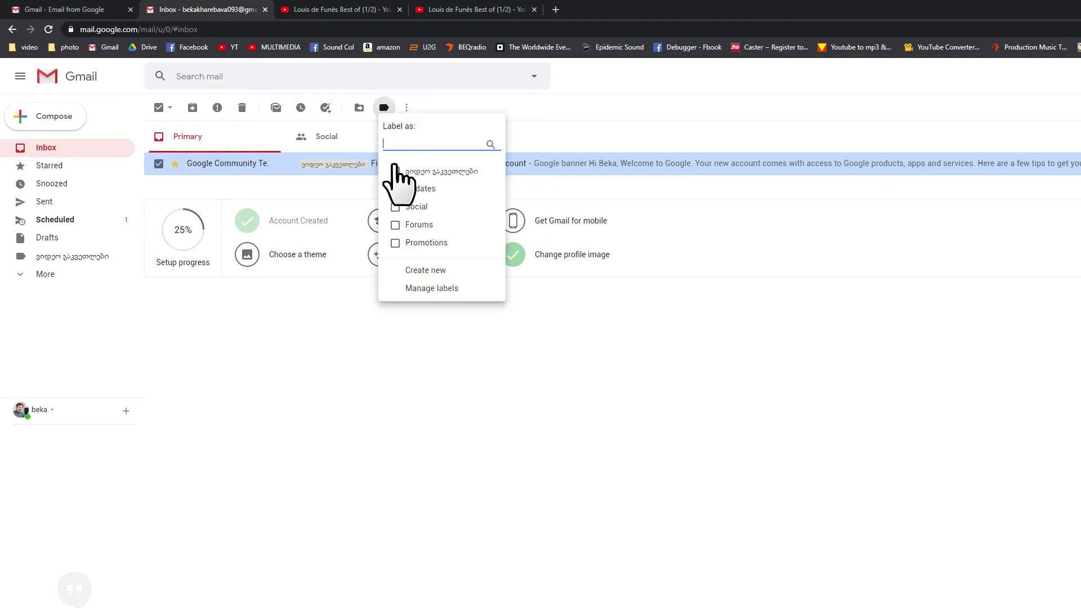
left_click(396, 171)
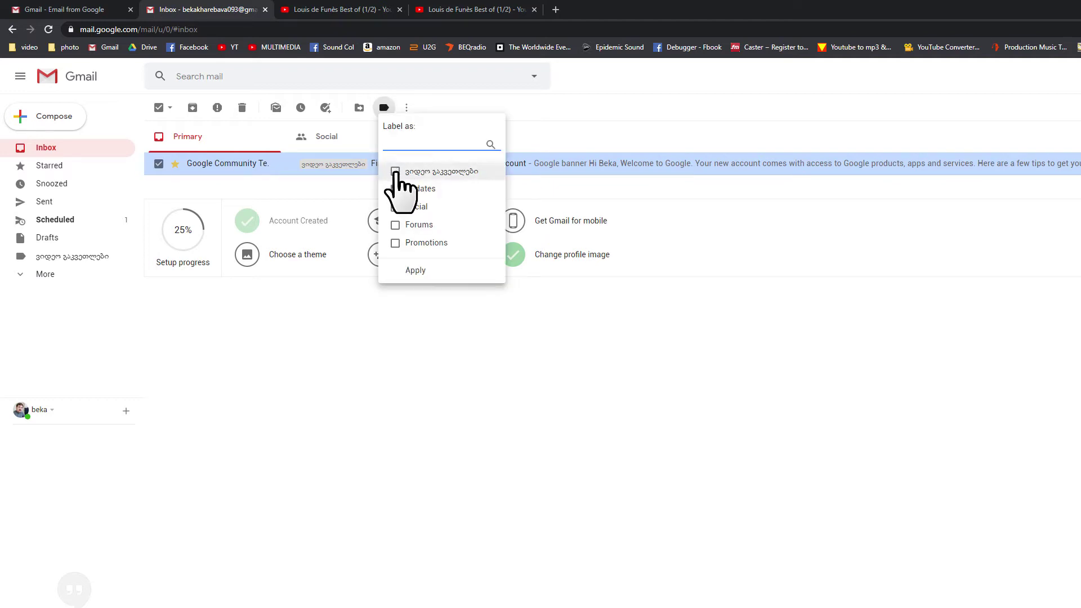
left_click(396, 171)
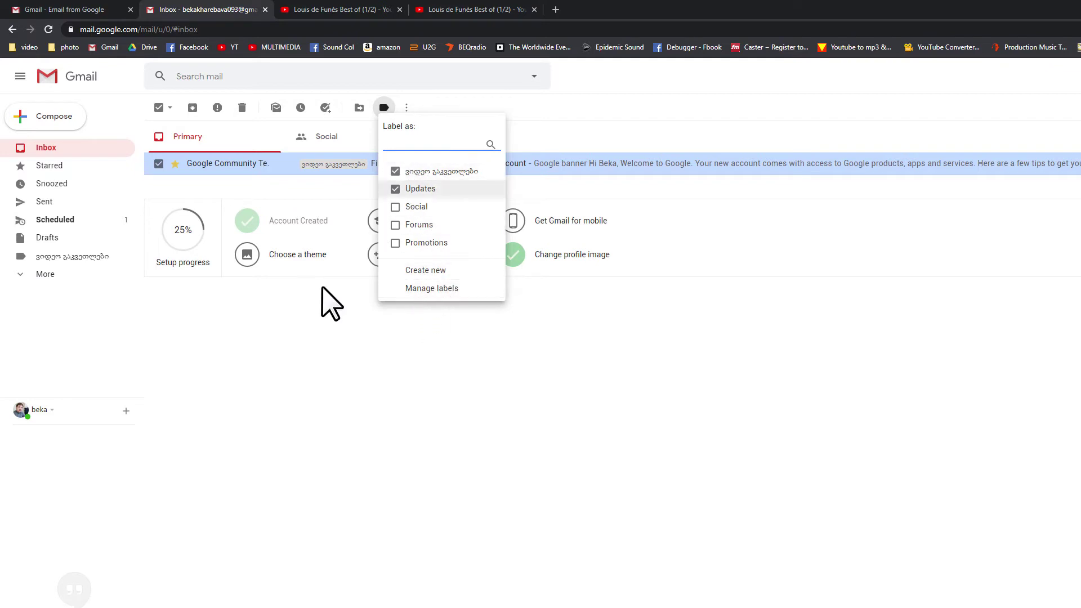
left_click(84, 257)
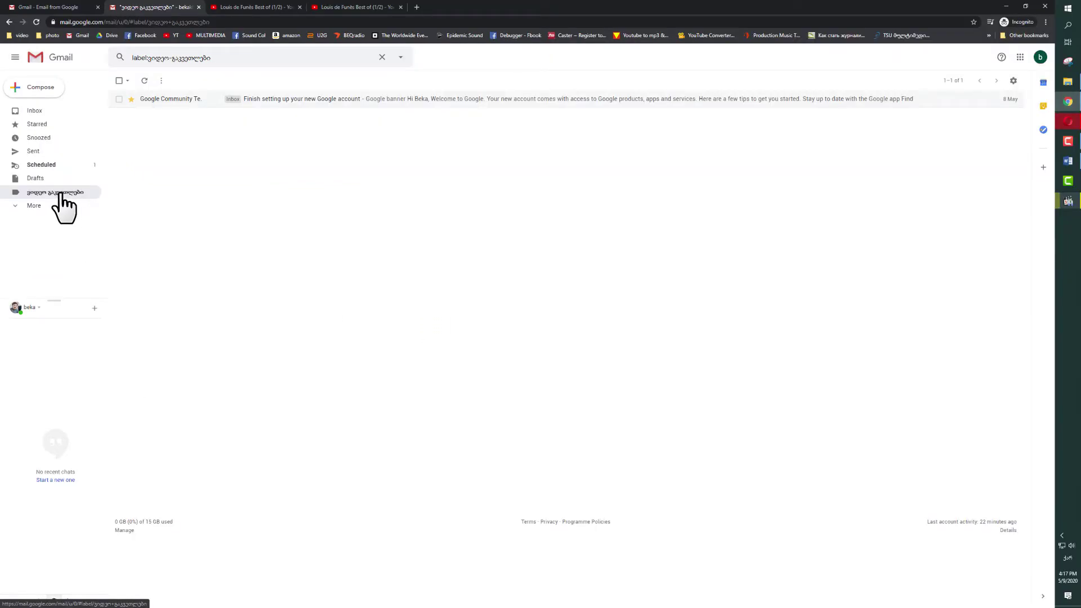
Open the setup email from the label view, read to its end, and go back to the Inbox
left_click(307, 105)
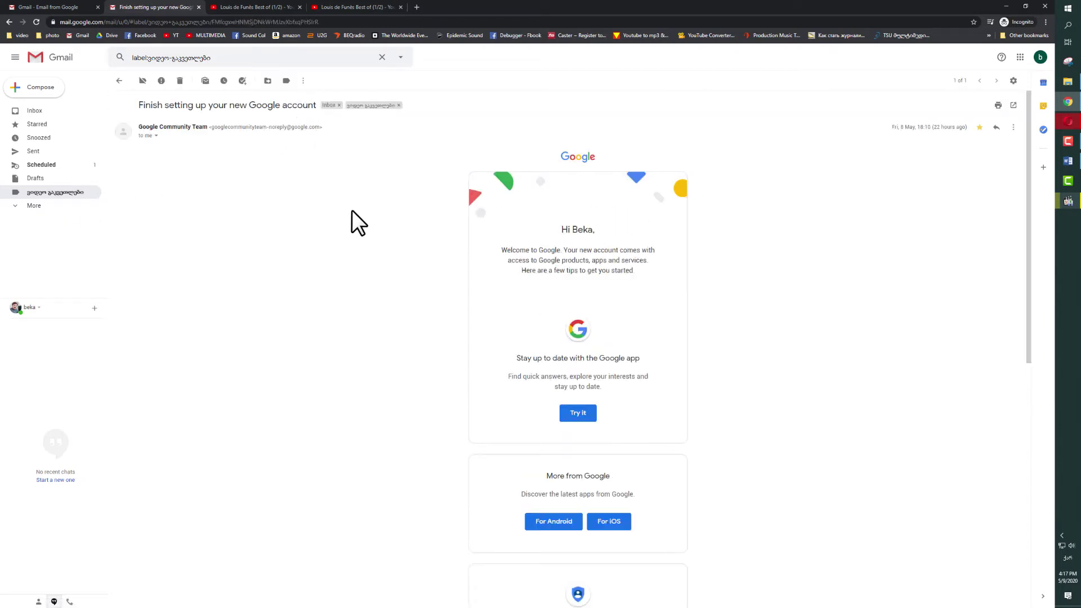
scroll(352, 211, "down", 8)
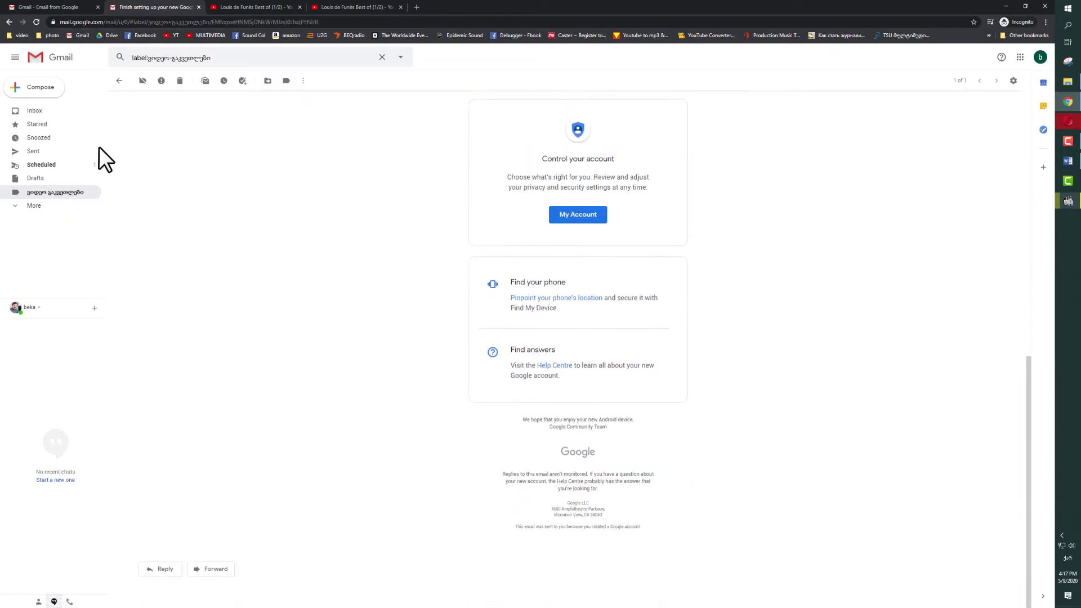
left_click(35, 111)
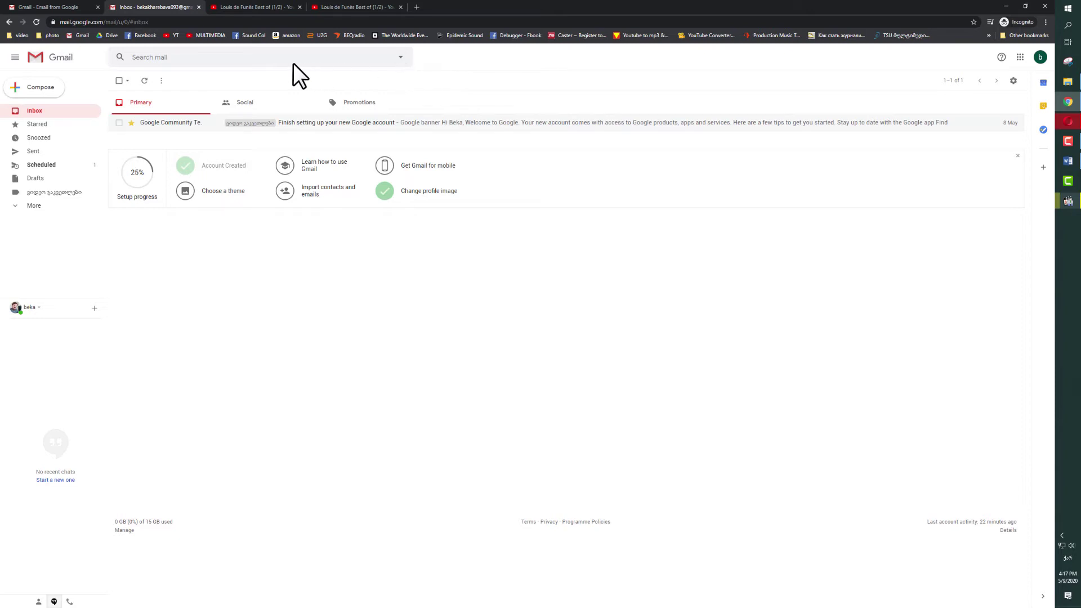
Search the mail for 'google', fixing a mistyped Georgian letter first
left_click(189, 57)
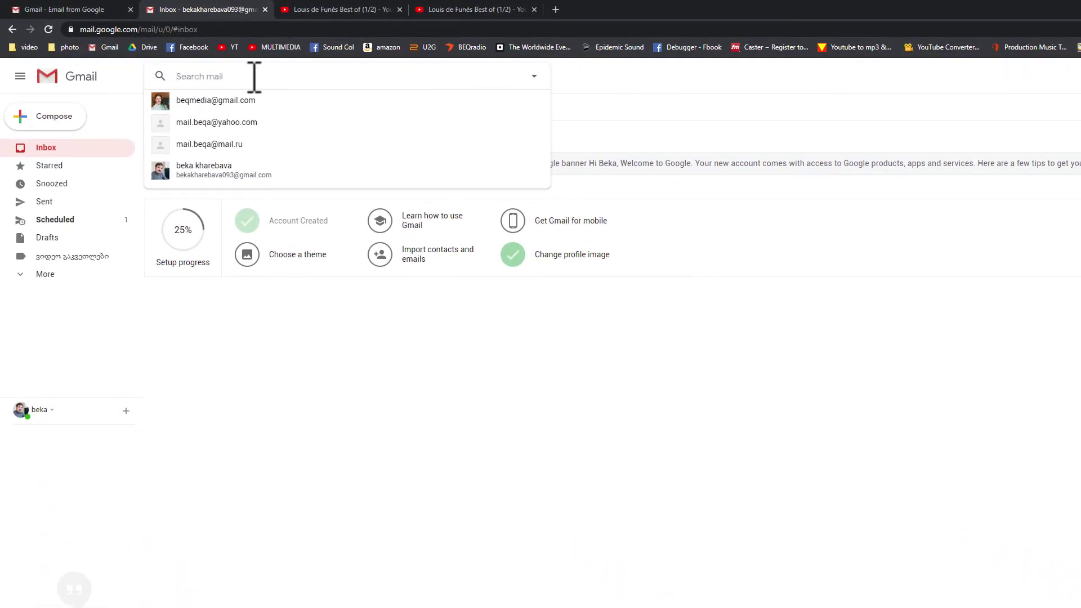
type("გ")
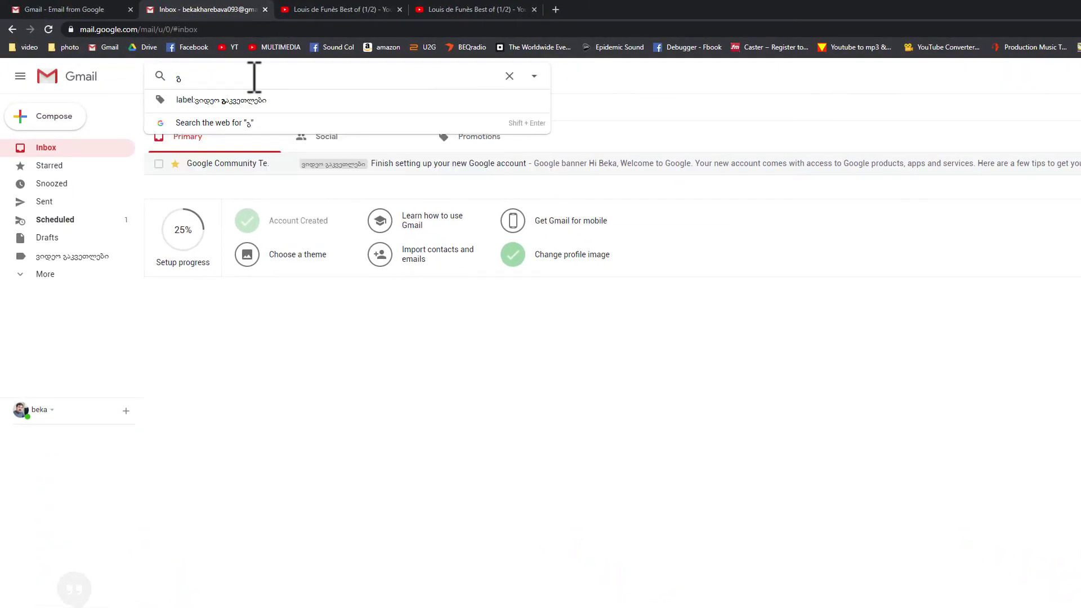
key("BackSpace")
type("google")
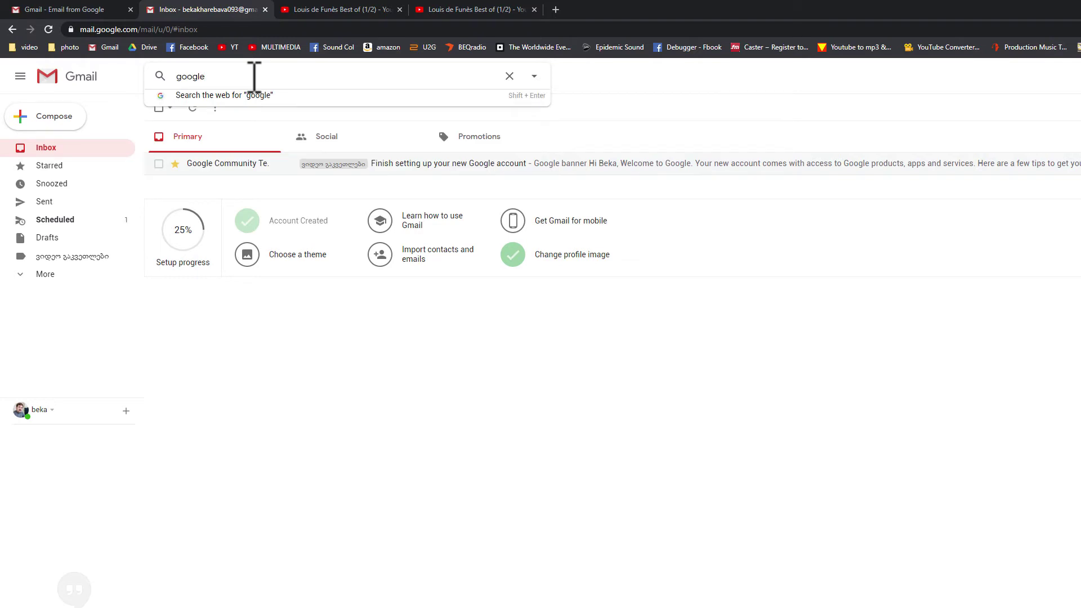
key("Return")
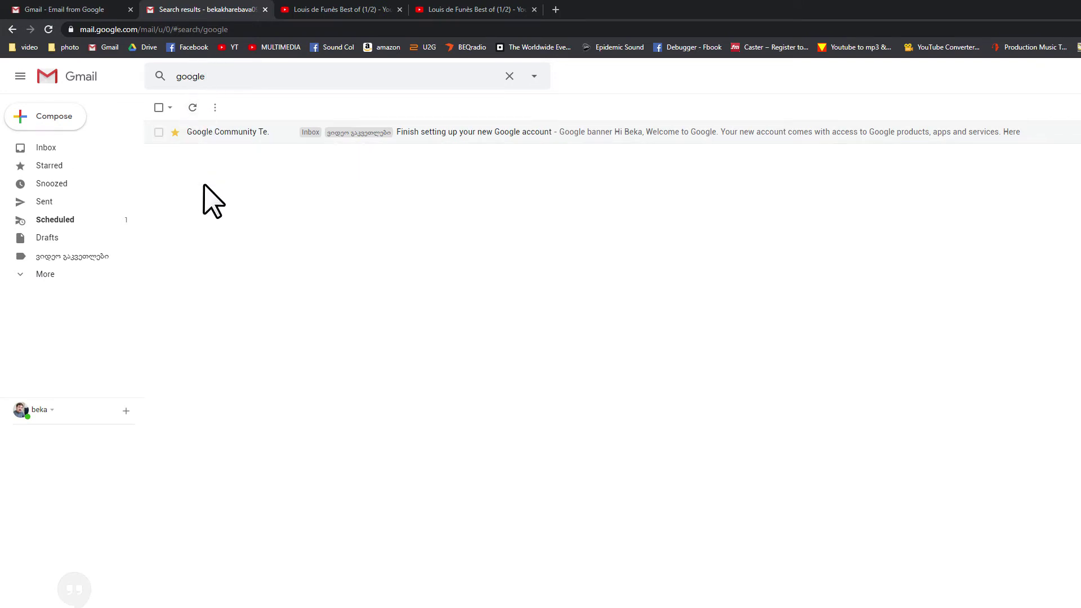
mouse_move(251, 132)
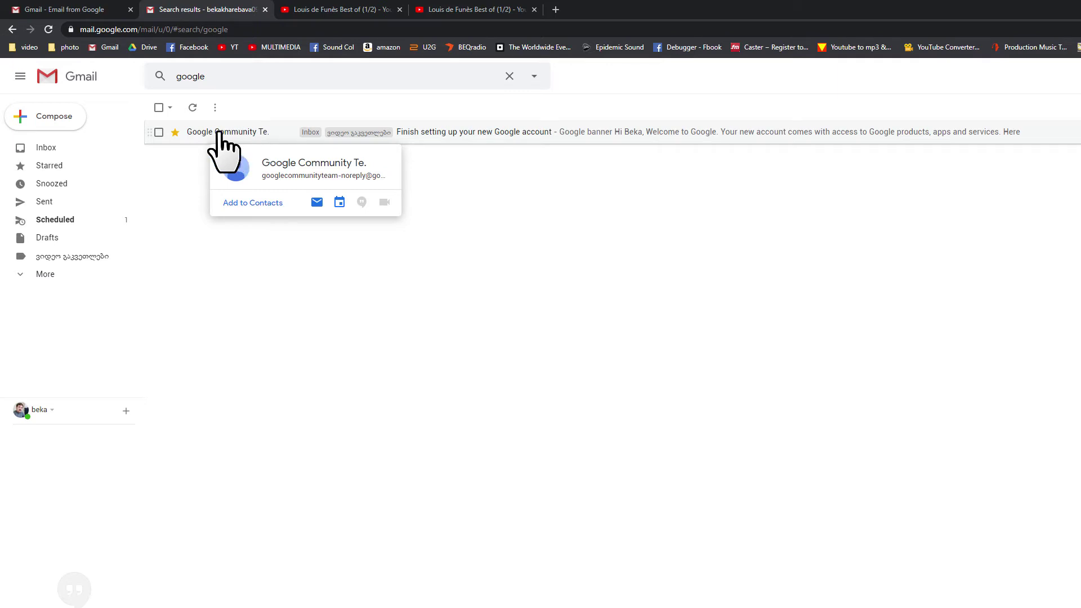
Open the Finish setting up your new Google account email and read through it
left_click(462, 133)
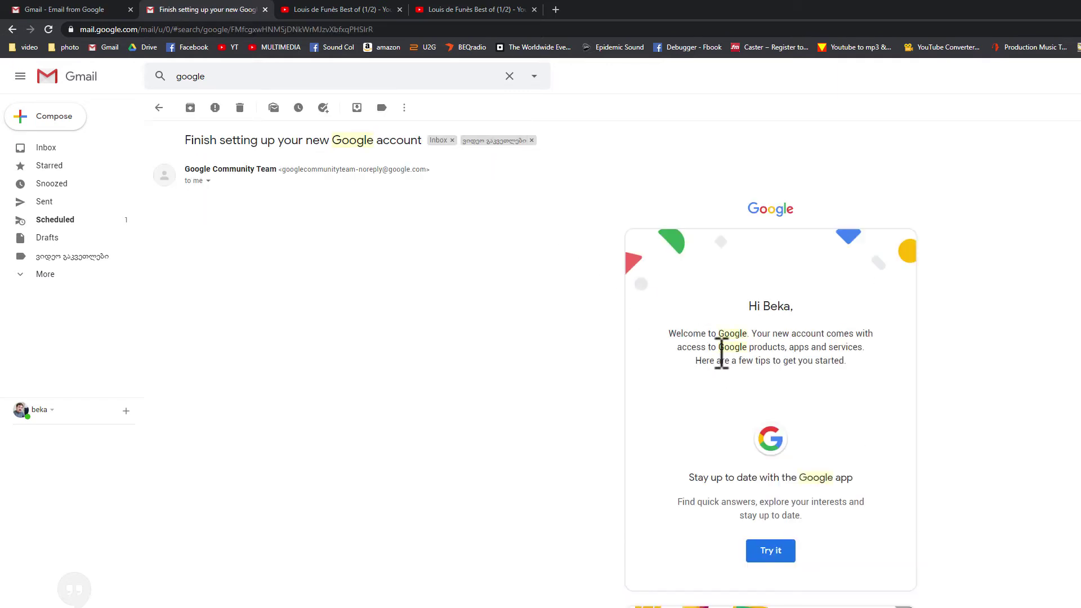
scroll(719, 357, "down", 1)
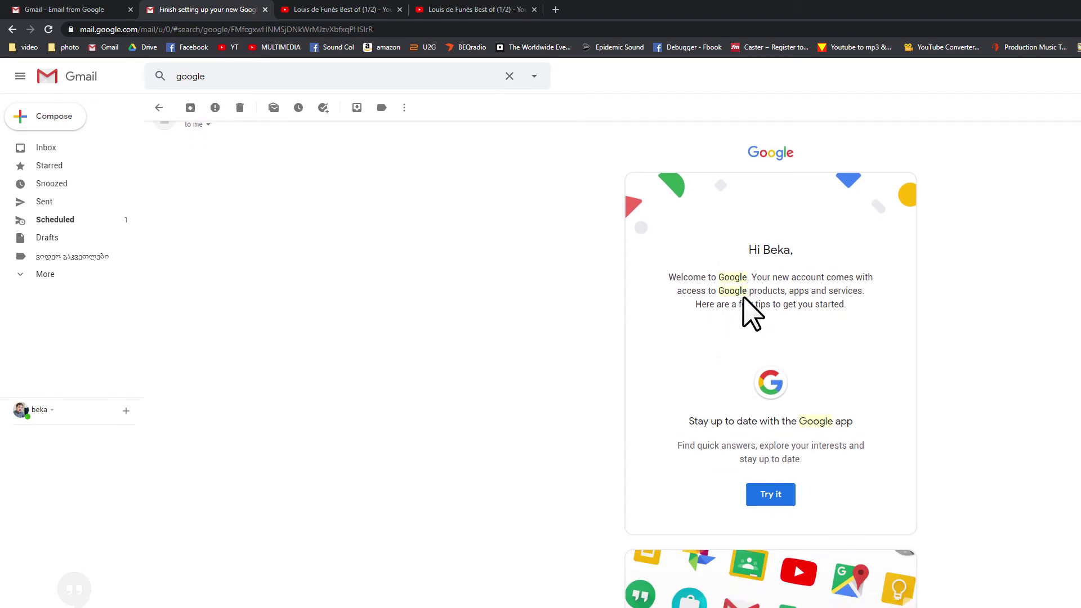
scroll(816, 417, "down", 10)
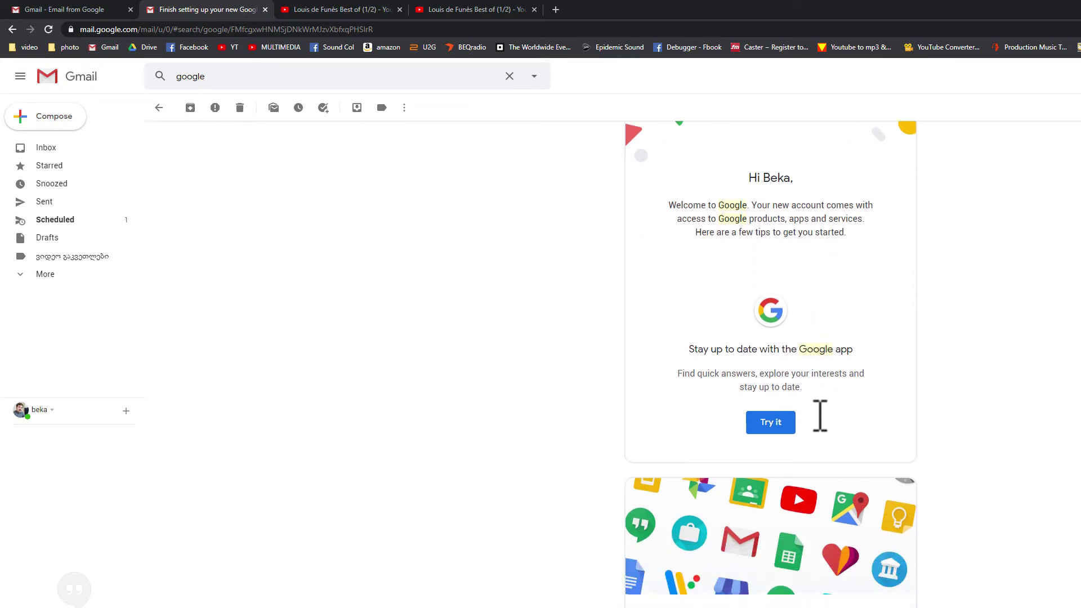
scroll(850, 341, "down", 3)
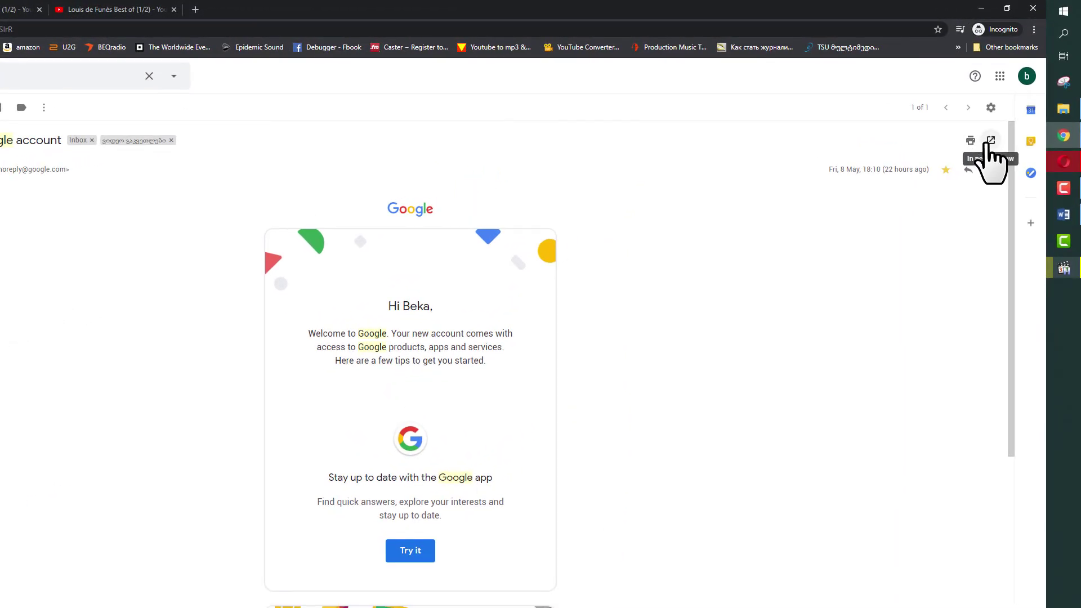
View the email in its own popup window, scroll it, then close the popup
left_click(992, 141)
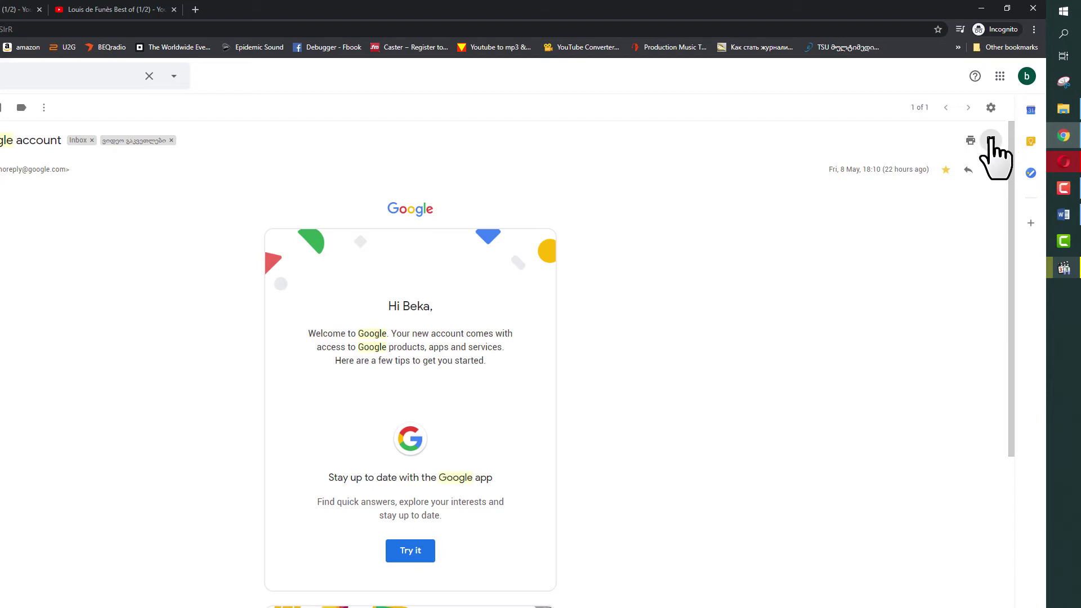
scroll(383, 350, "down", 8)
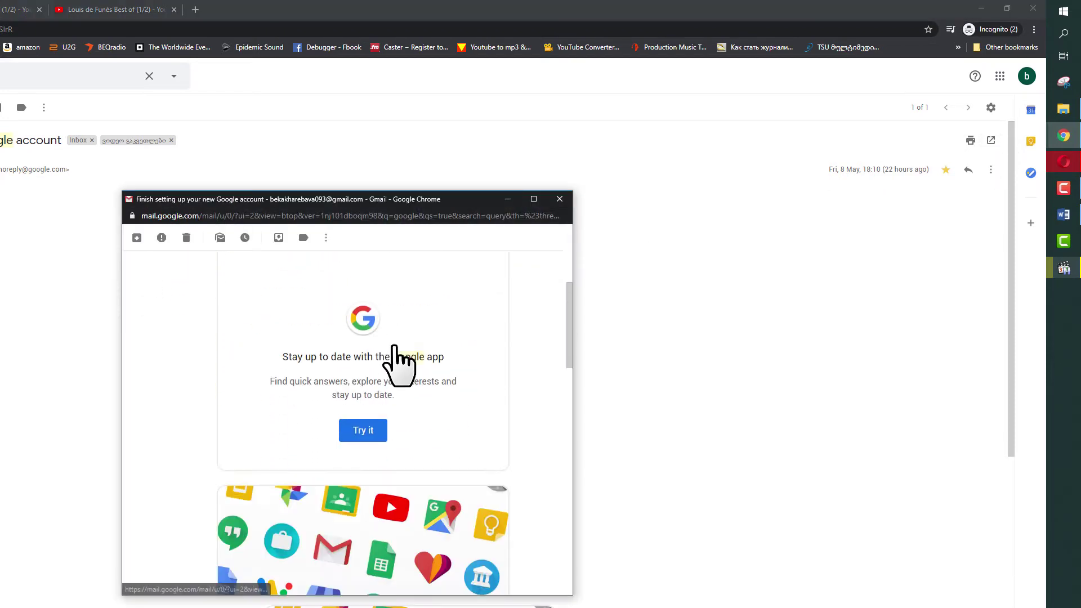
scroll(404, 366, "down", 10)
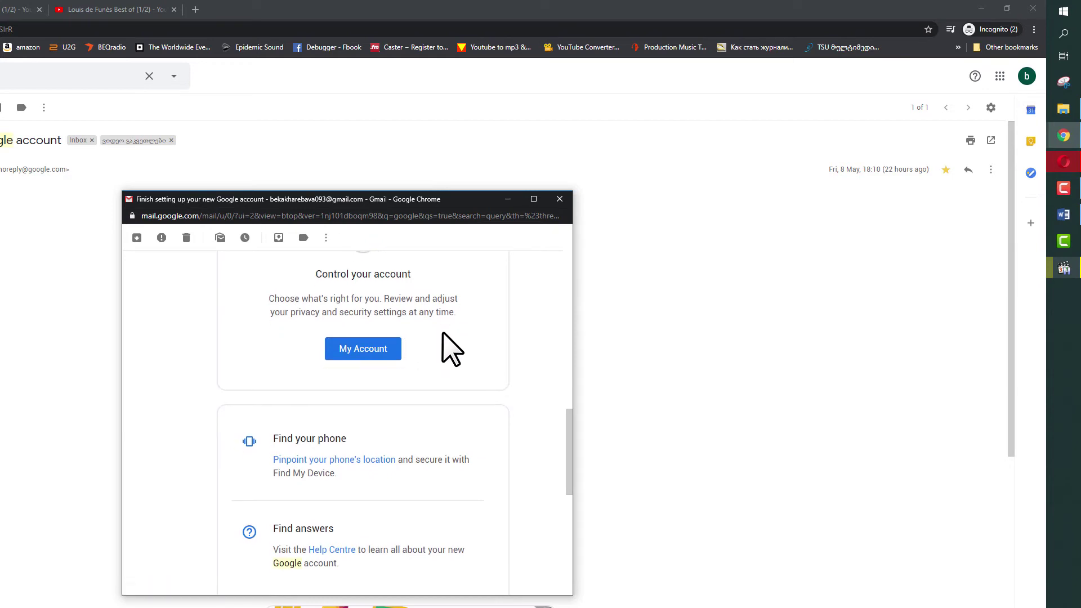
left_click(560, 200)
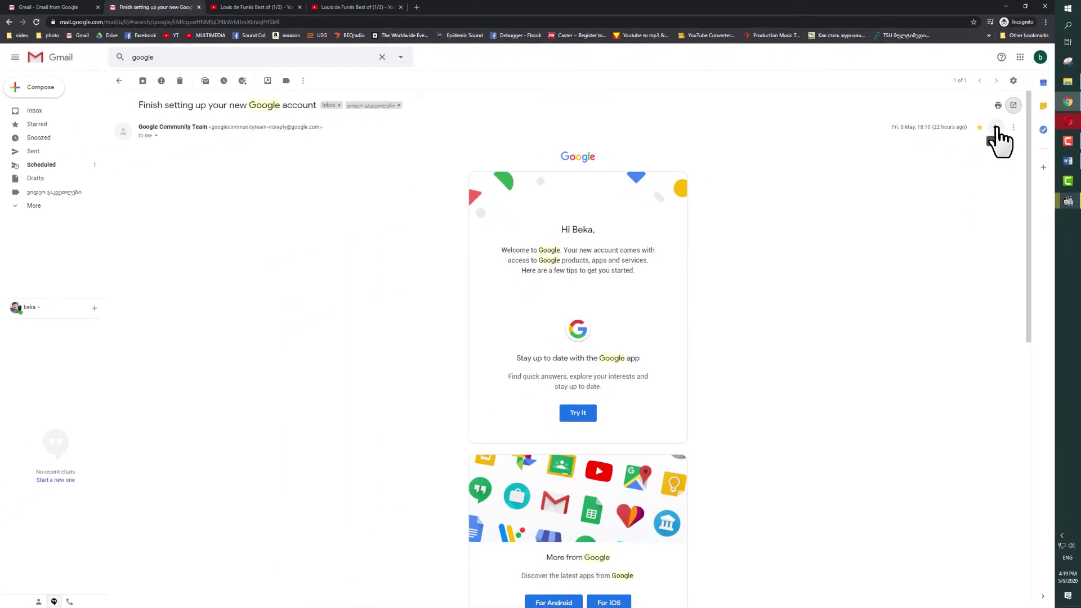
Reply to the welcome email with 'thakns for information' and send it
left_click(996, 128)
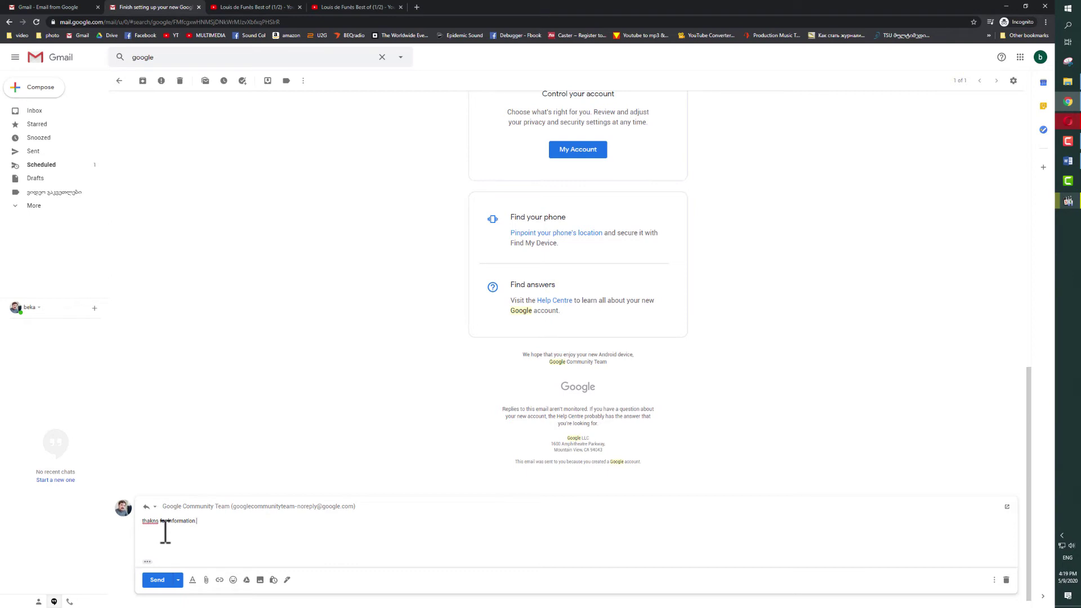
left_click(157, 580)
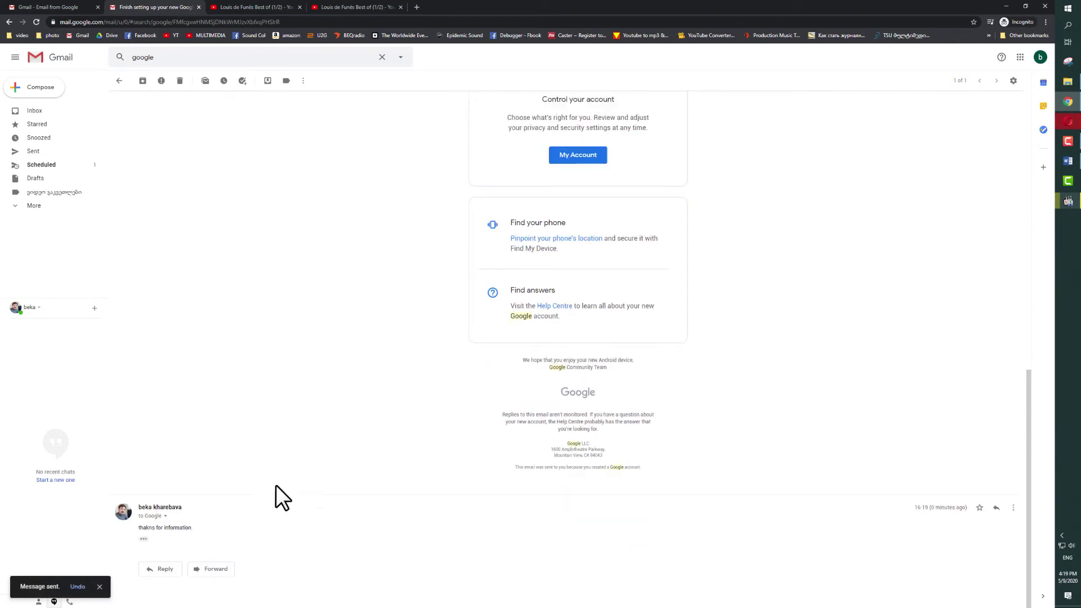
left_click(216, 569)
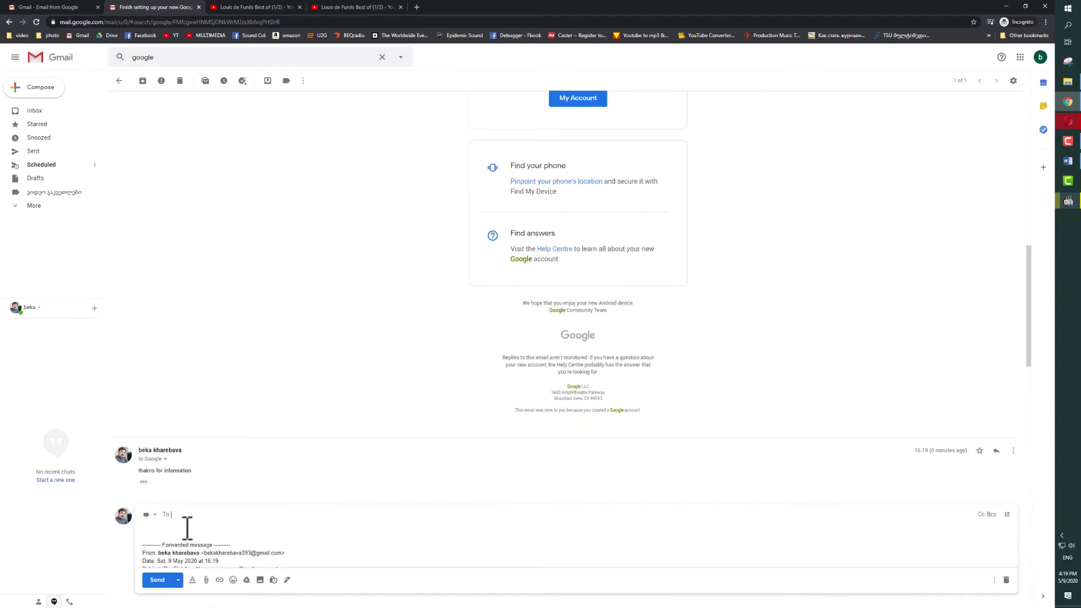
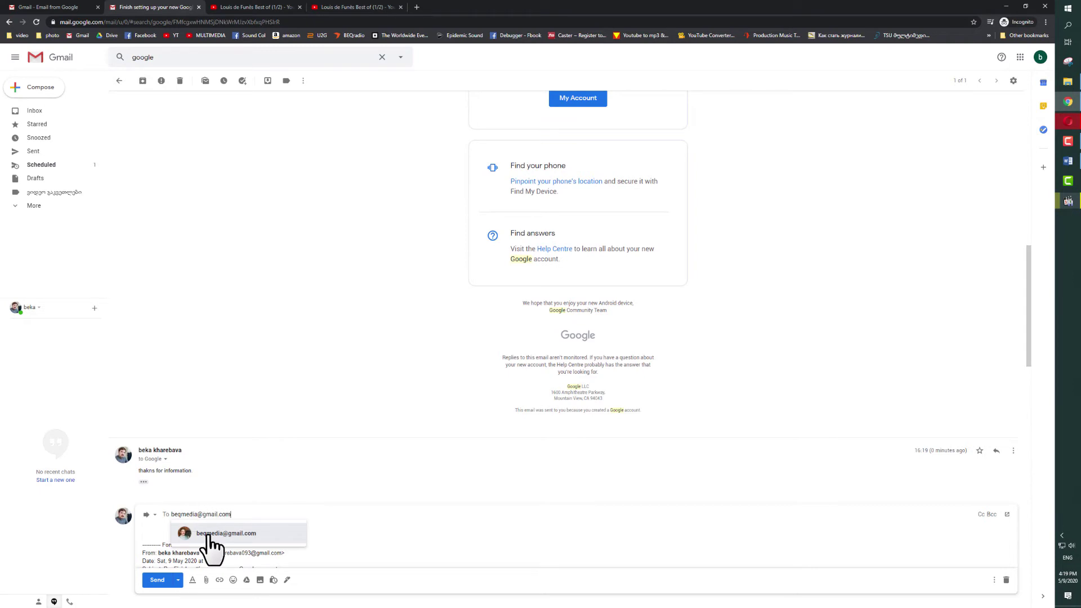
Forward the thread to the suggested contact with a short Georgian note and send it
left_click(210, 533)
scroll(217, 536, "down", 3)
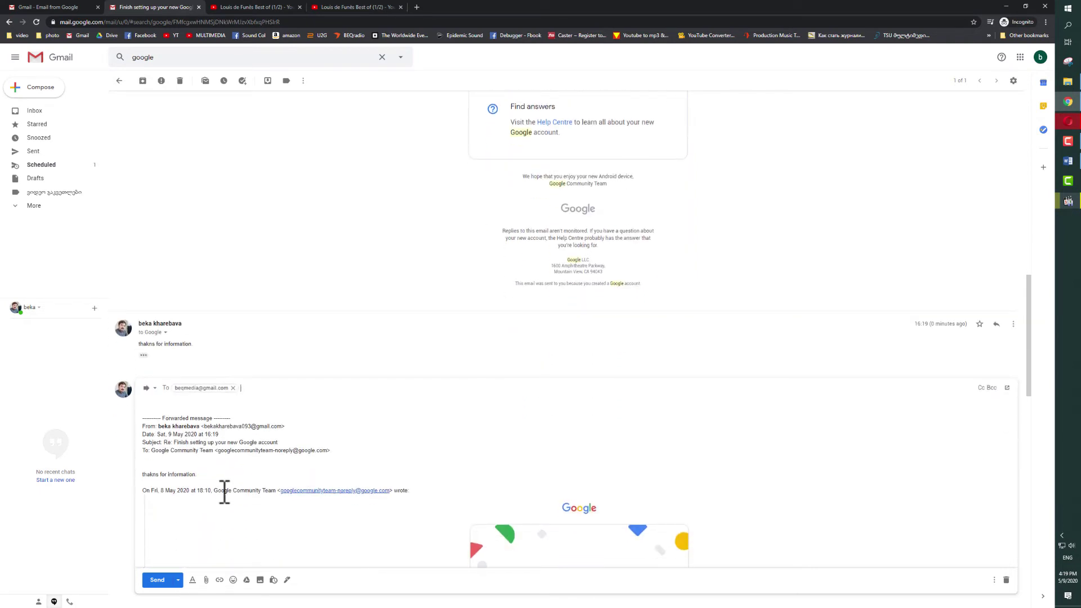
scroll(235, 449, "down", 2)
scroll(307, 358, "down", 3)
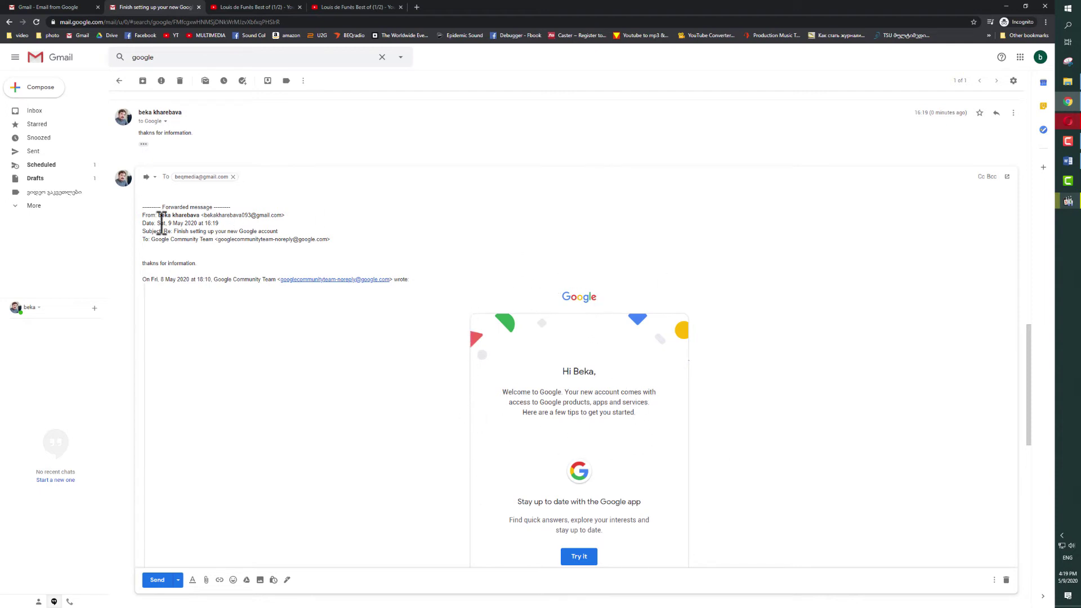
left_click(151, 199)
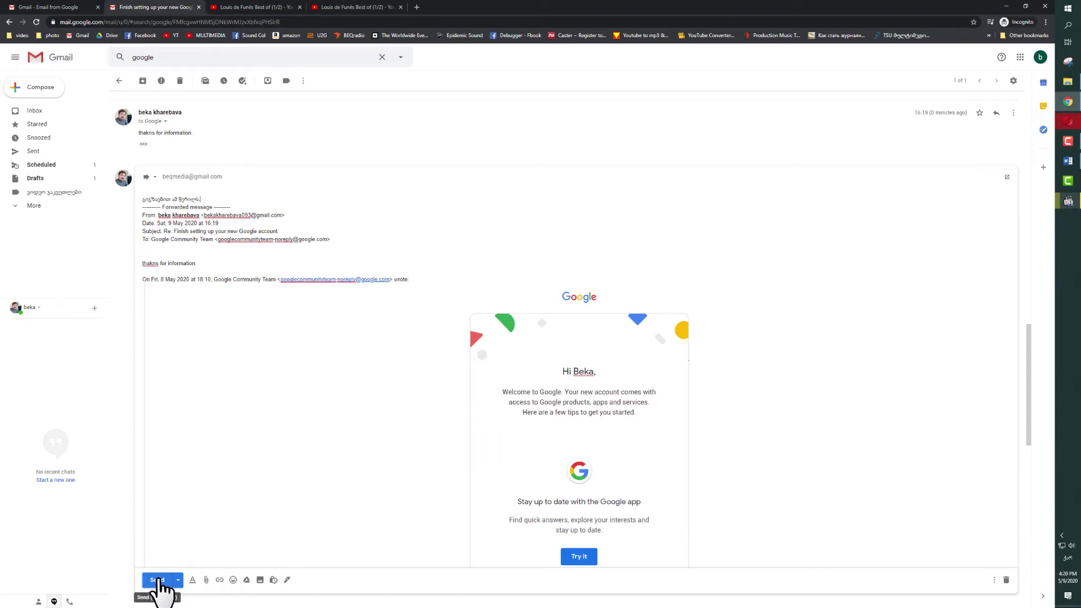
left_click(157, 581)
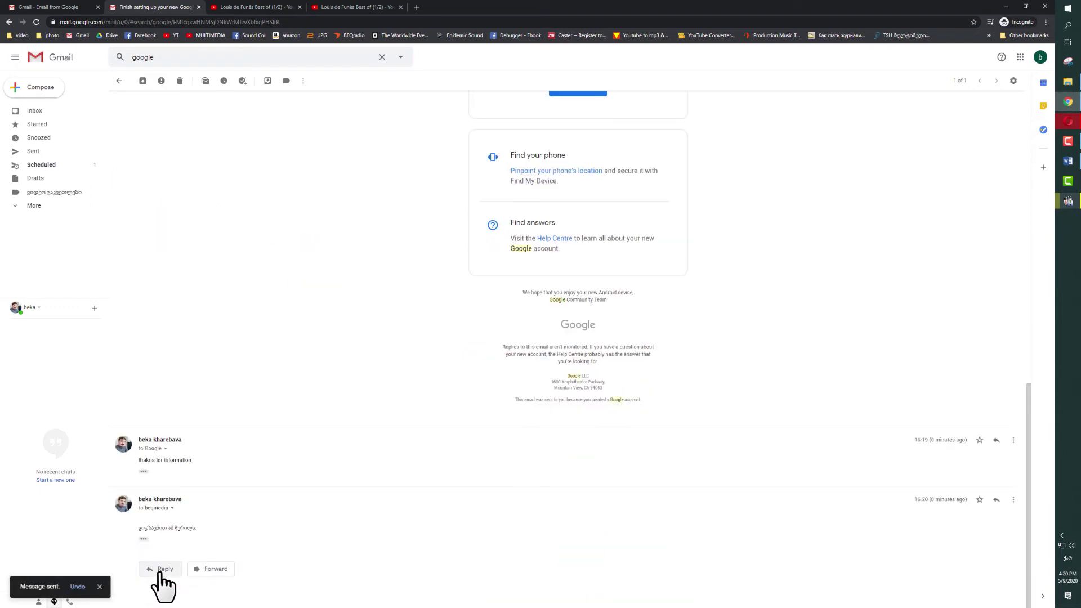
Show the Sent folder, then browse the Google apps grid and close it
left_click(51, 151)
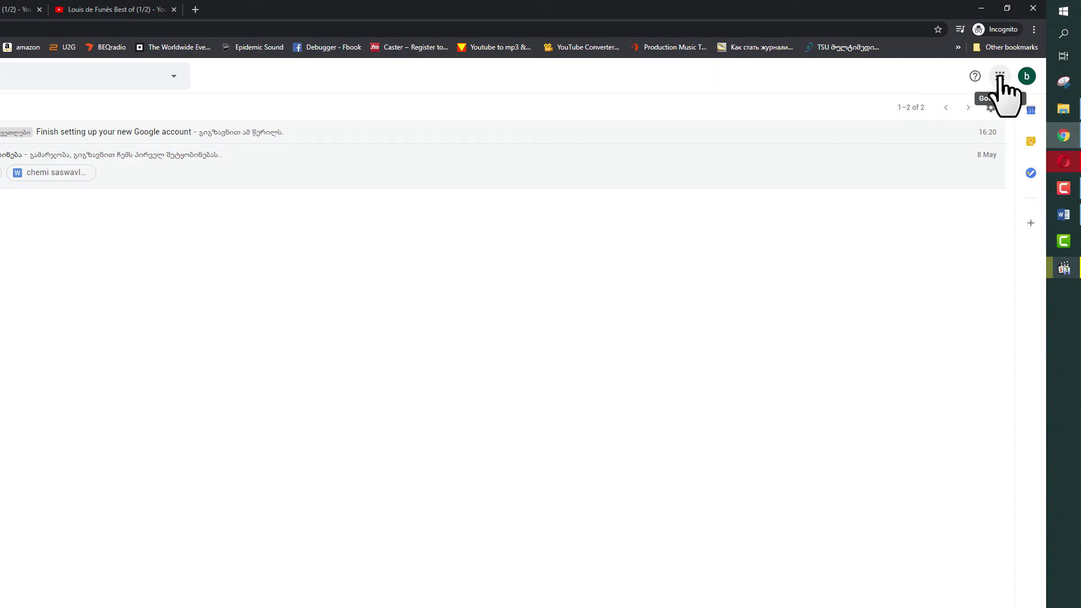
left_click(1001, 79)
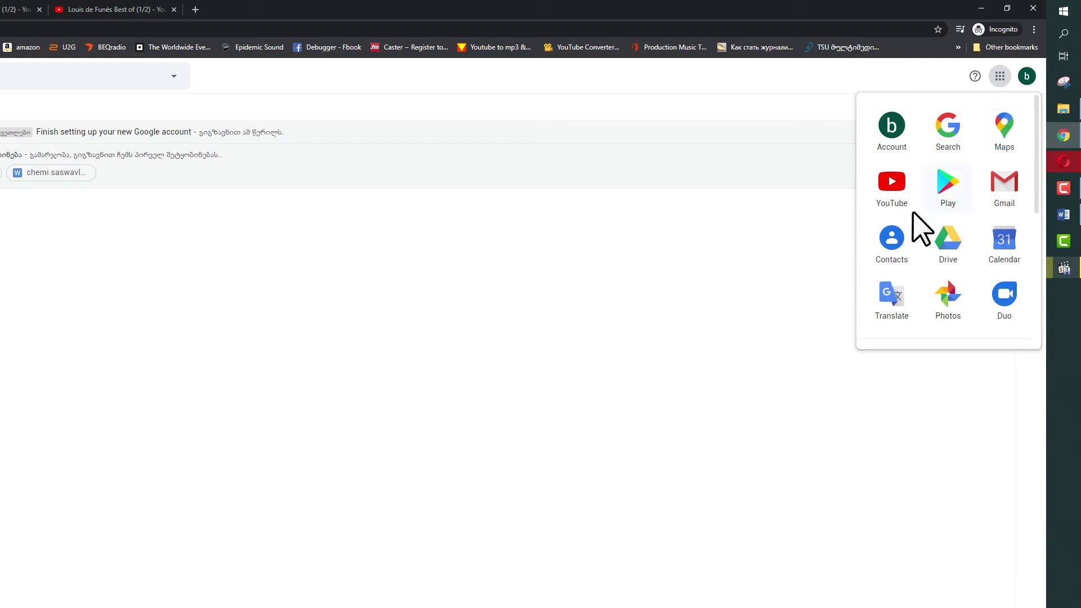
scroll(918, 248, "down", 5)
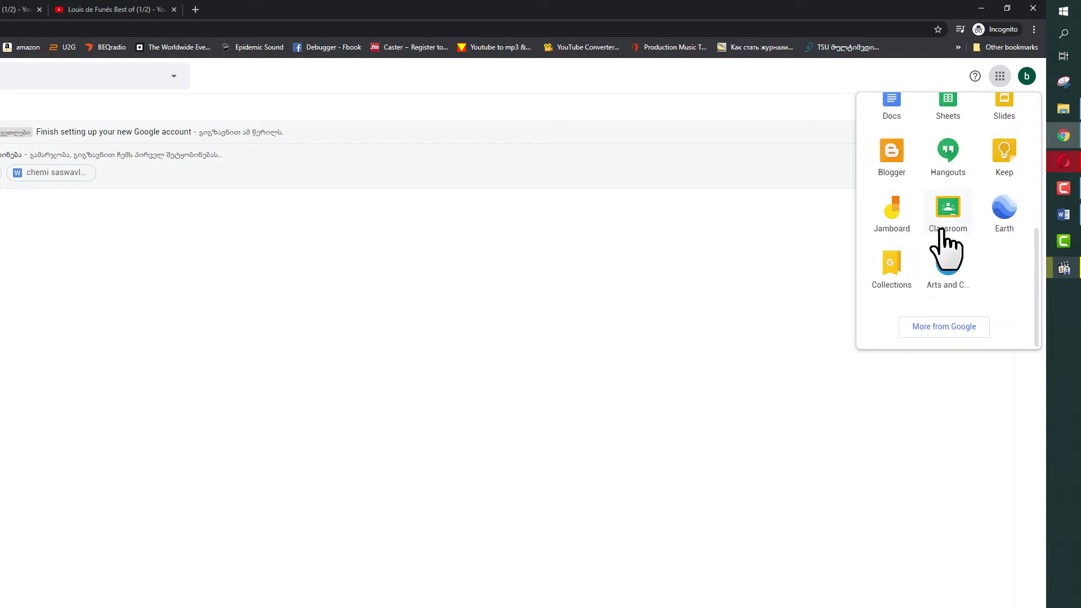
scroll(916, 232, "up", 5)
scroll(916, 231, "up", 1)
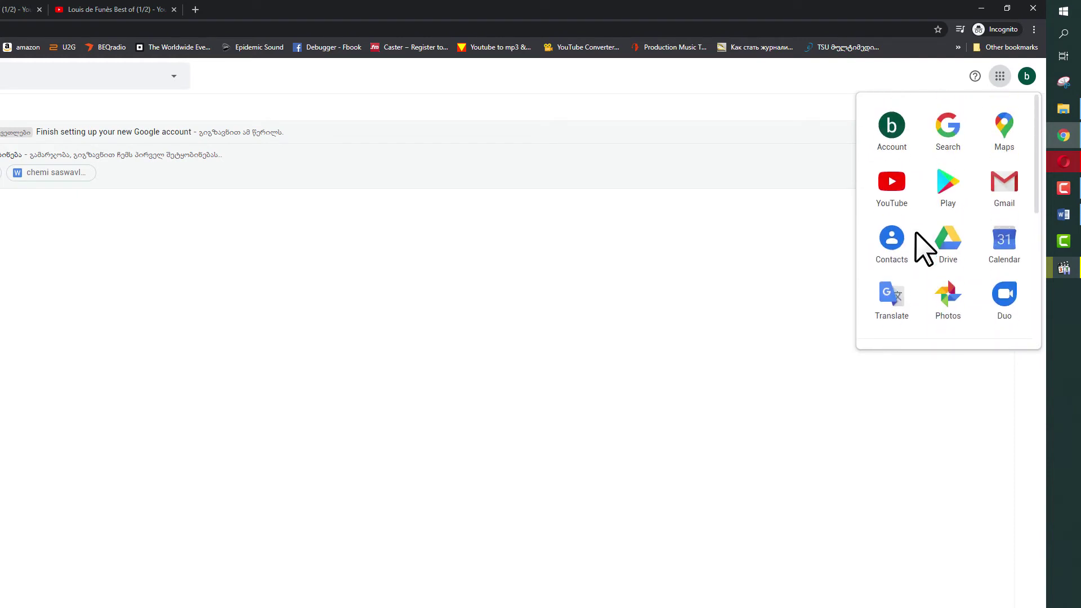
left_click(761, 307)
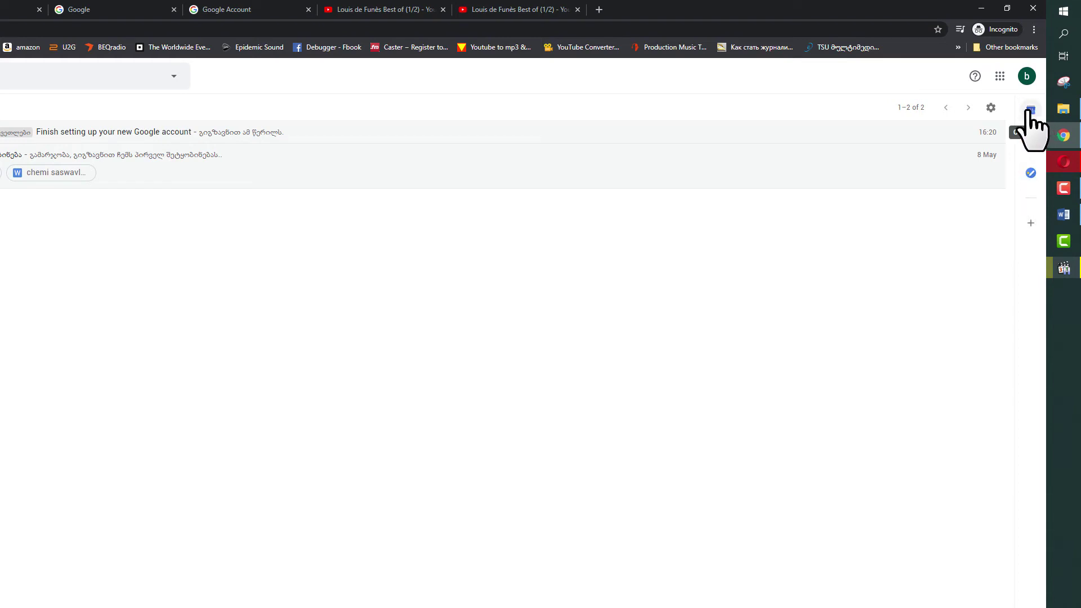
Open the Calendar side panel and dismiss its Welcome to Calendar screen with Got it
left_click(1029, 174)
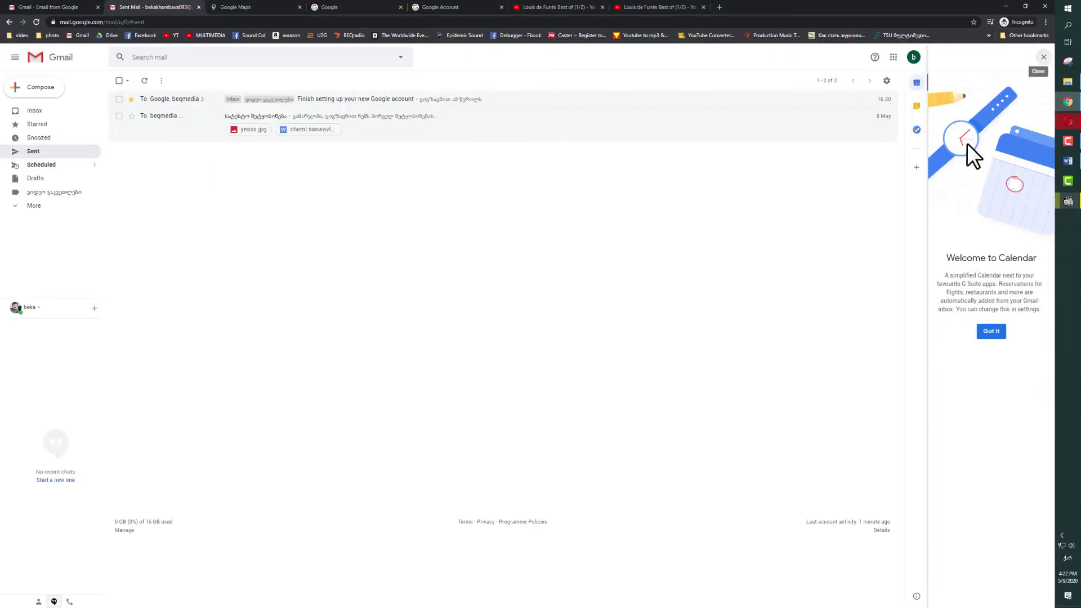
left_click_drag(950, 258, 1040, 256)
left_click(1006, 304)
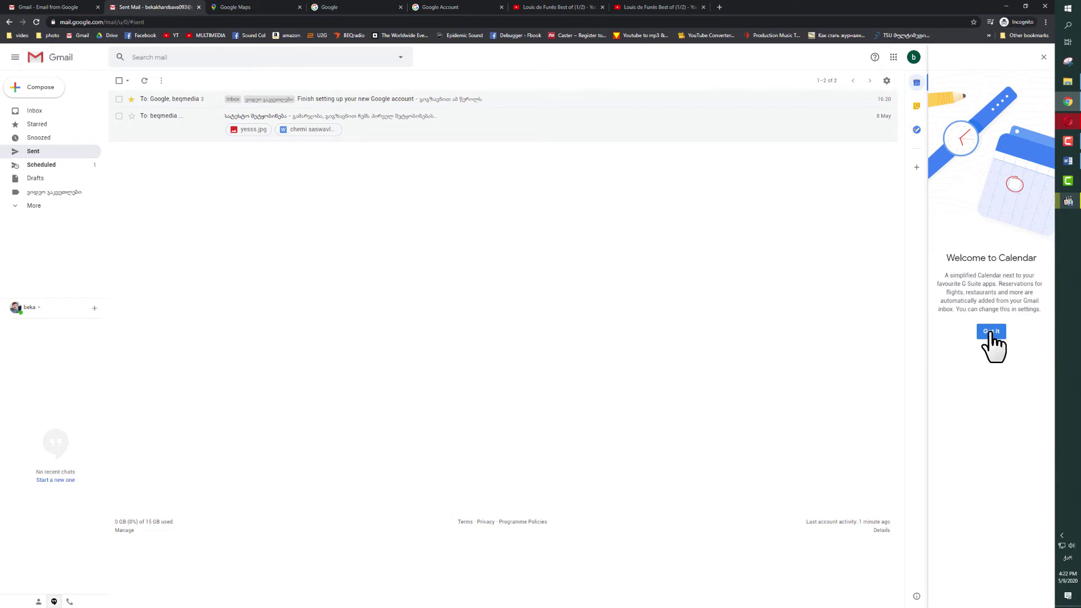
left_click(992, 332)
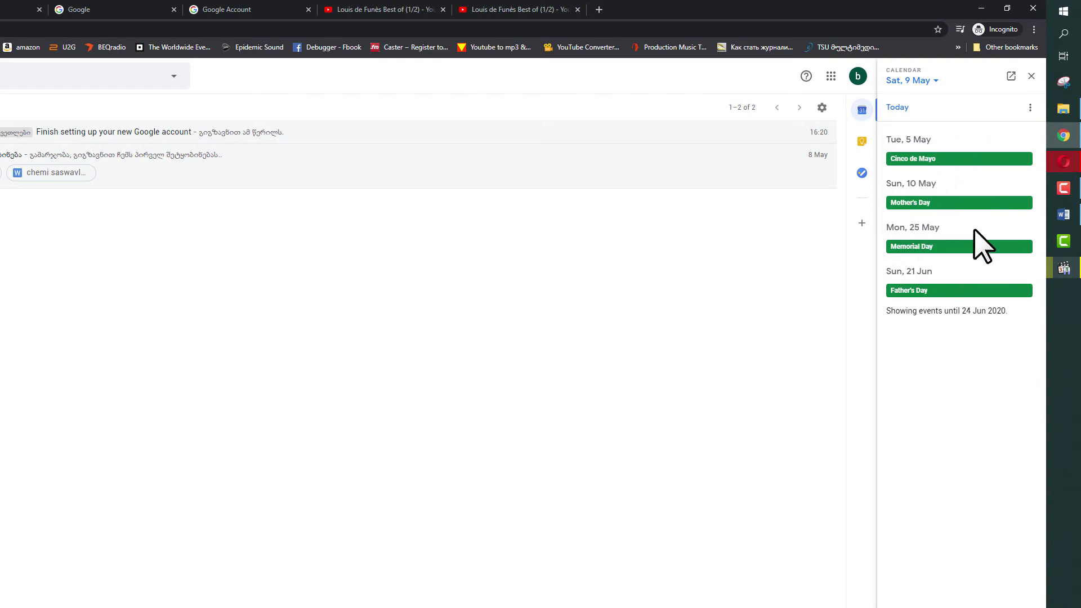
Scroll through the 2019 holidays agenda and bring up the Calendar panel's view options
scroll(982, 245, "up", 3)
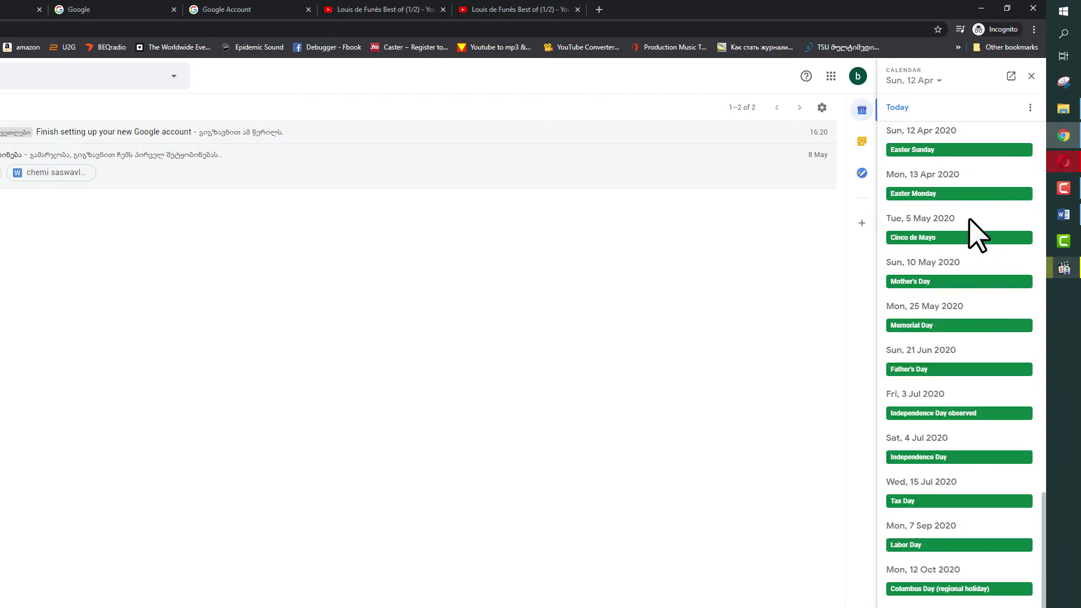
scroll(977, 233, "up", 15)
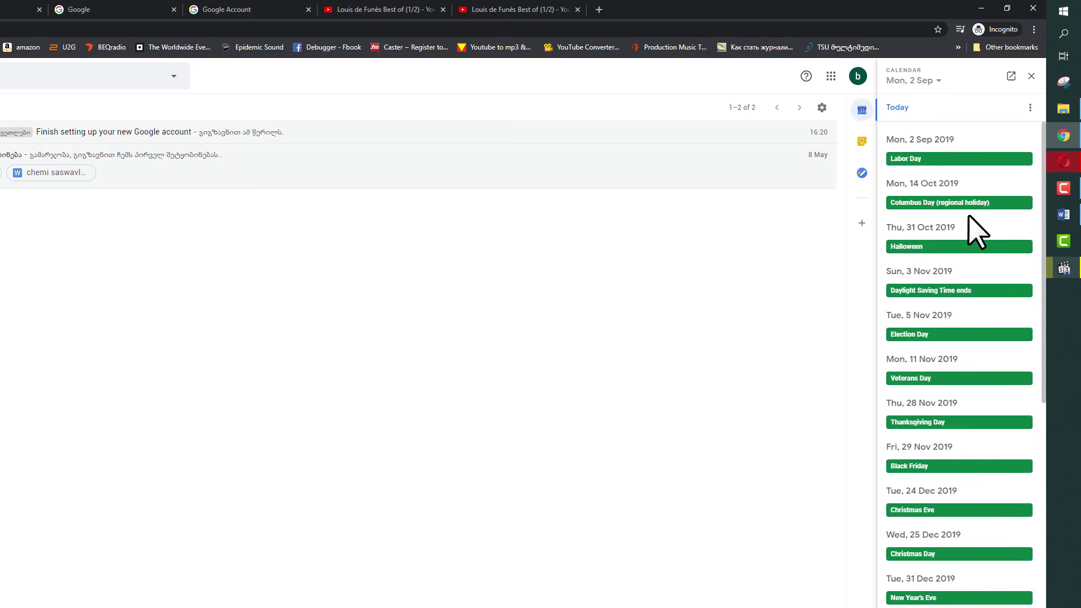
scroll(977, 232, "up", 15)
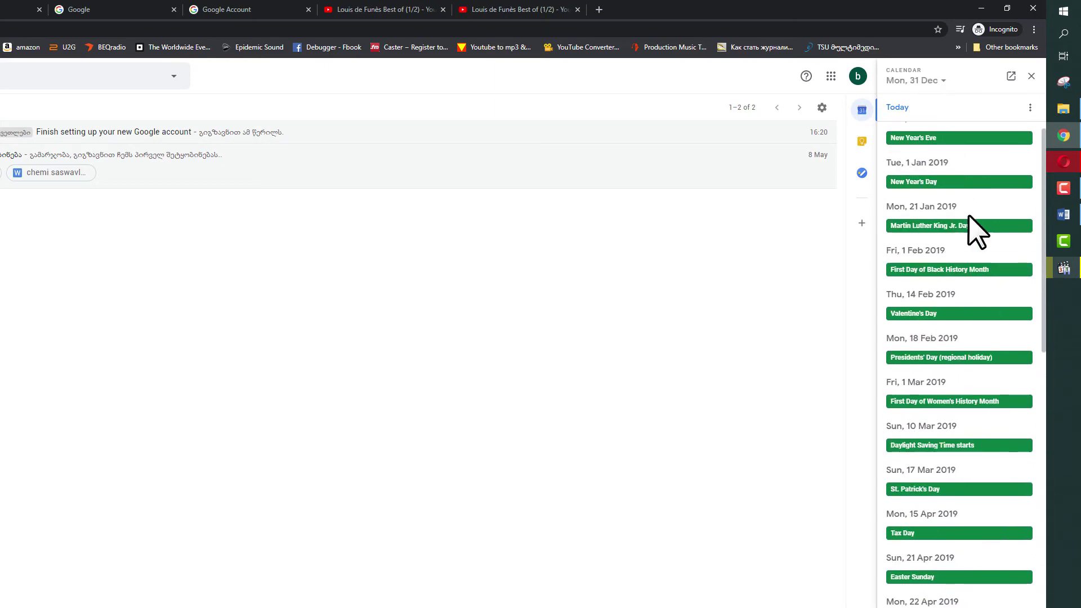
scroll(977, 232, "up", 1)
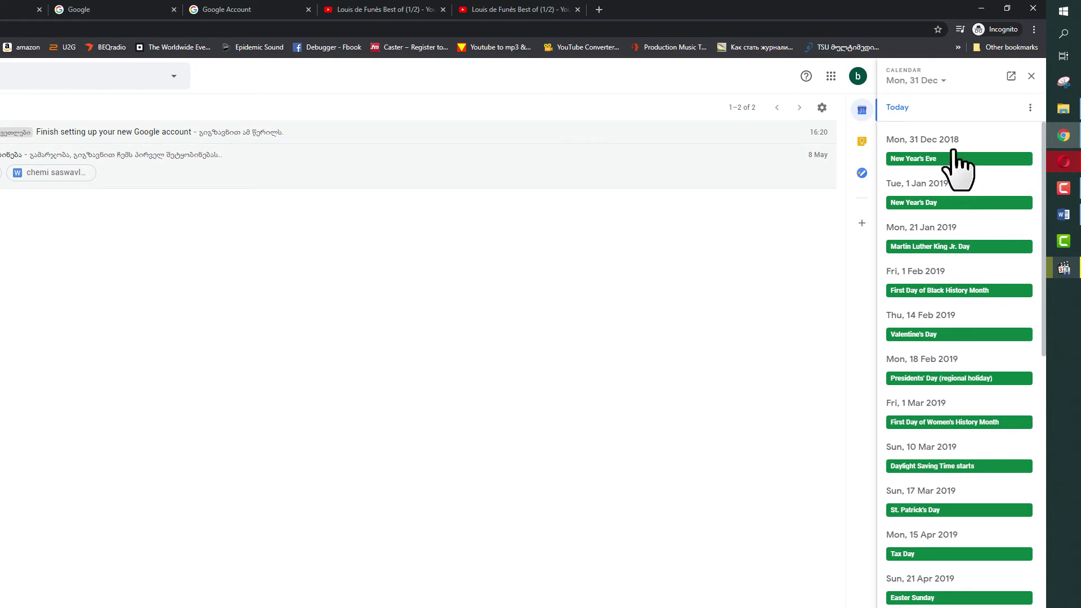
scroll(931, 229, "down", 4)
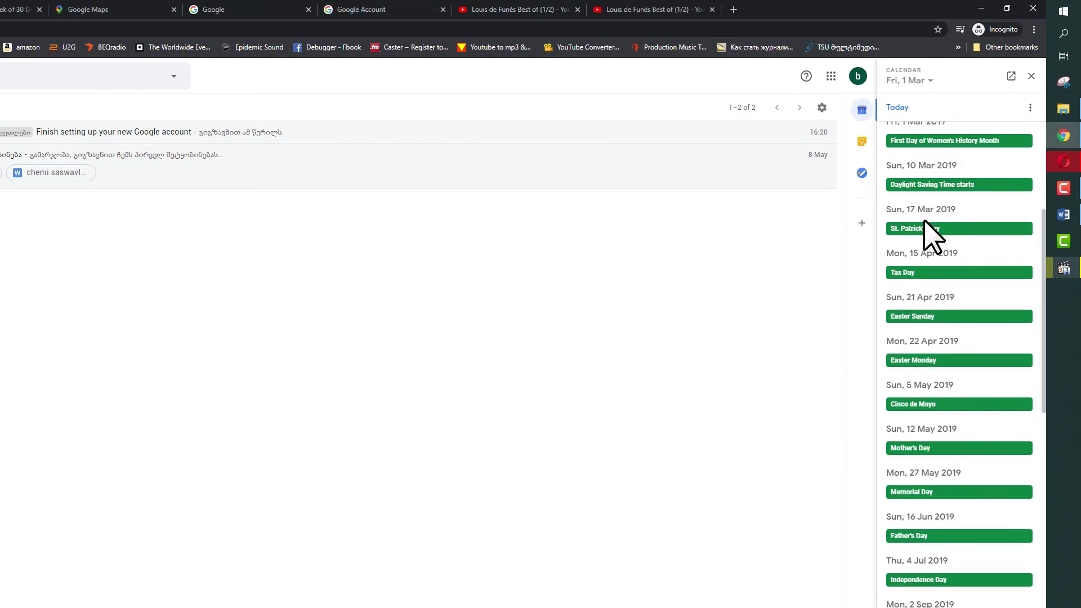
scroll(926, 228, "down", 5)
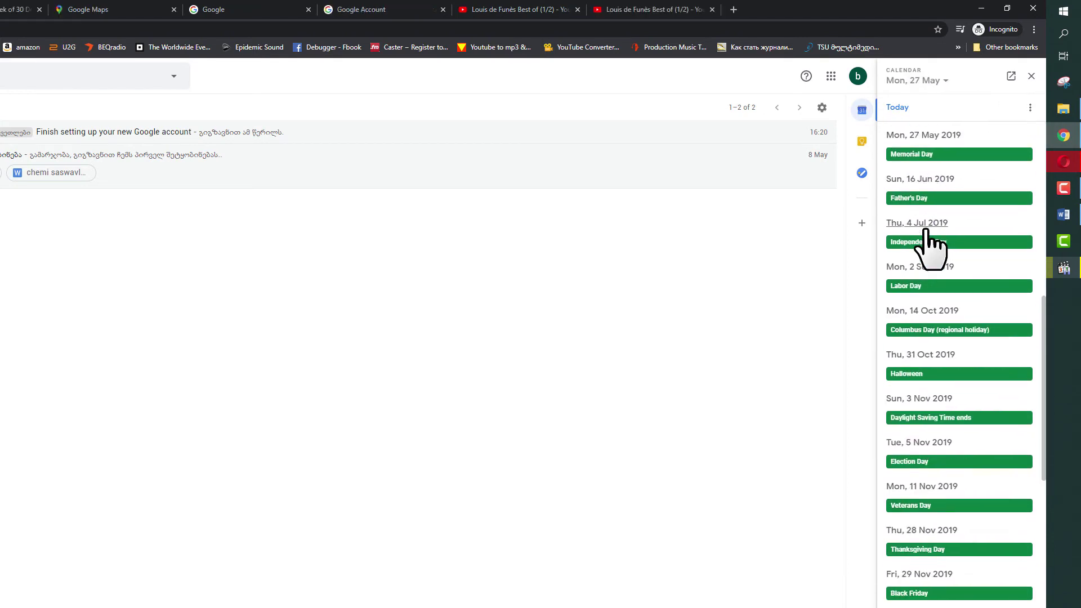
left_click(1031, 105)
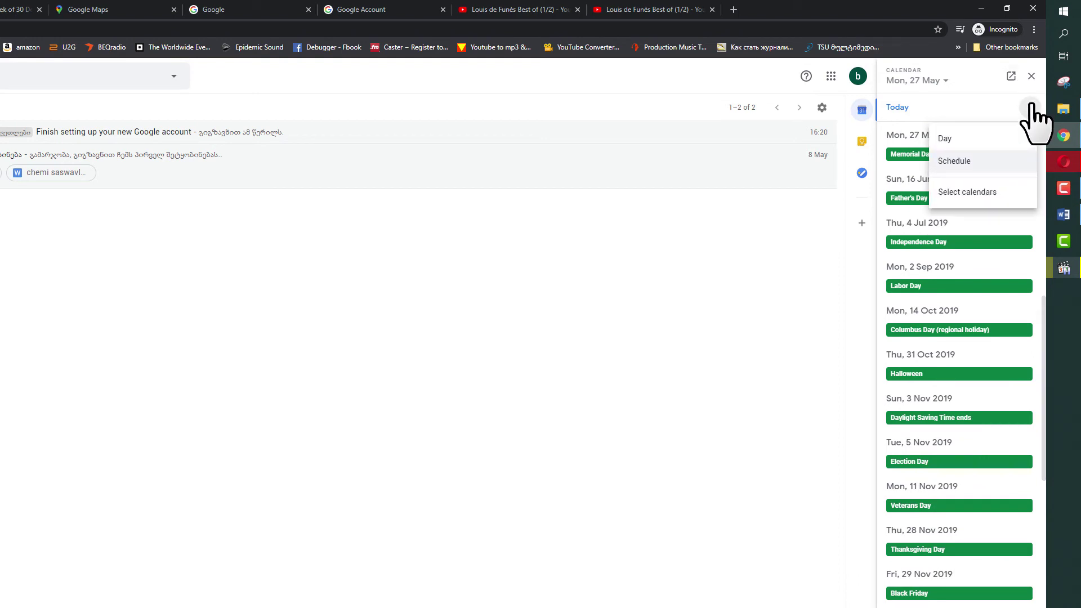
Hide the Birthdays and Holidays in United States calendars, keeping the personal one, and return to the agenda
left_click(965, 191)
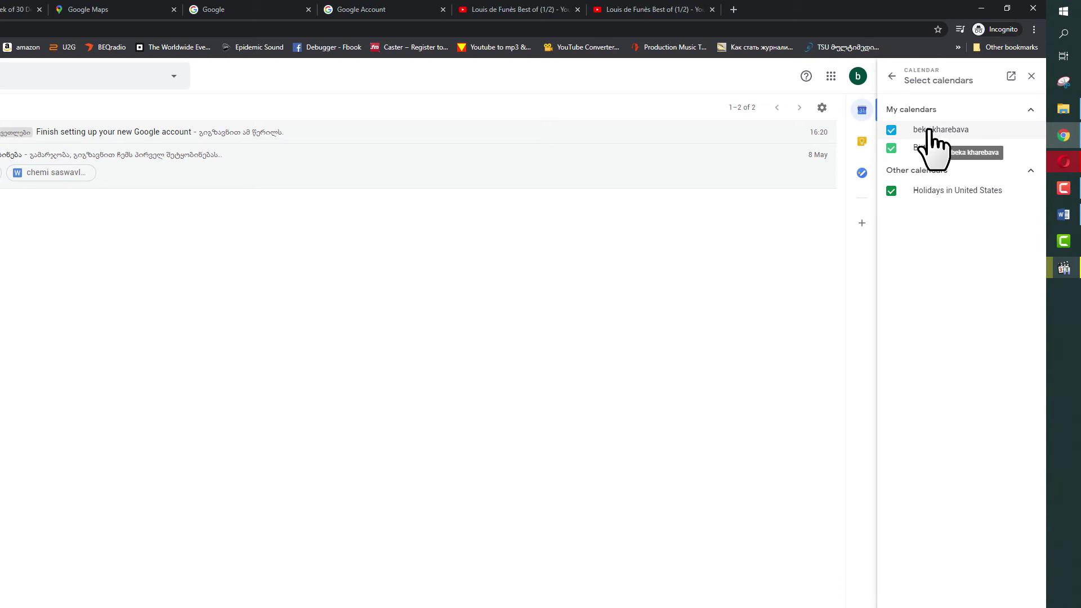
left_click(892, 130)
left_click(893, 131)
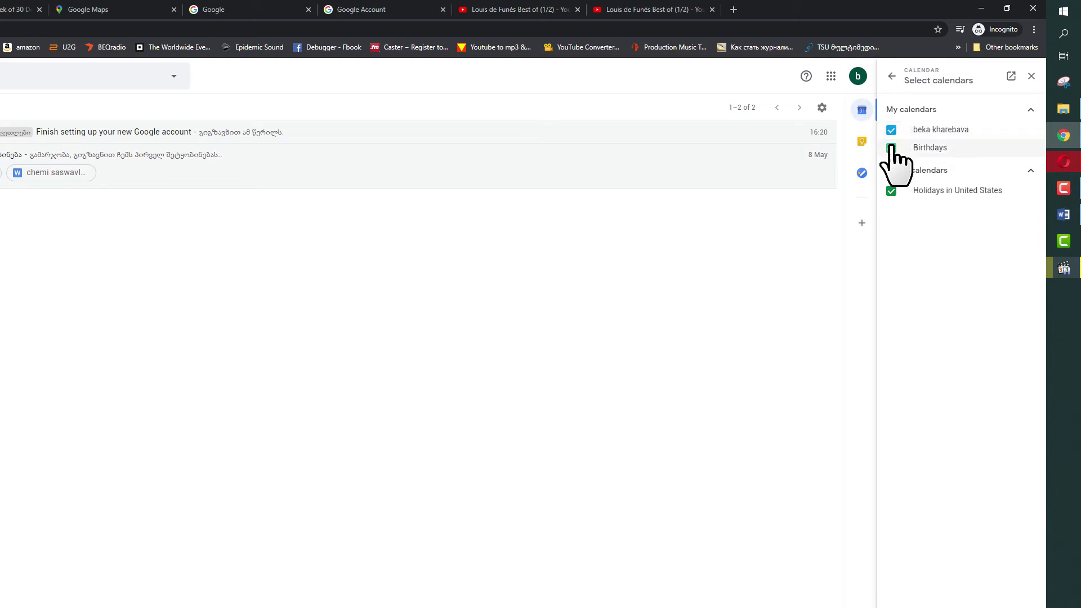
left_click(891, 148)
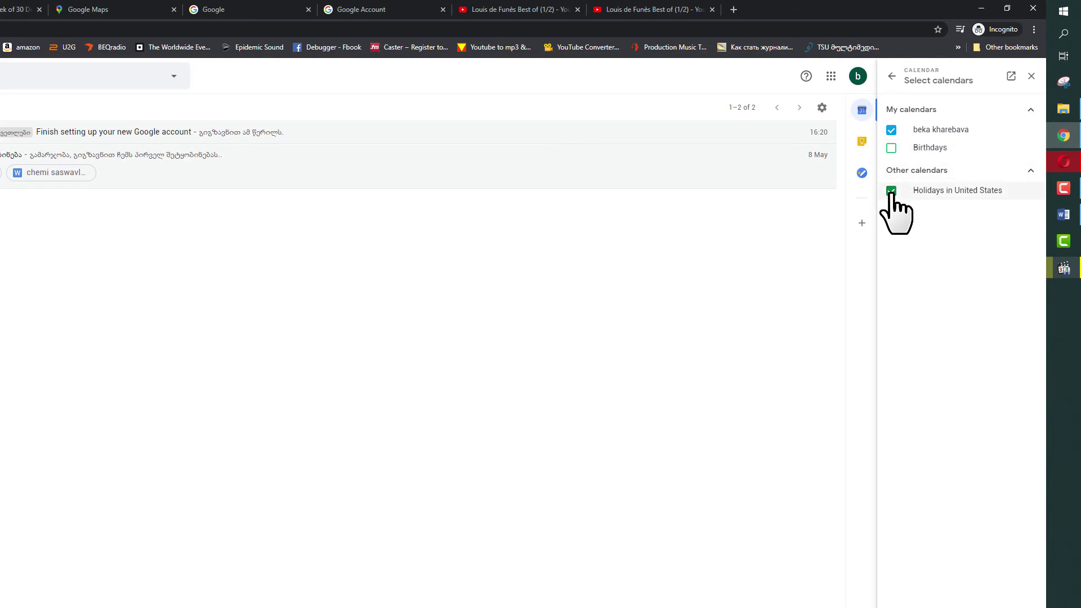
left_click(891, 191)
left_click(891, 76)
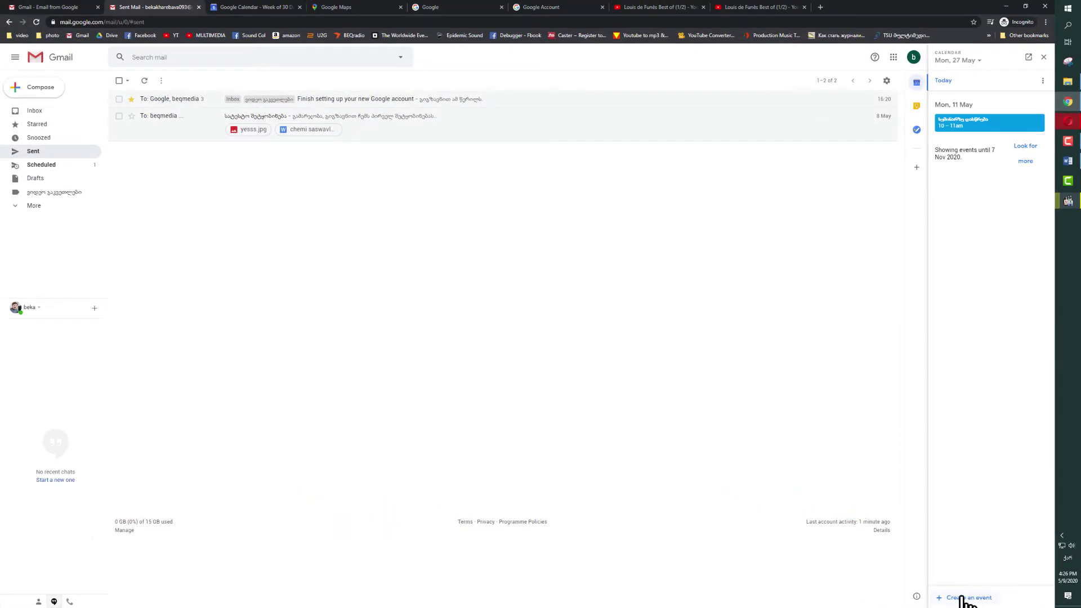
Create a calendar event titled სემინარი 02 and set its date to 21 May 2019
left_click(964, 599)
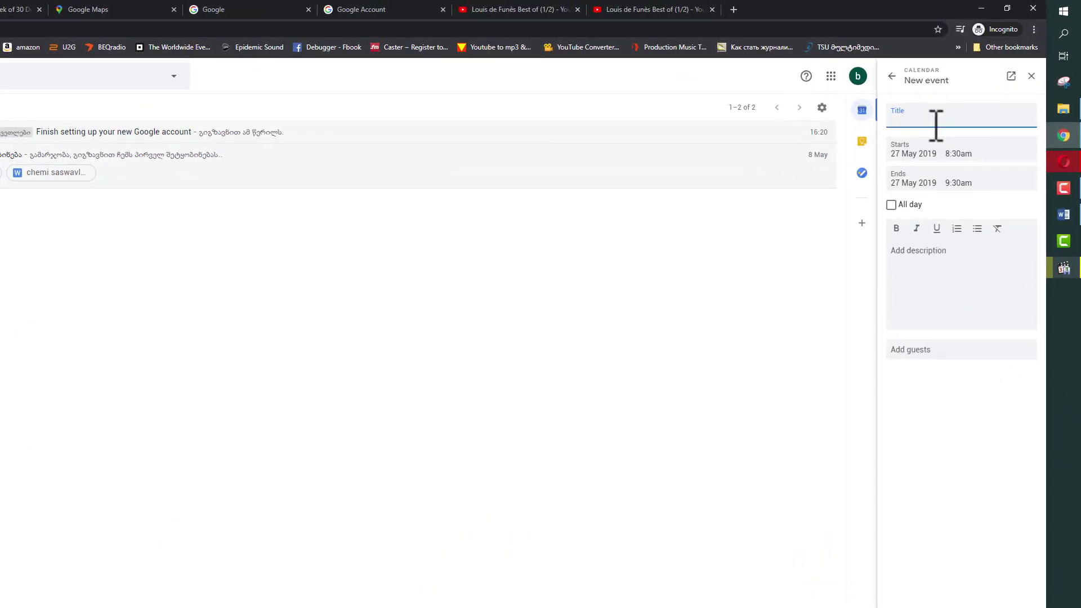
type("სემინარი 02")
left_click(924, 154)
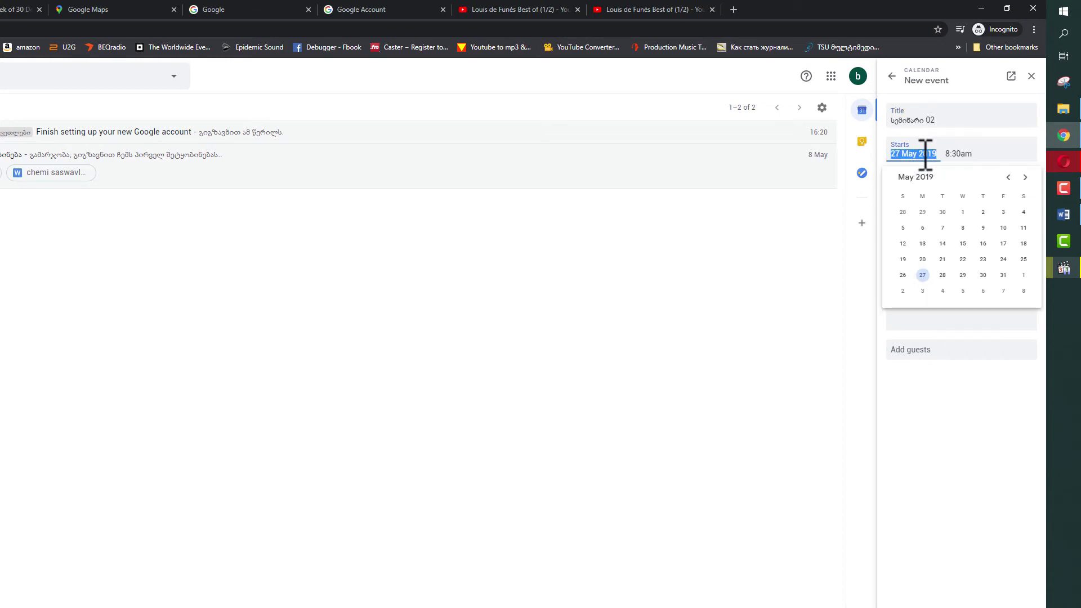
left_click(943, 260)
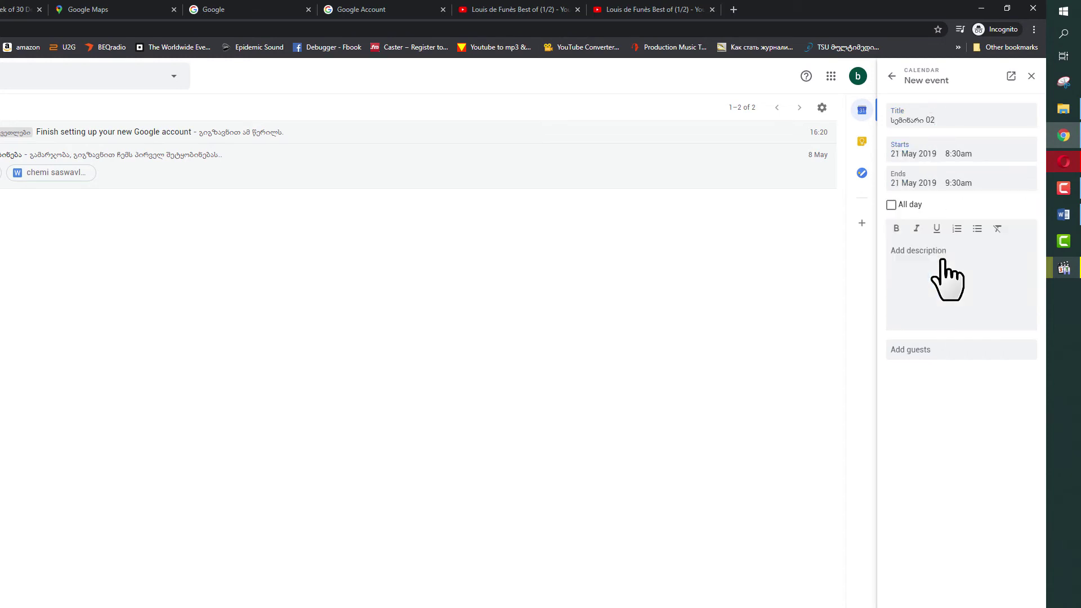
Paste a Georgian description into the event and add the suggested contact as a guest
left_click(924, 257)
type("სემინარს დაესწრება ცნობილი მეცნიერი")
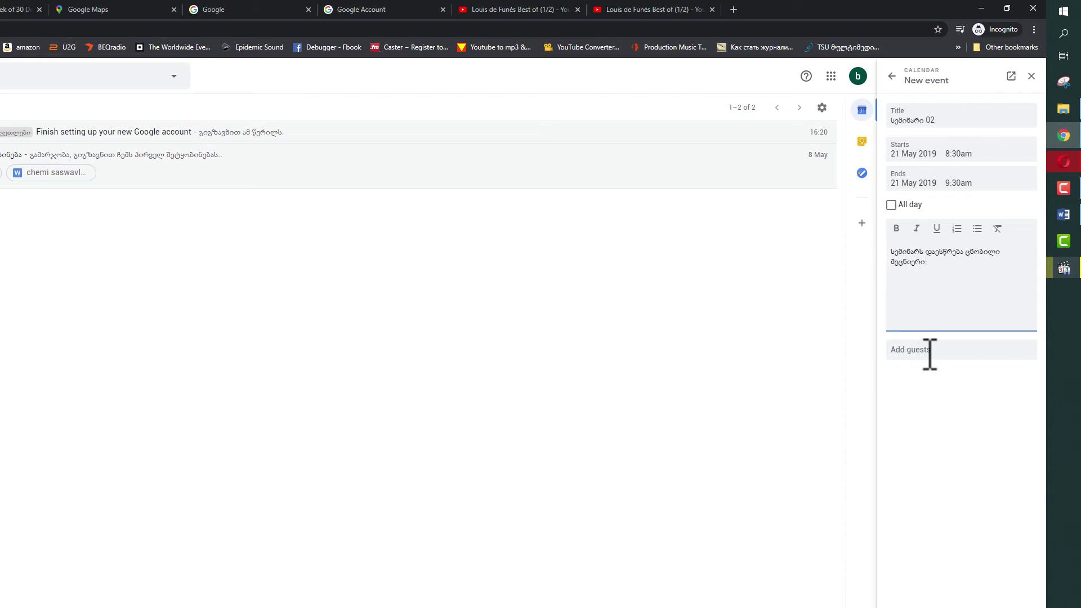
left_click(934, 349)
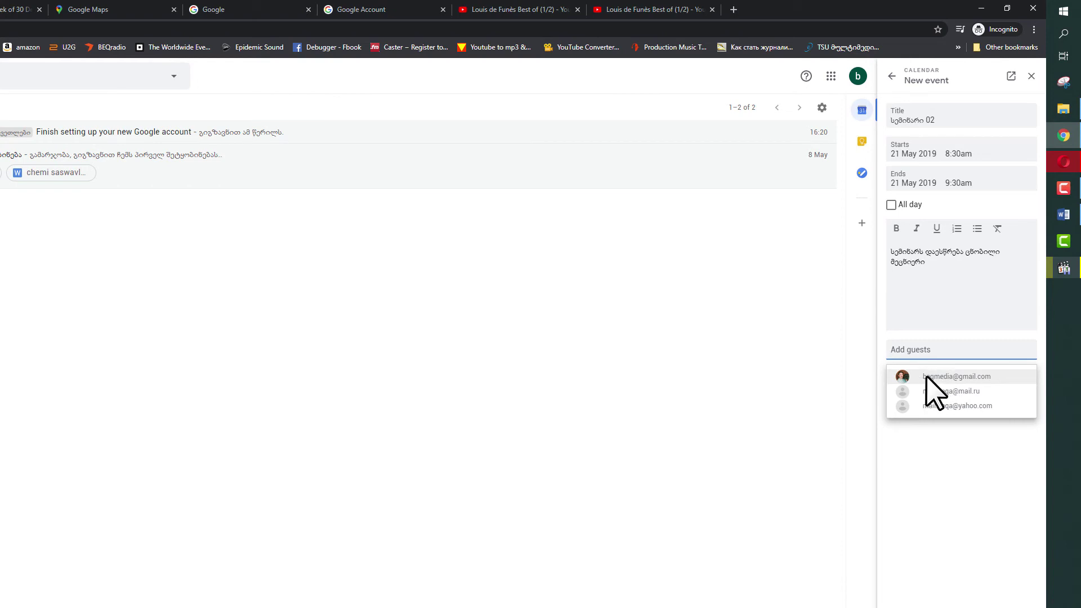
left_click(927, 376)
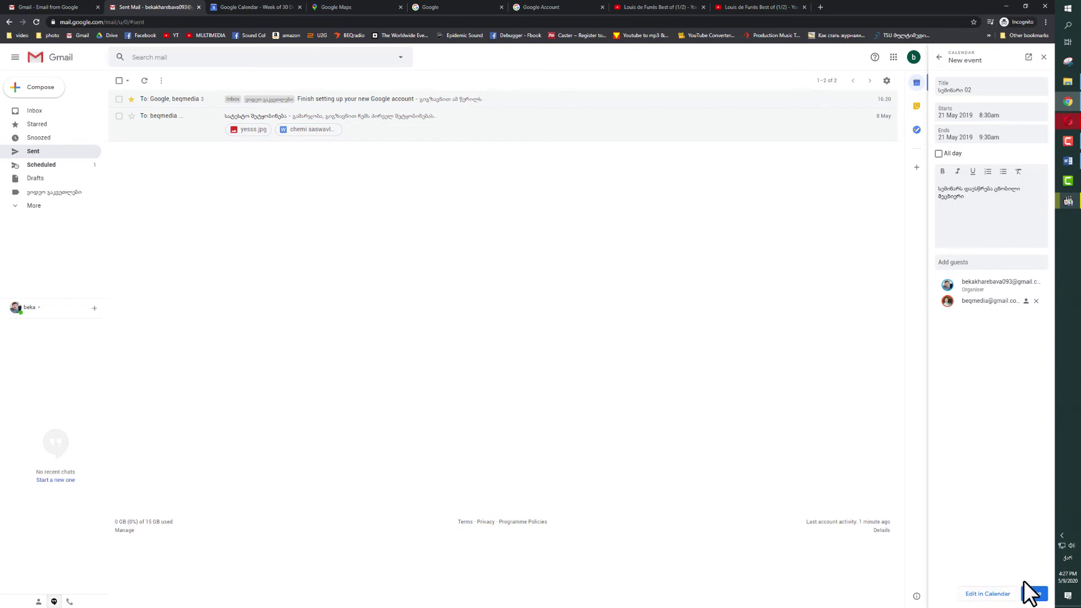
Save the სემინარი 02 event for Tue 21 May, 8:30–9:30am, sending invitations to the guest
left_click(1035, 594)
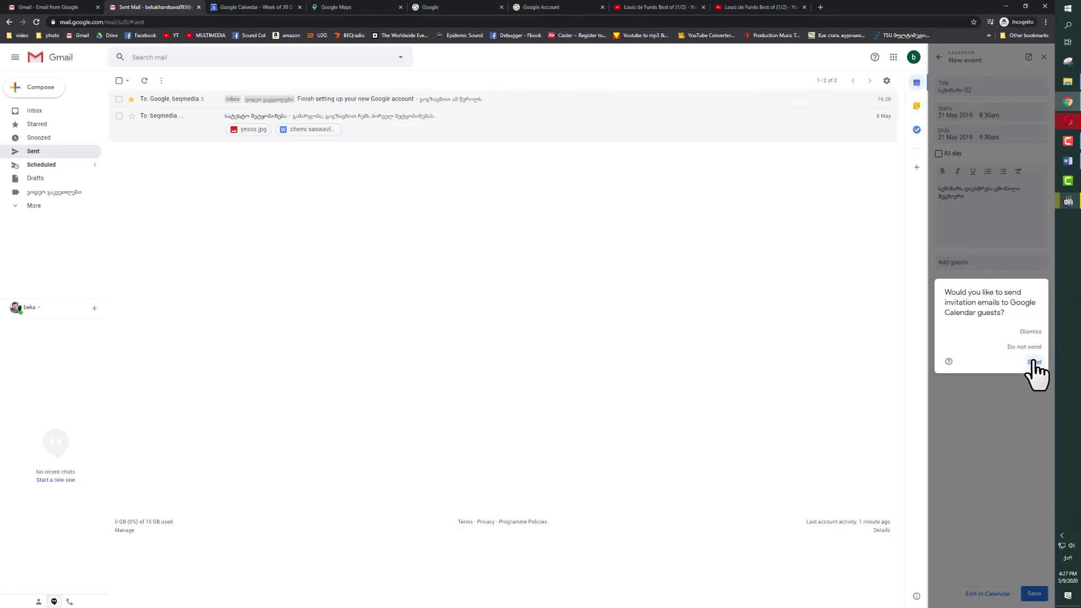
left_click(1035, 363)
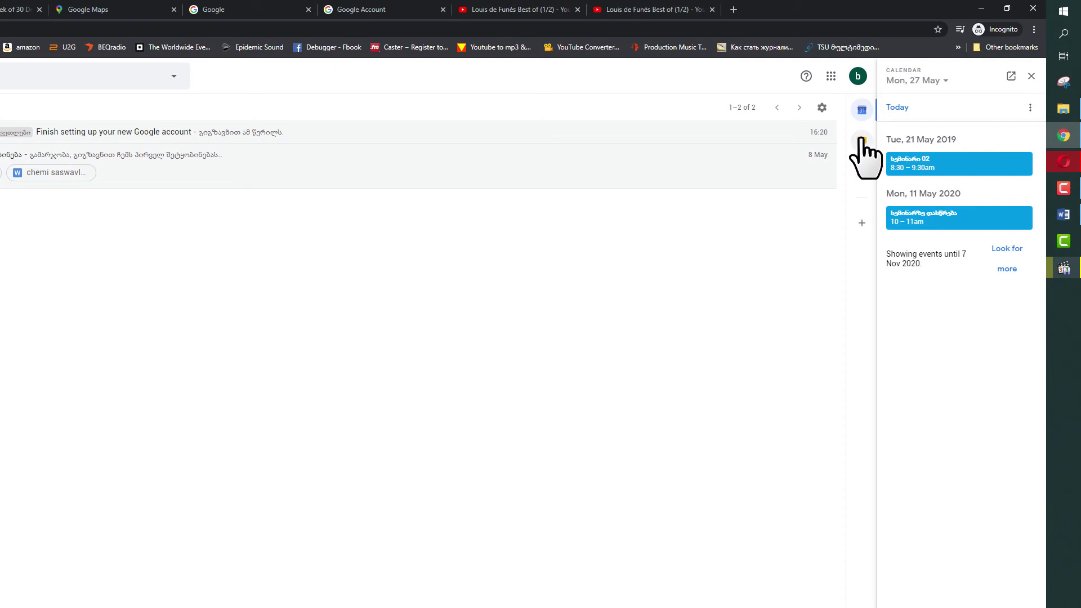
Create a Keep note titled ჩანიშვნა 01 with the body მოკლე აღწერა. :) and save it
left_click(863, 141)
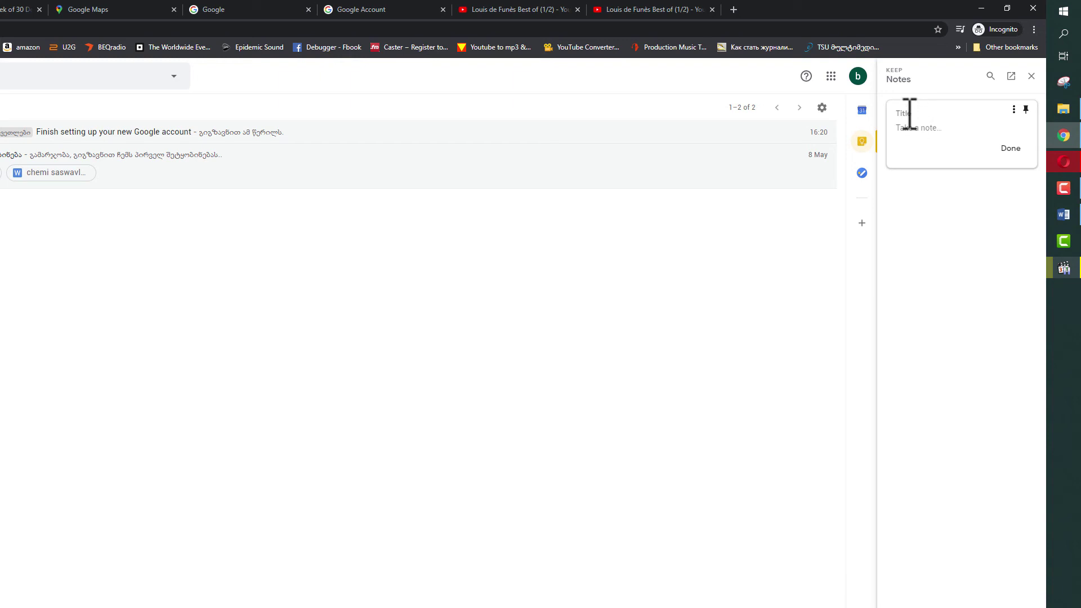
type("ჩანიშვნა 01")
left_click(925, 129)
type("მოკლე აღწერა. :)")
left_click(1002, 148)
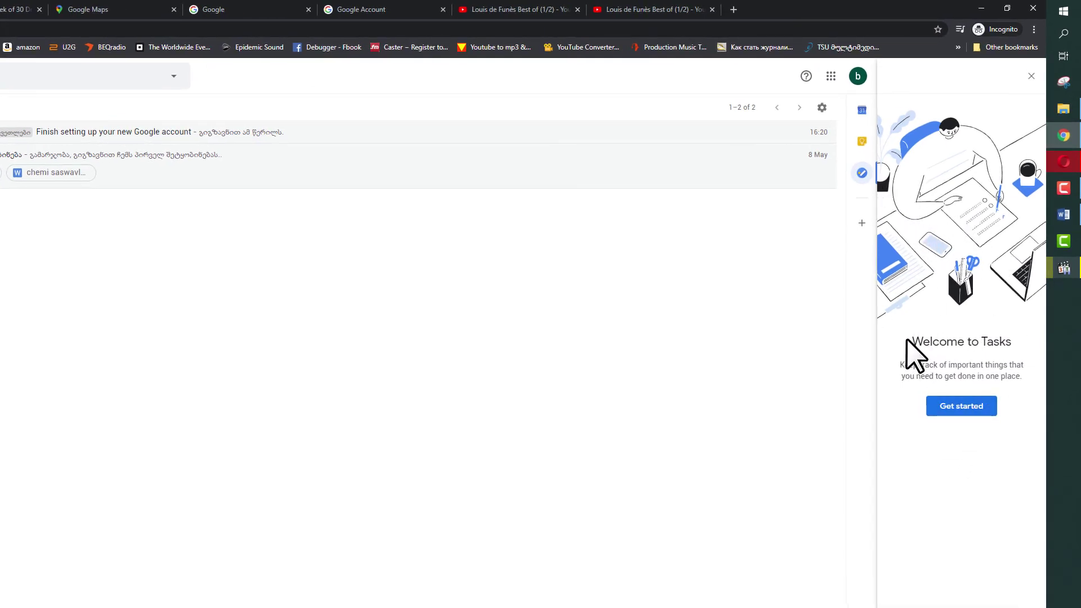
Start using Tasks and add a task reading ელექტრონული ფოსტის ვიდეო გაკვეთილის
left_click(961, 407)
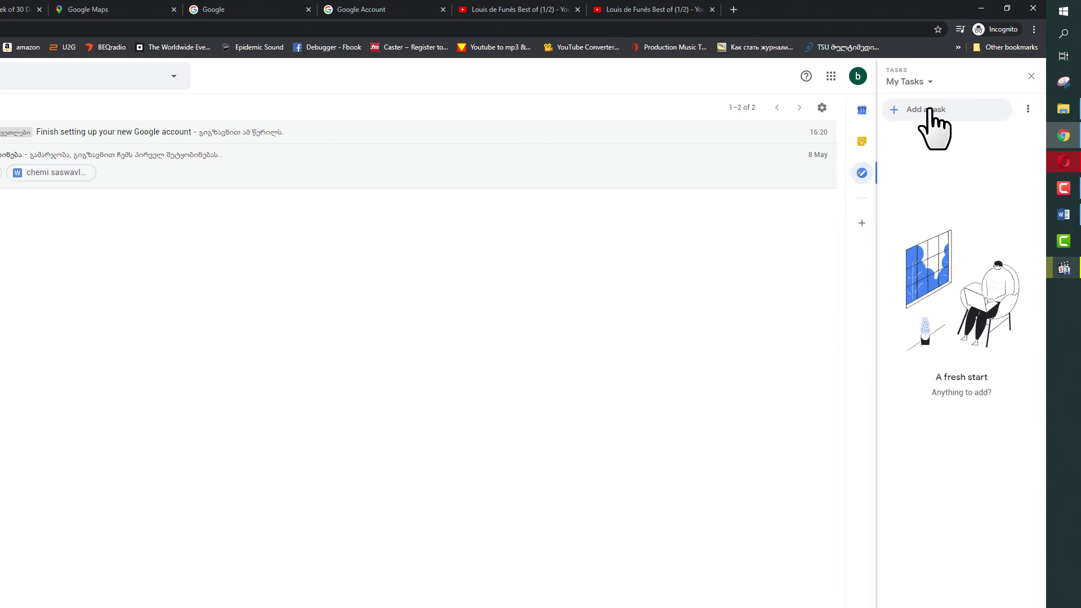
left_click(930, 110)
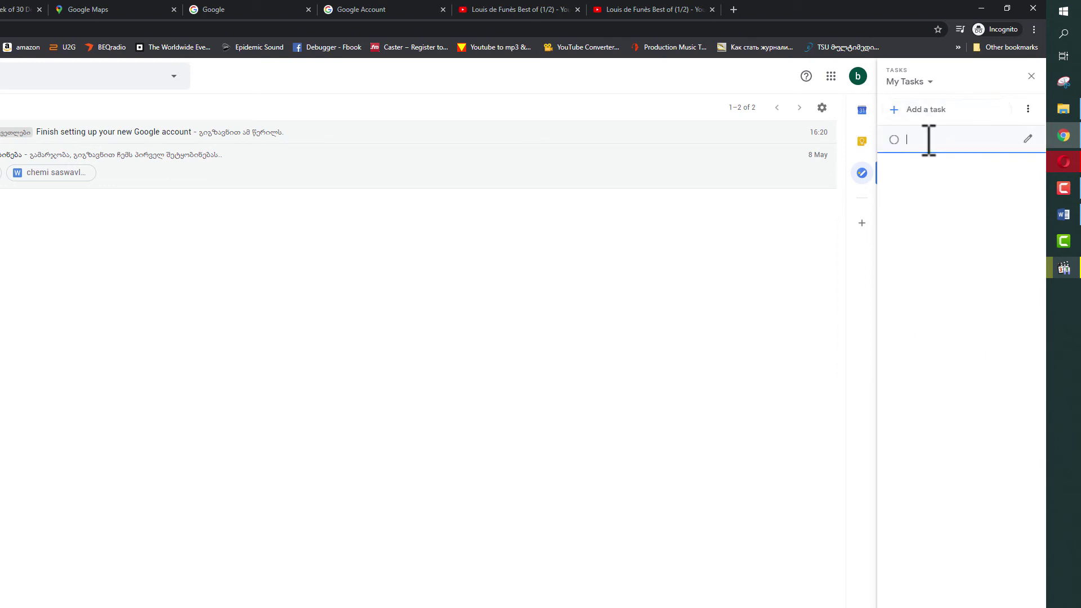
type("დავალება 01")
key("ctrl+shift+Left")
key("ctrl+shift+Left")
type("ელექტრონული ფოსტის ვიდეო გაკვეთ")
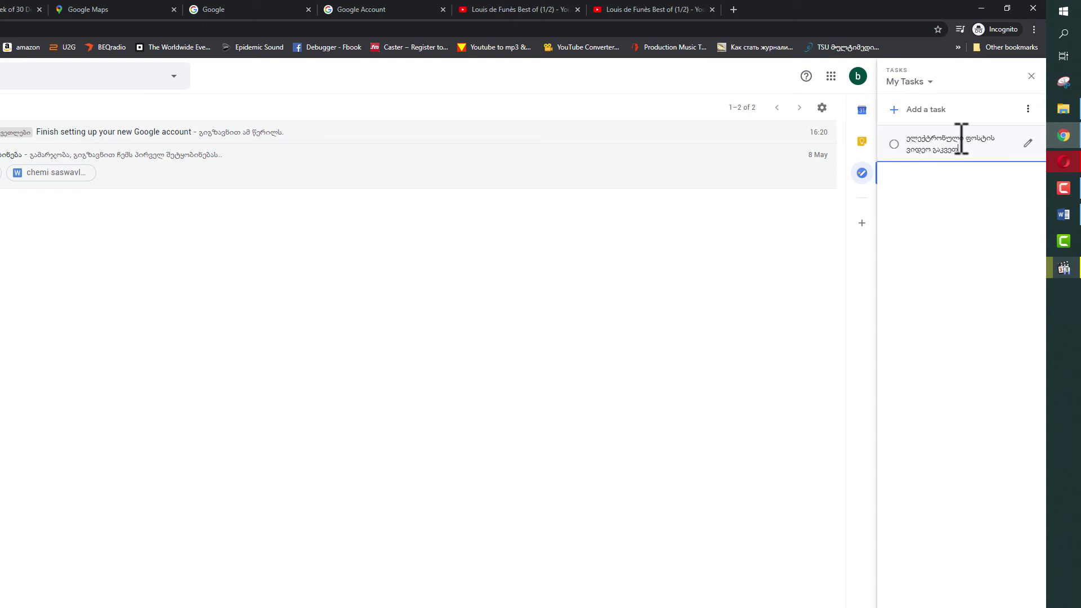
type("ილის ჩაწერა.")
left_click(960, 297)
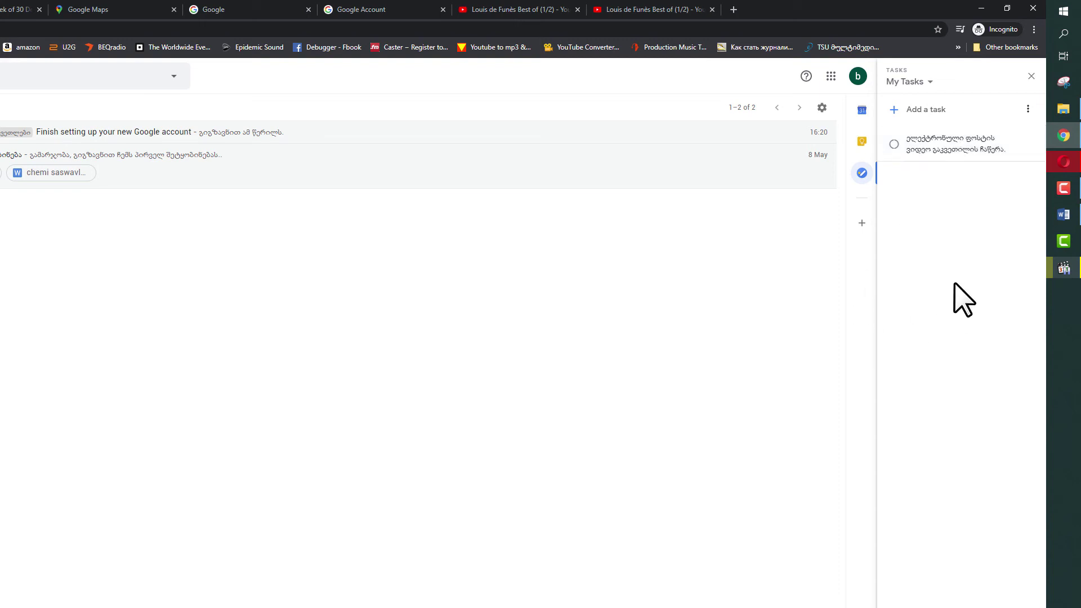
Add a second task, დავალების გაგზავნა, and mark the lower task as completed
left_click(935, 113)
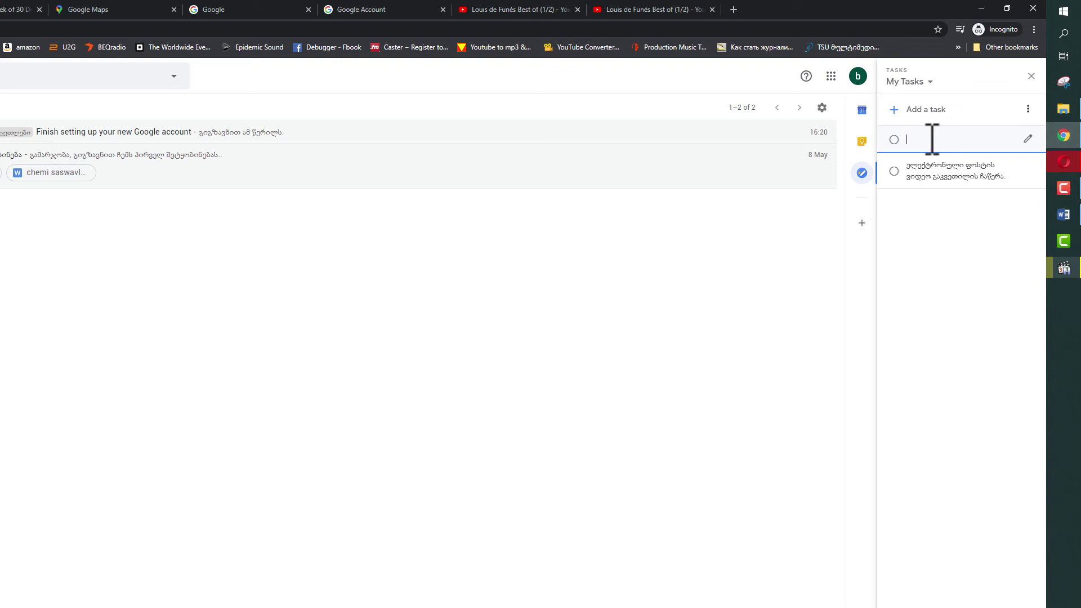
type("დავალების გაგზავნა")
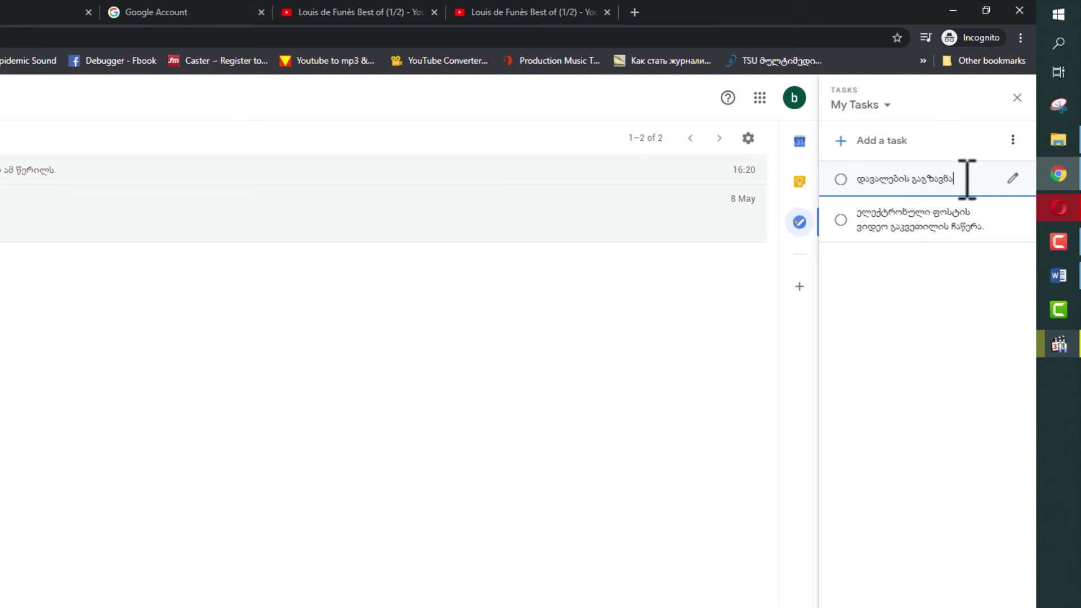
left_click(906, 353)
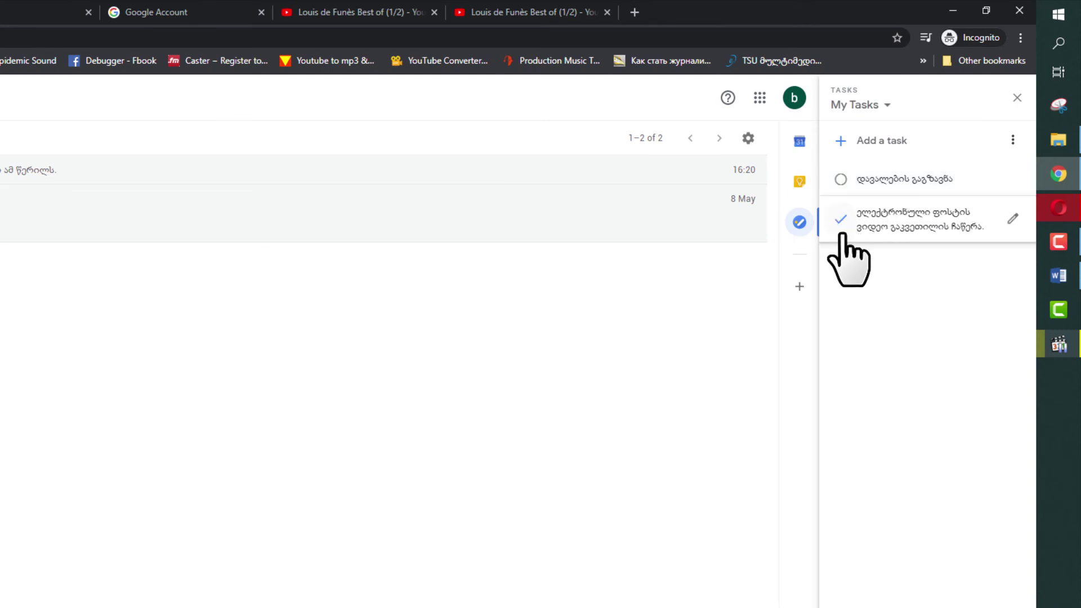
left_click(840, 219)
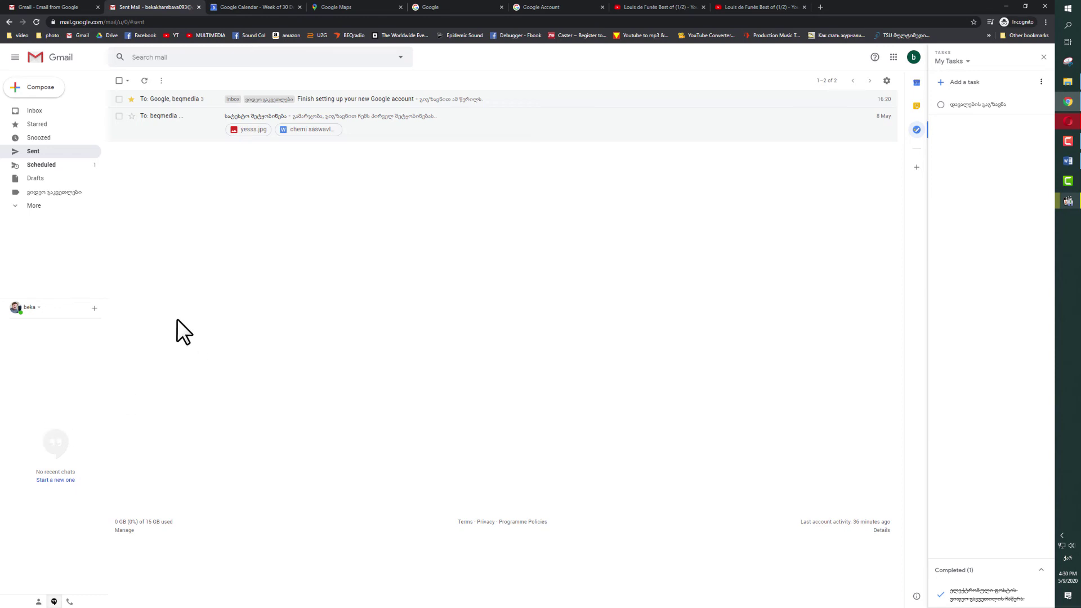
Return to the Inbox after a brief look at Starred messages
left_click(37, 112)
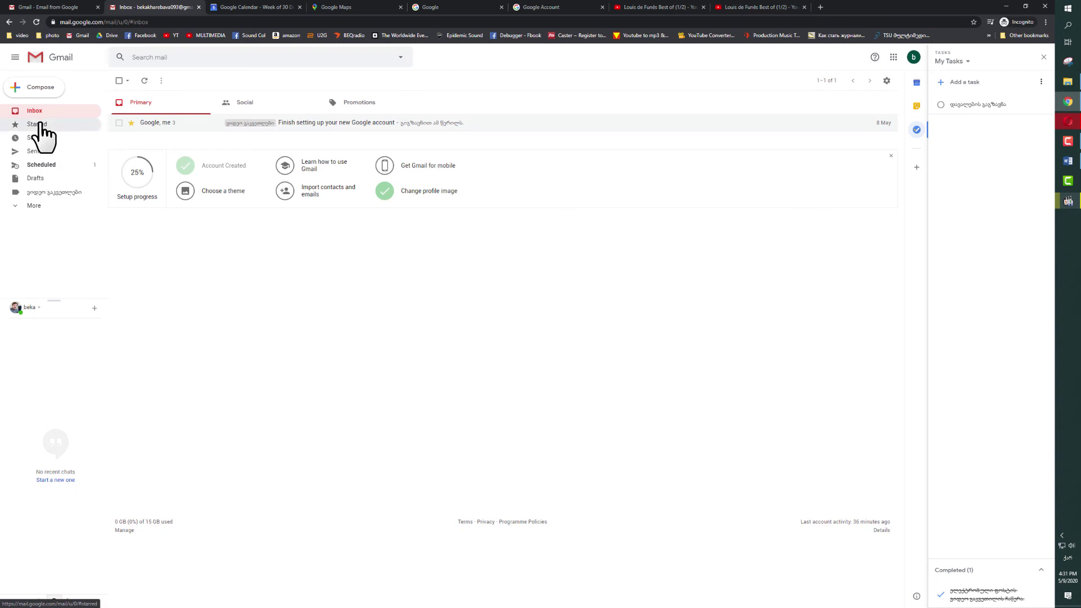
left_click(39, 129)
left_click(38, 112)
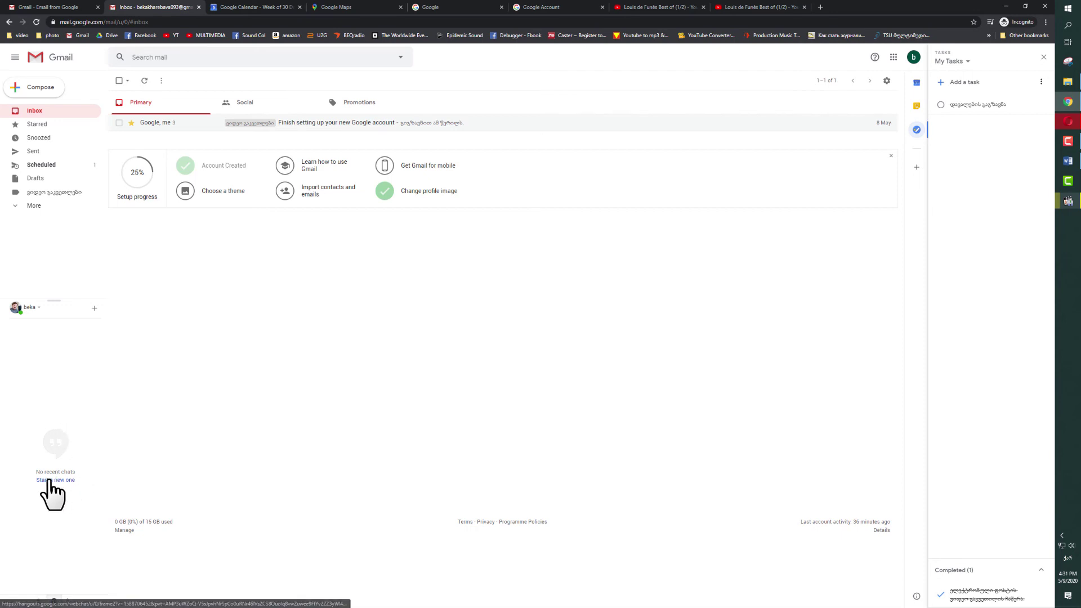
Start a new Hangouts group and begin naming it with the contact's e-mail address
left_click(47, 480)
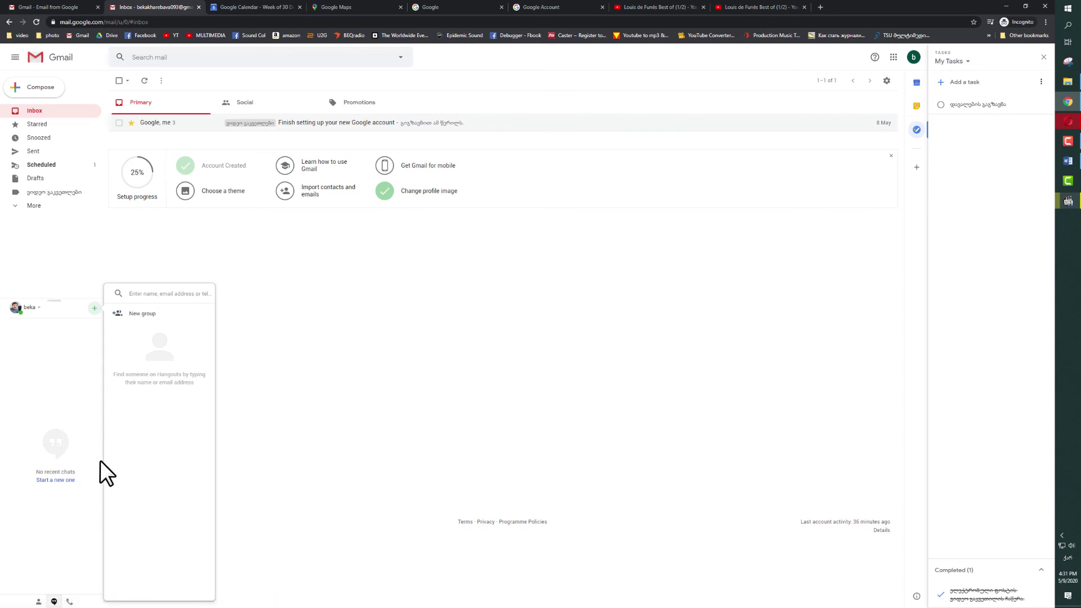
left_click(139, 314)
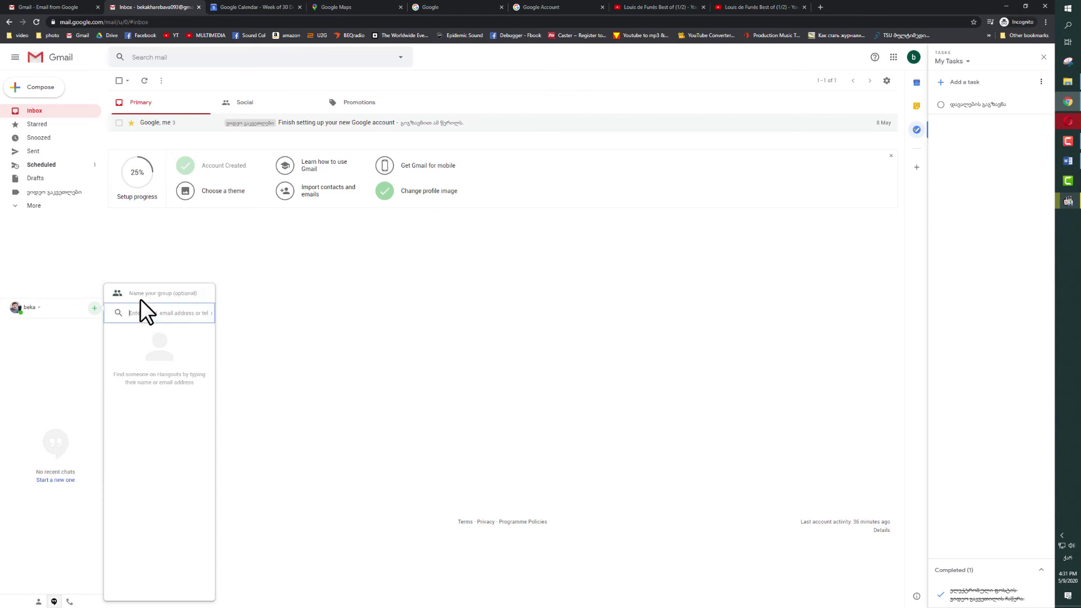
left_click(147, 294)
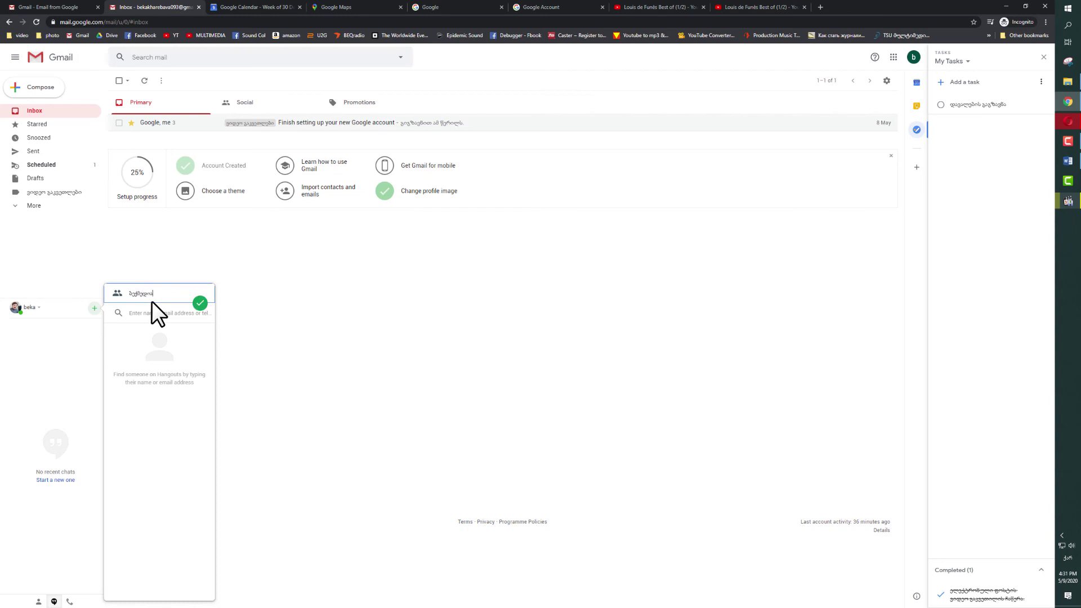
key("alt+shift")
Create the group chat, close and reopen it from the Hangouts list, and widen its window
left_click(200, 303)
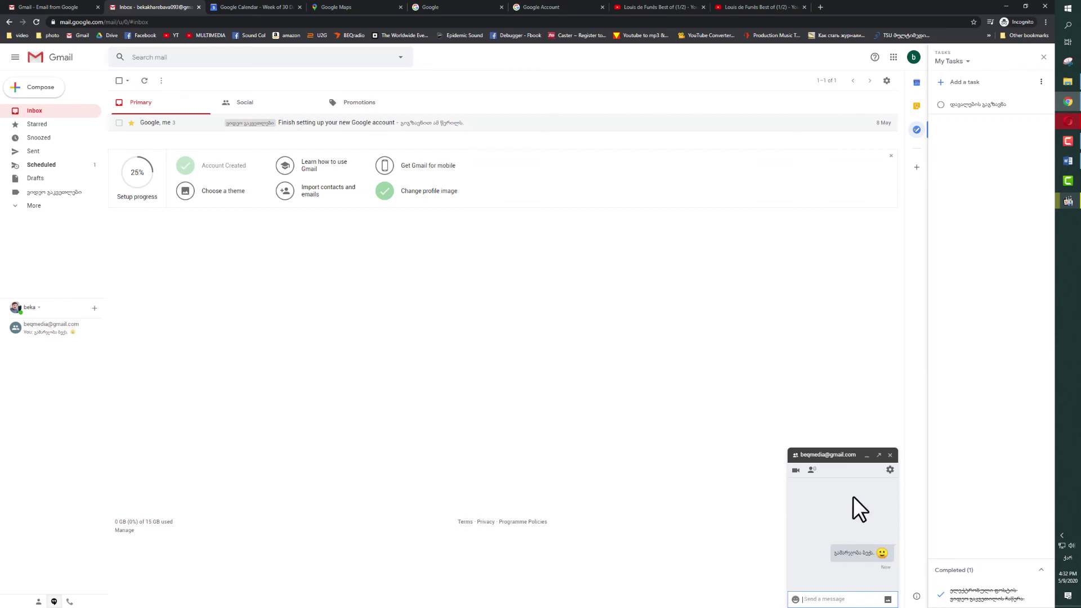
left_click(890, 455)
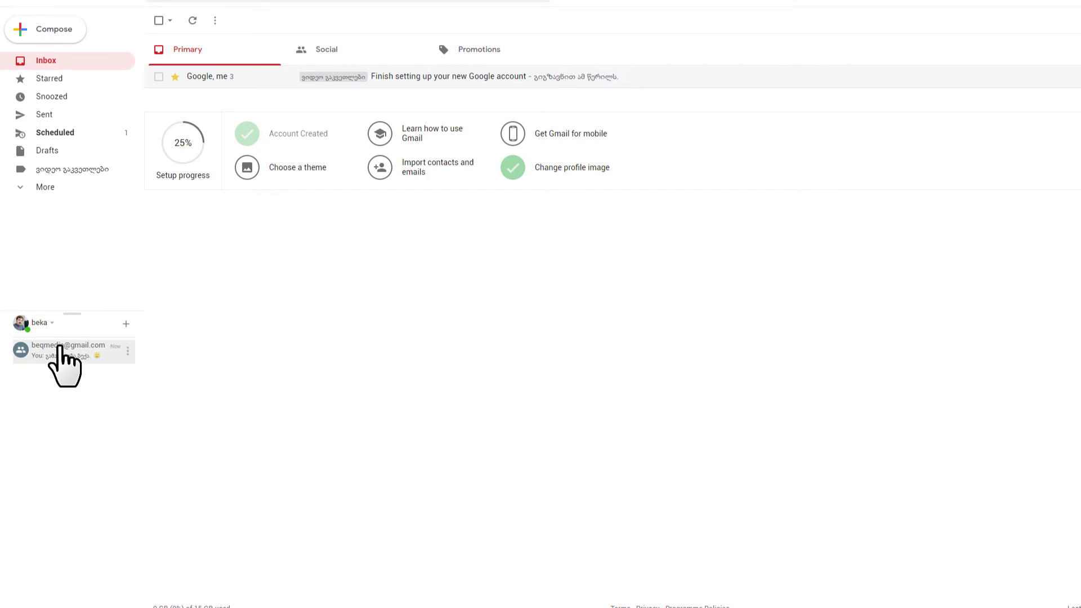
left_click(59, 349)
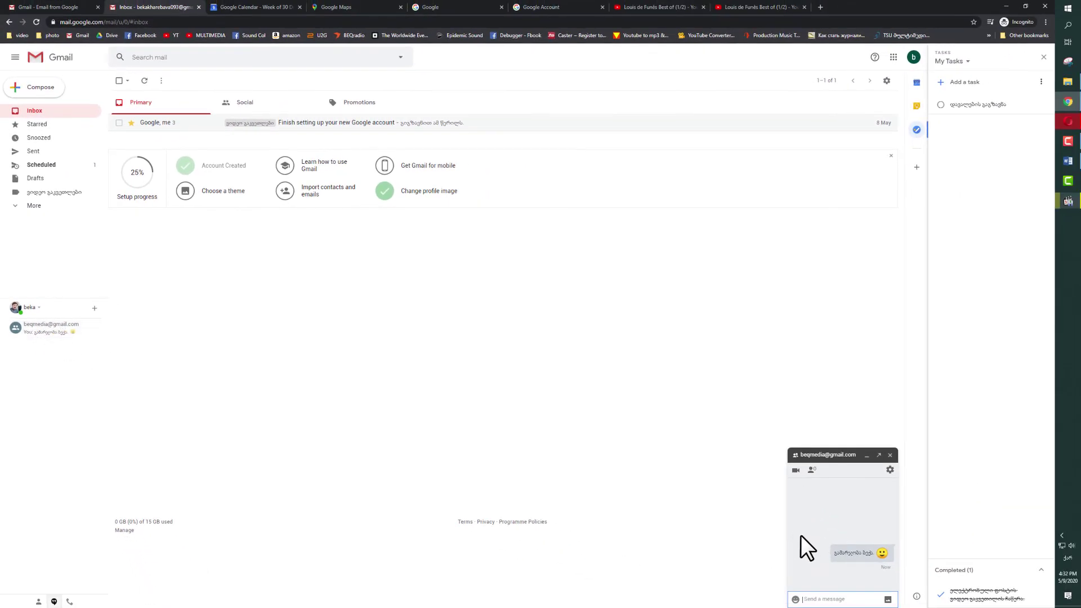
left_click_drag(787, 524, 688, 522)
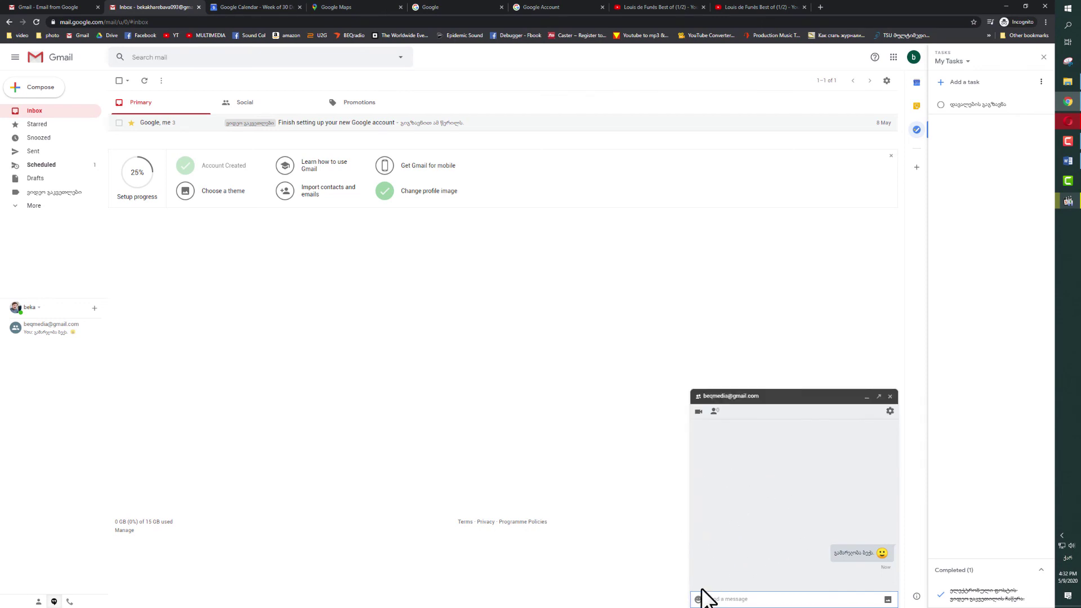
Send the Batumi FB photo from the computer into the group chat
left_click(888, 601)
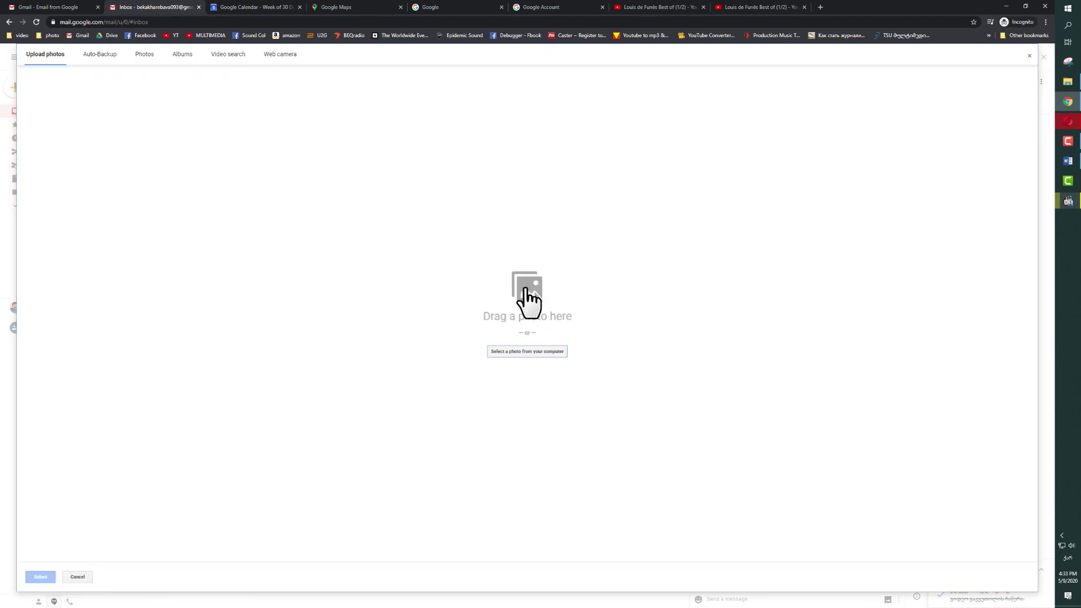
left_click(534, 292)
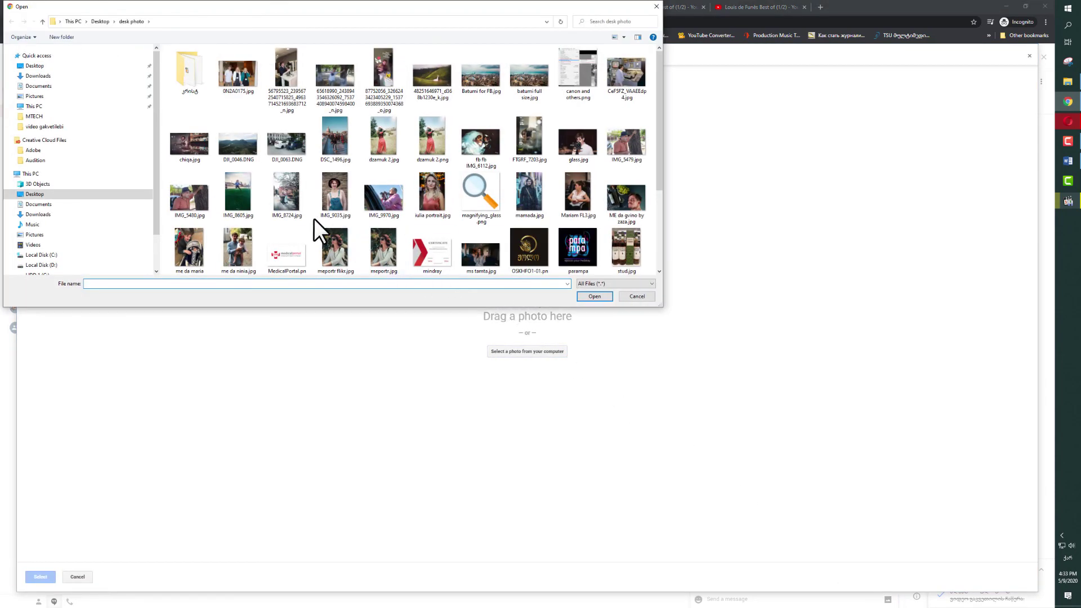
double_click(472, 73)
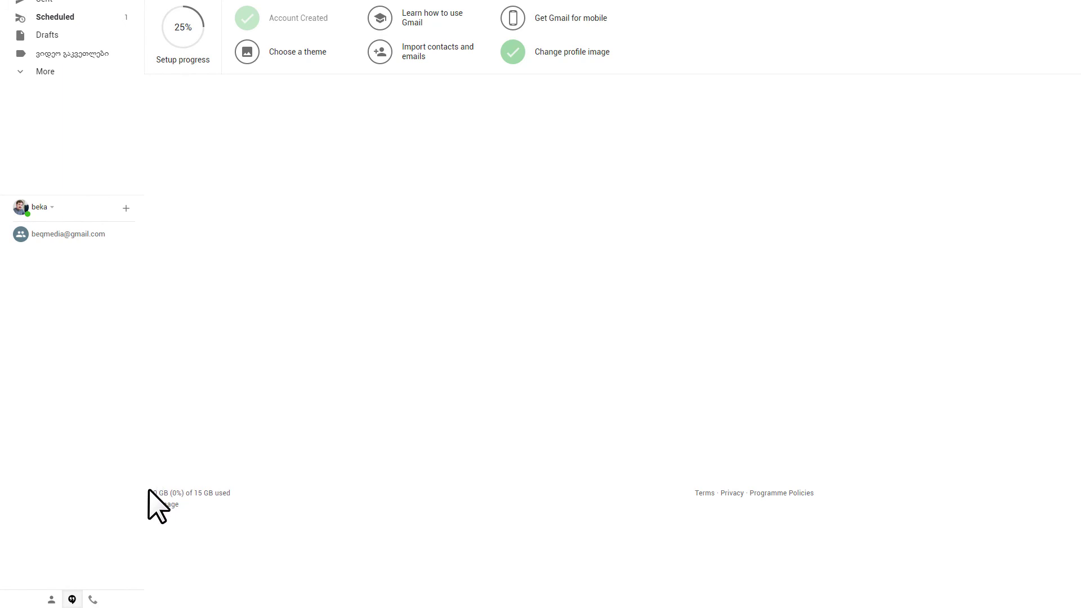
Highlight the storage usage line below the inbox twice, clearing the selection each time
left_click_drag(151, 494, 192, 506)
left_click(205, 495)
left_click_drag(202, 494, 211, 505)
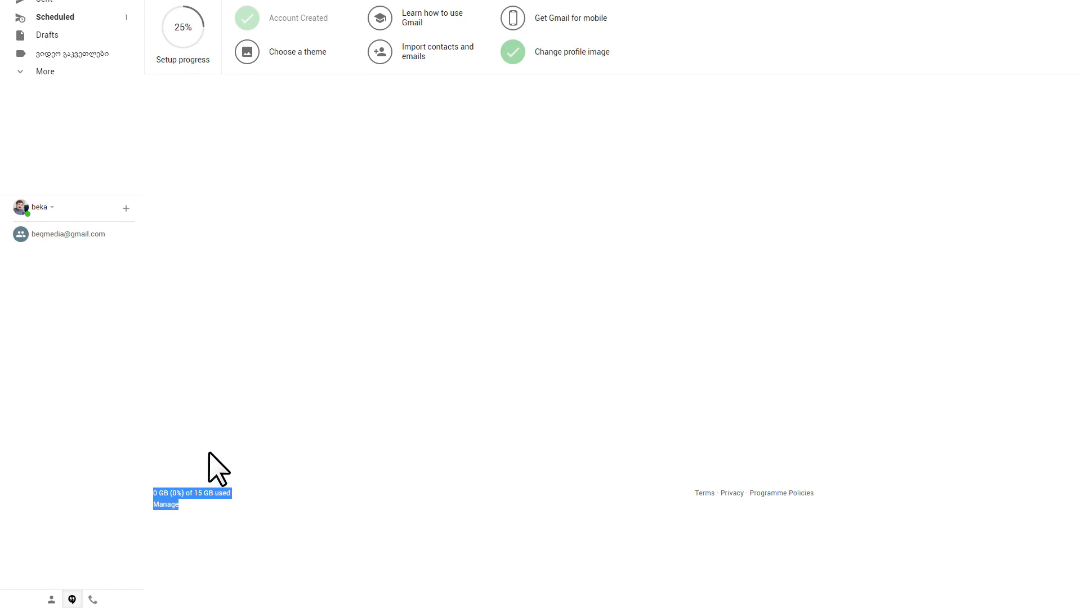
left_click(225, 416)
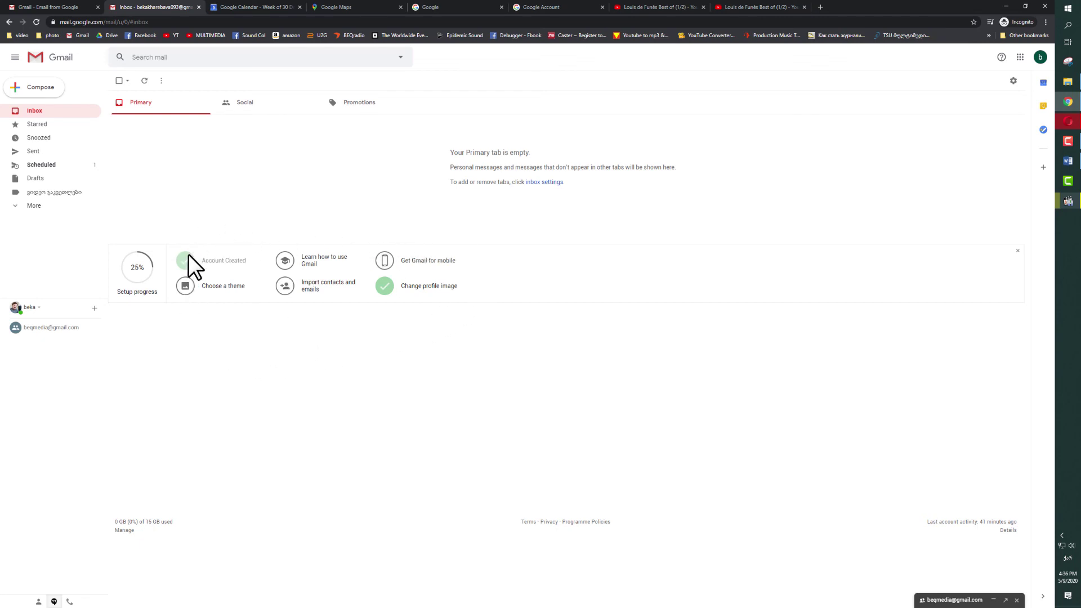
Text the Gmail mobile app download link to your phone number by SMS
left_click(420, 265)
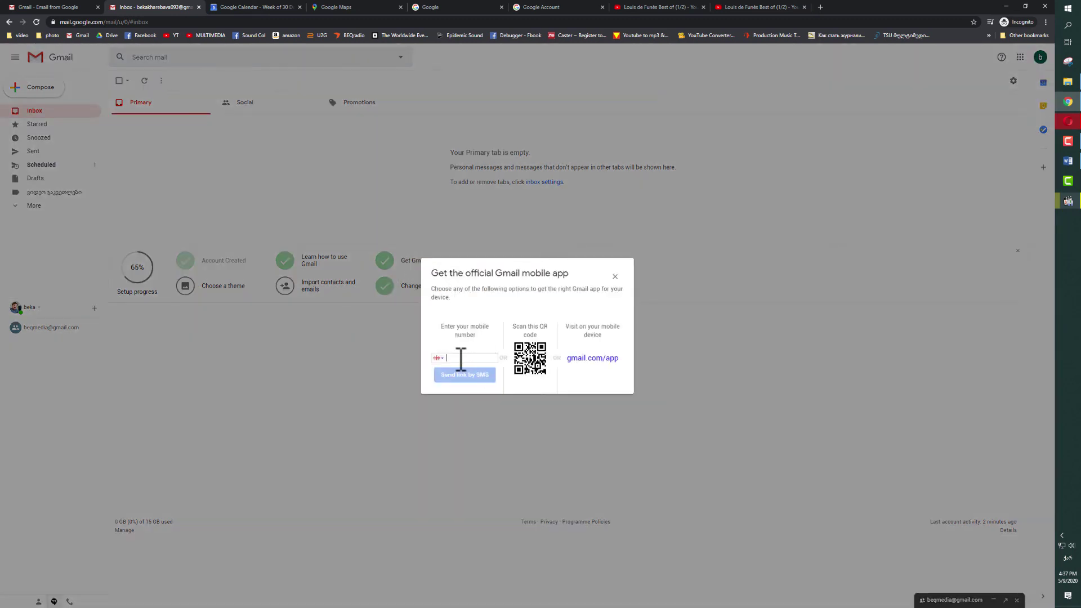
left_click(490, 362)
type("59")
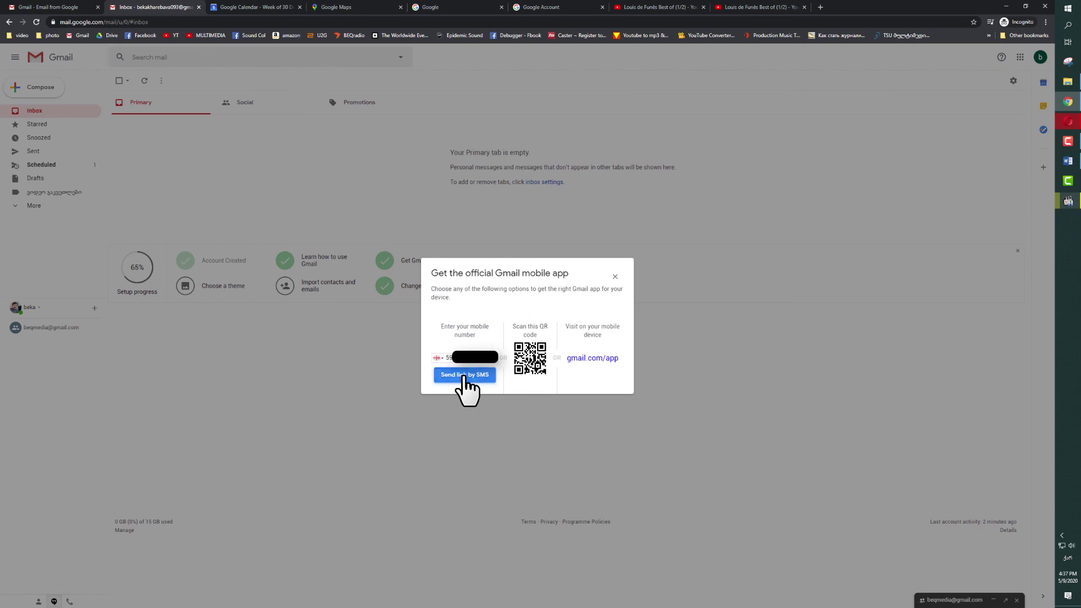
left_click(406, 366)
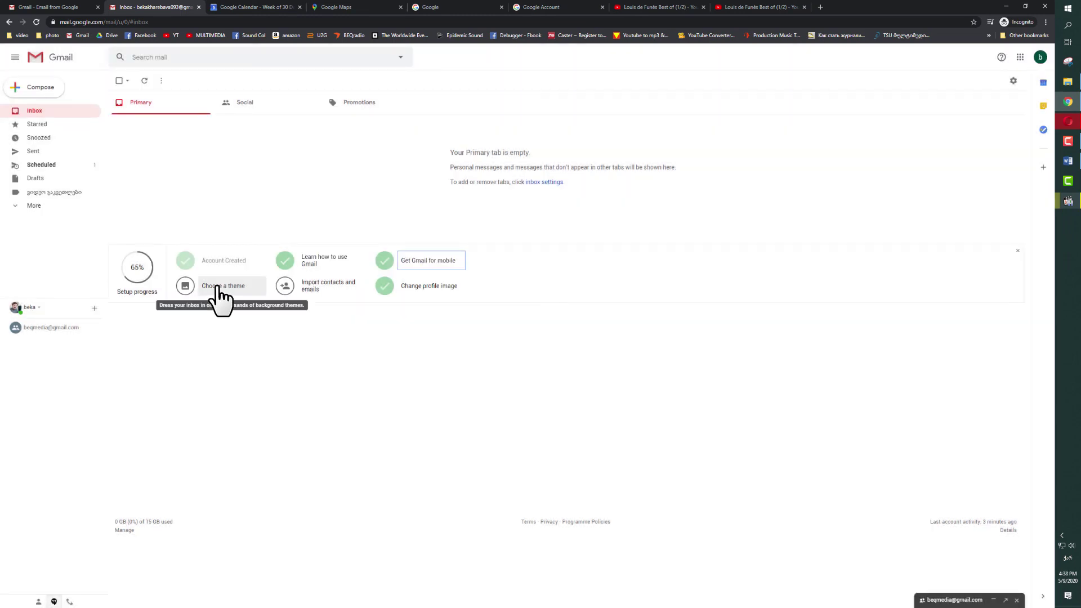
Pick the purple jellyfish photo from the theme grid and save it as the inbox theme
left_click(220, 287)
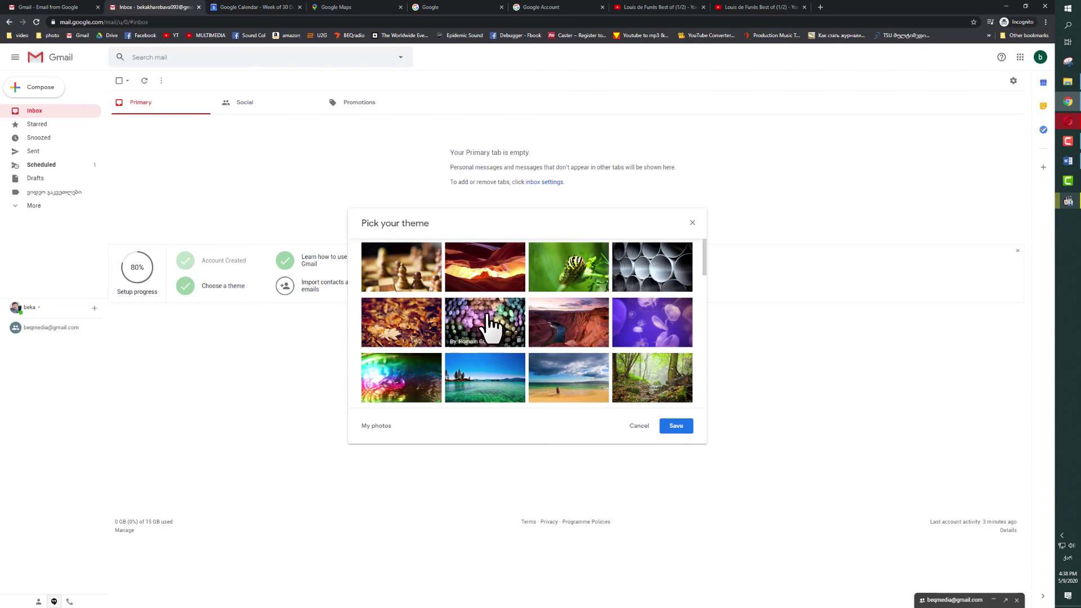
scroll(563, 309, "down", 5)
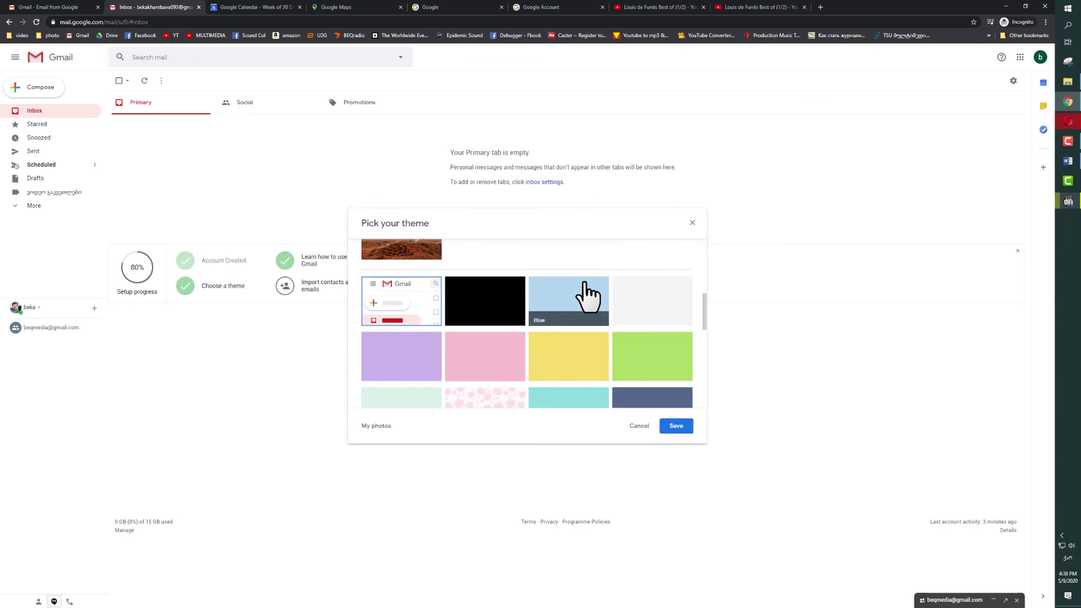
scroll(578, 290, "down", 6)
scroll(579, 290, "down", 1)
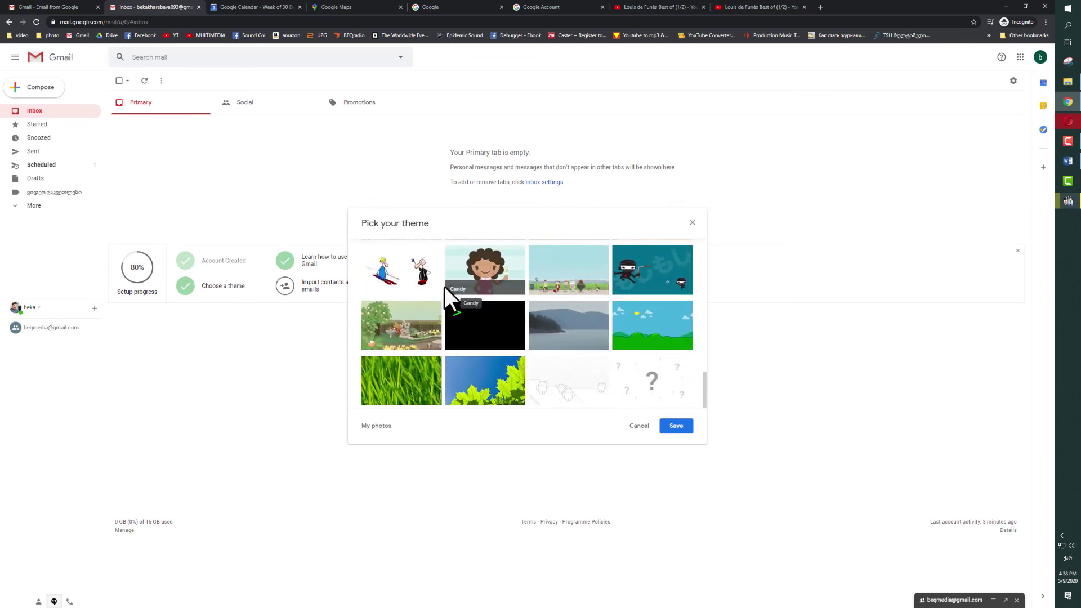
scroll(579, 327, "up", 15)
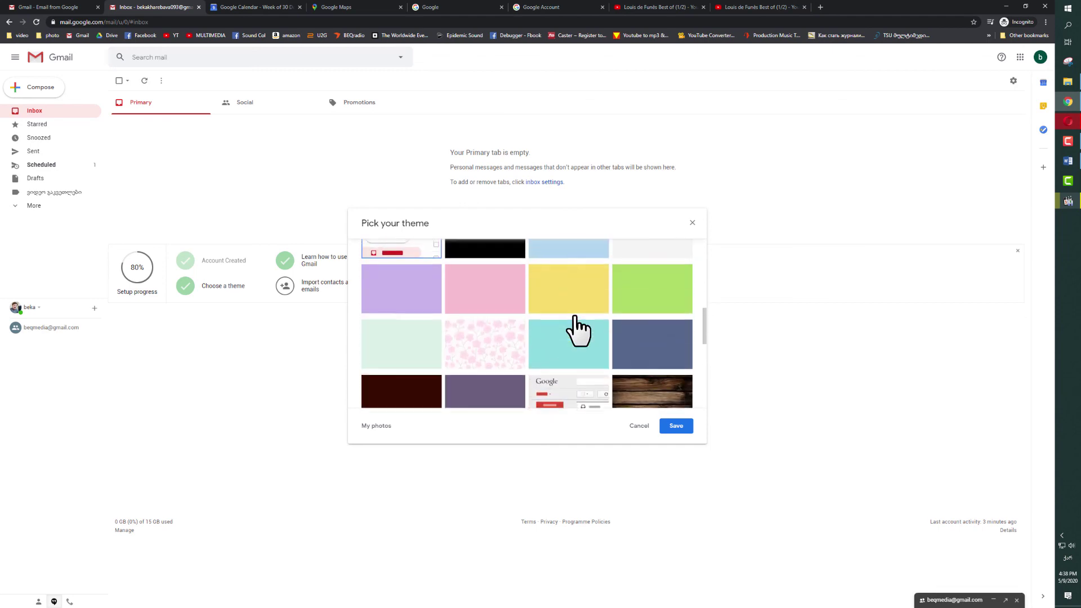
left_click(665, 338)
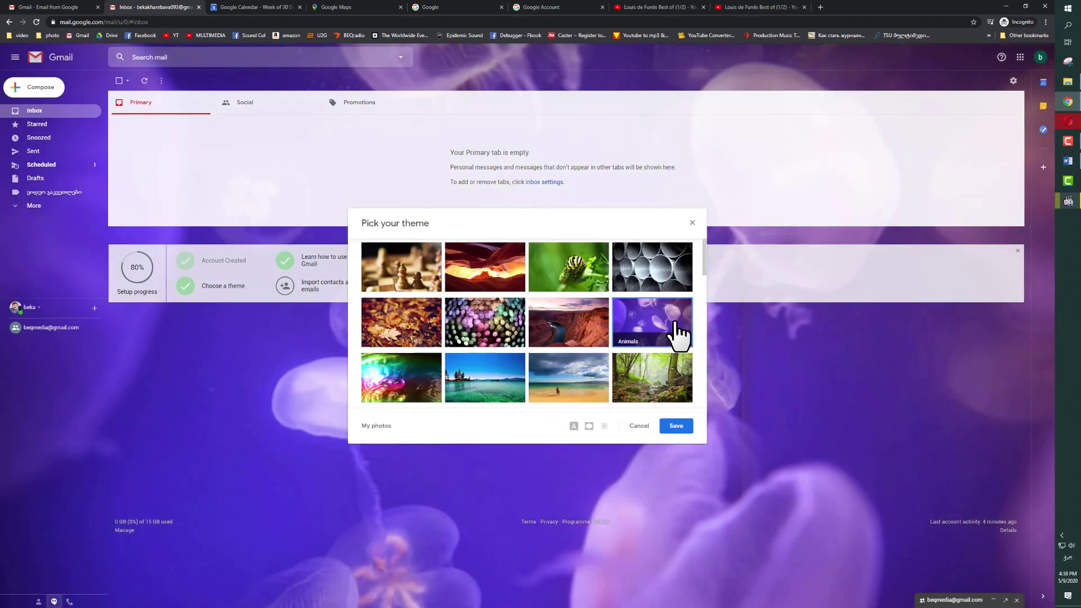
left_click(676, 426)
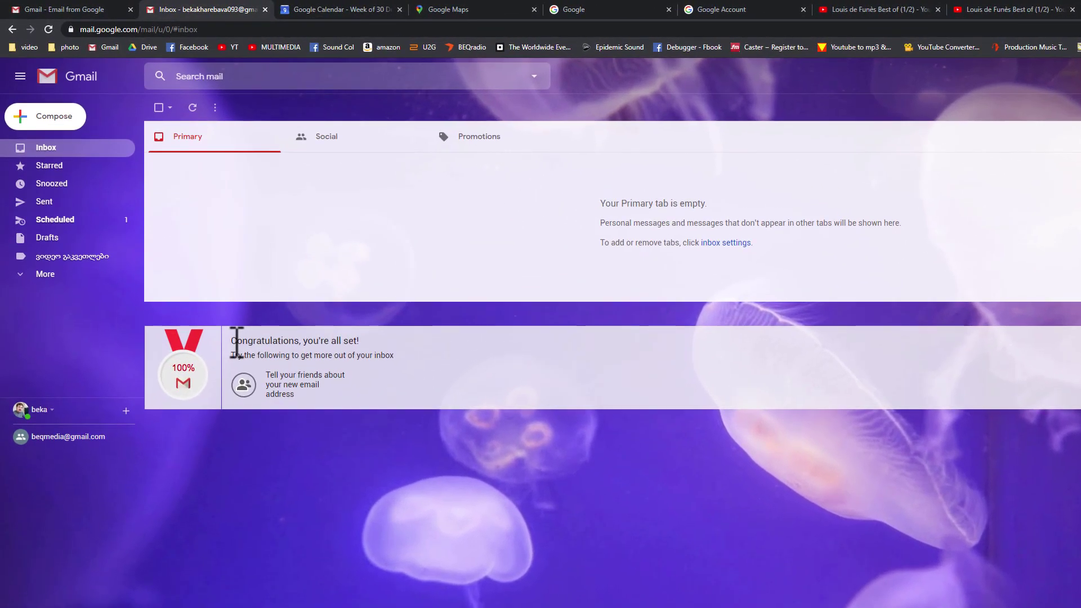
Highlight the 'Congratulations, you're all set!' heading, then clear the selection
left_click_drag(231, 340, 380, 343)
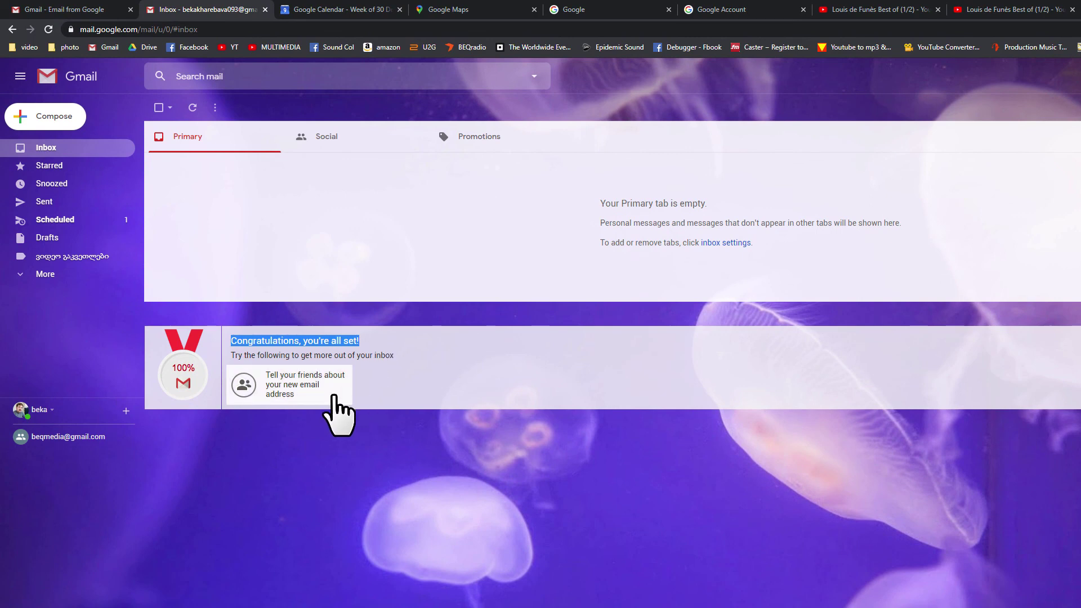
left_click(185, 375)
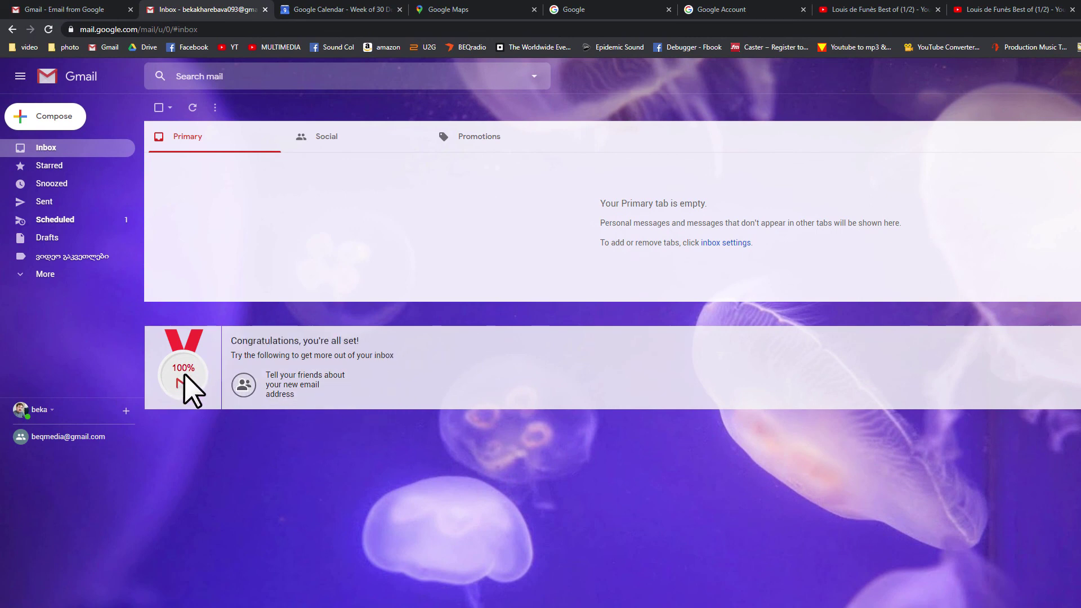